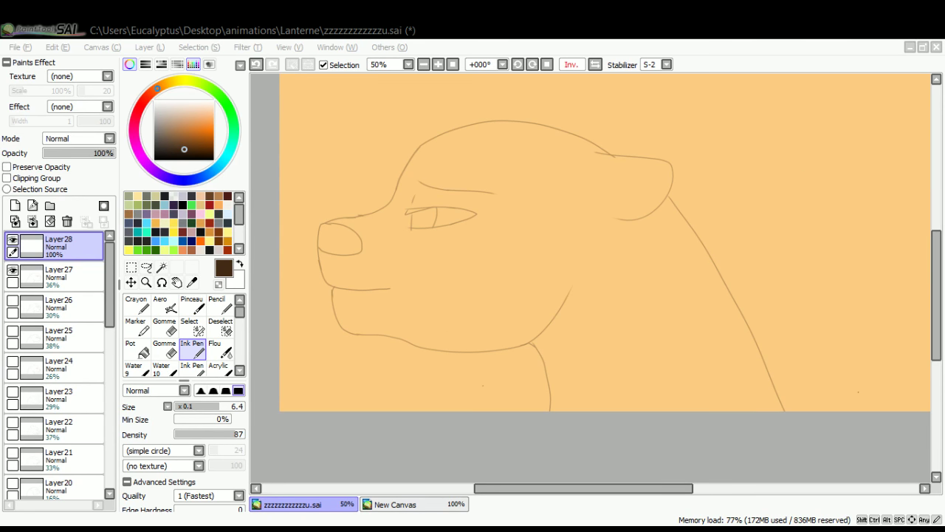
# Draw the eye outline, iris and eyebrow on Layer28 with the Ink Pen, slightly above the faint guide lines.
pyautogui.scroll(2, 401, 245)
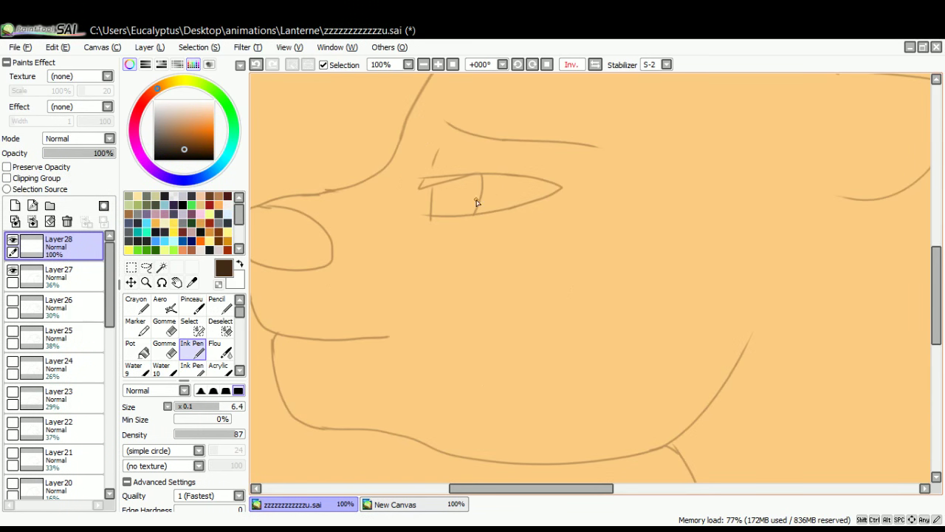
pyautogui.moveTo(418, 175); pyautogui.dragTo(525, 173)
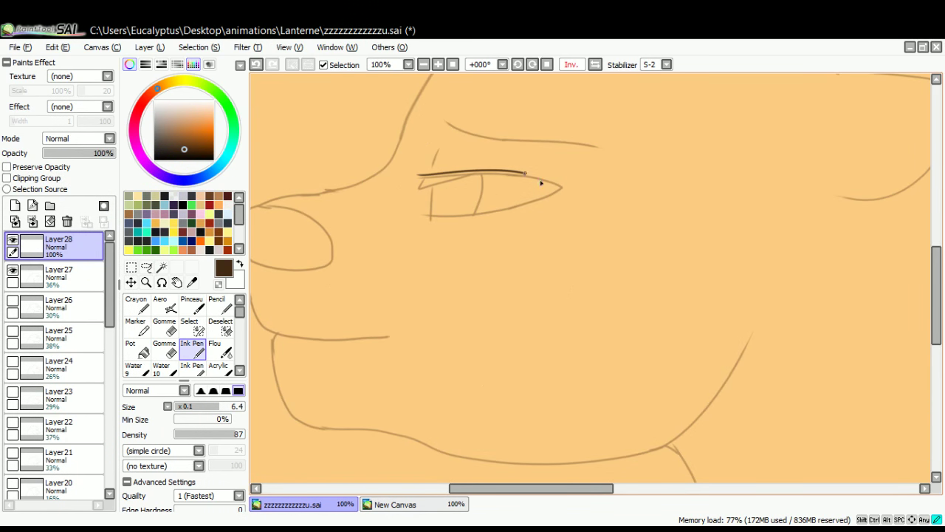
pyautogui.click(255, 64)
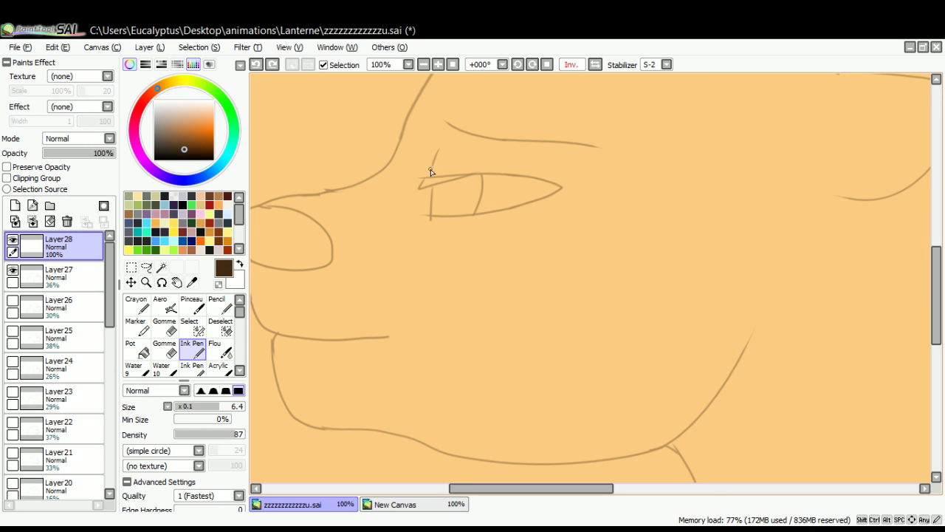
pyautogui.moveTo(431, 172); pyautogui.dragTo(428, 182)
pyautogui.moveTo(493, 170); pyautogui.dragTo(480, 214)
pyautogui.moveTo(441, 149); pyautogui.dragTo(436, 163)
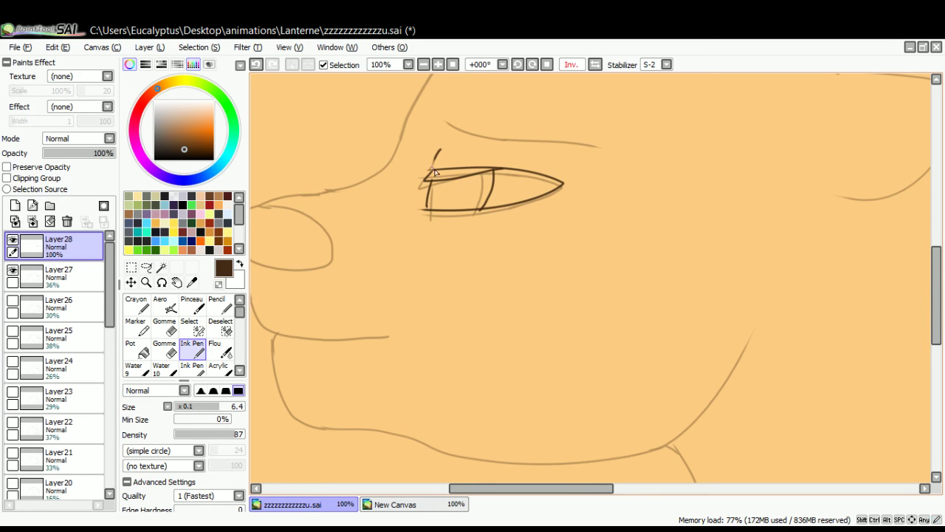
pyautogui.moveTo(445, 113); pyautogui.dragTo(624, 166)
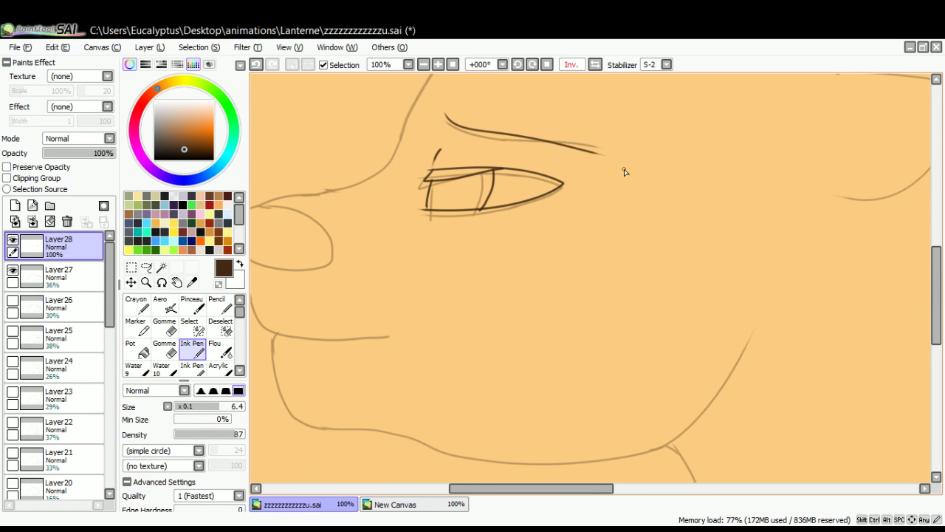
# Draw the muzzle bridge, nose, upper lip and mouth just above the guide lines, continuing into the chin.
pyautogui.scroll(-1, 624, 173)
pyautogui.moveTo(750, 140)
pyautogui.mouseDown()
pyautogui.moveTo(420, 149)
pyautogui.moveTo(390, 208)
pyautogui.moveTo(297, 231)
pyautogui.mouseUp()
pyautogui.click(257, 65)
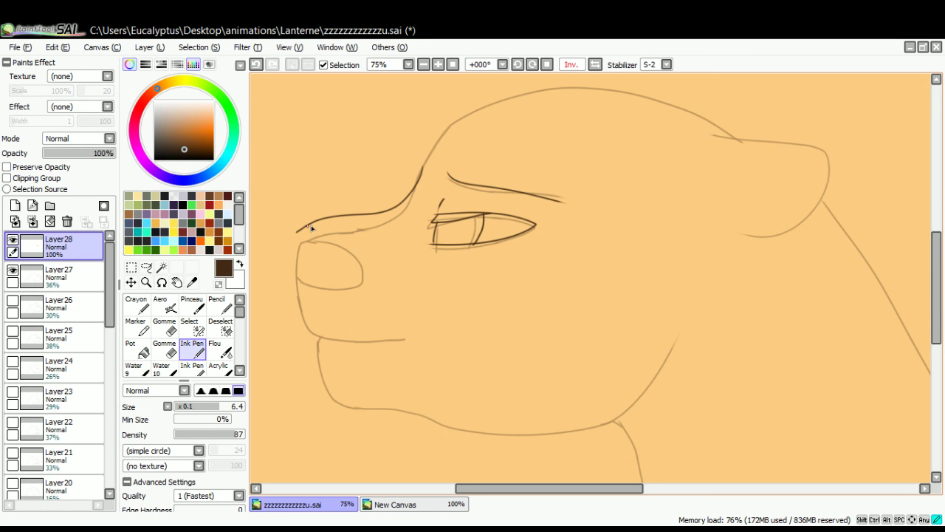
pyautogui.moveTo(312, 228)
pyautogui.mouseDown()
pyautogui.moveTo(379, 333)
pyautogui.moveTo(319, 340)
pyautogui.moveTo(323, 372)
pyautogui.moveTo(349, 415)
pyautogui.moveTo(399, 410)
pyautogui.moveTo(456, 423)
pyautogui.mouseUp()
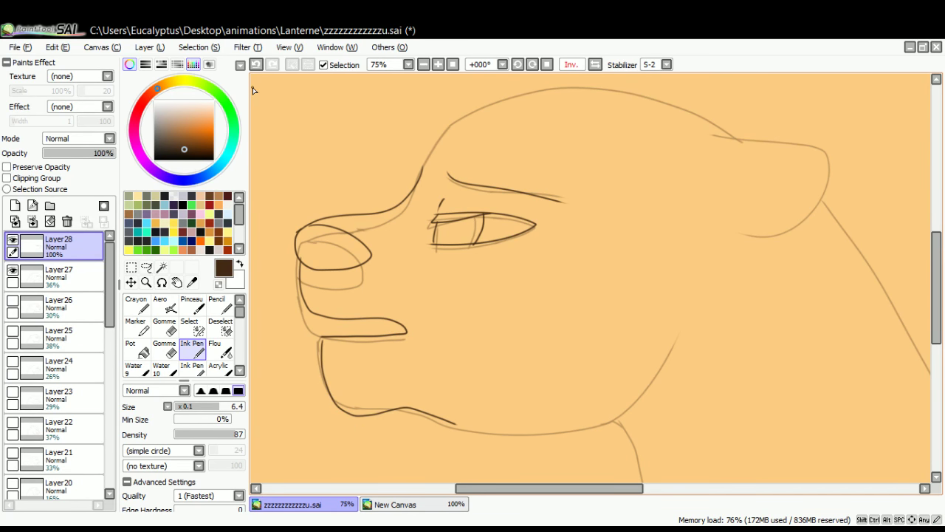
# Undo and erase the lower lip and chin lines, and redraw them with the jaw line curving up to the cheek.
pyautogui.hotkey('ctrl', 'z')
pyautogui.press('e')
pyautogui.moveTo(353, 348); pyautogui.dragTo(304, 359)
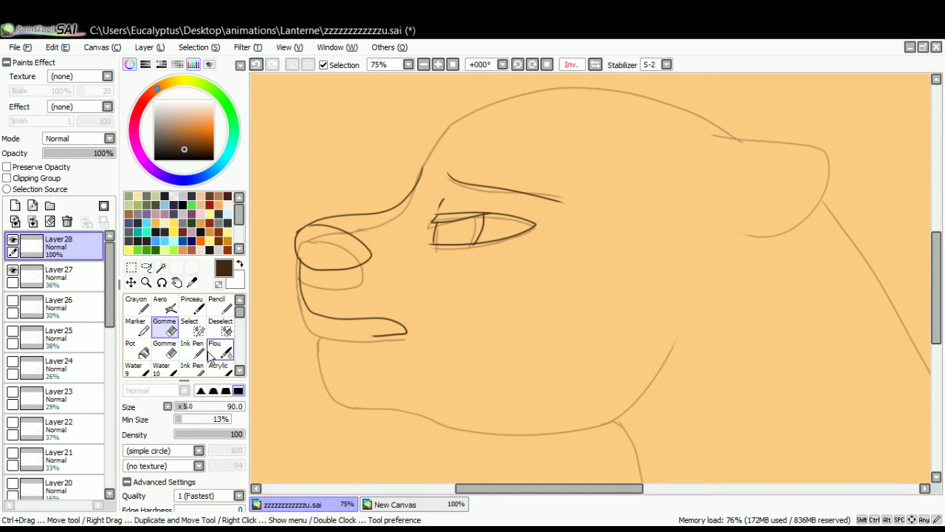
pyautogui.click(198, 351)
pyautogui.moveTo(375, 337)
pyautogui.mouseDown()
pyautogui.moveTo(322, 344)
pyautogui.moveTo(336, 406)
pyautogui.moveTo(438, 418)
pyautogui.mouseUp()
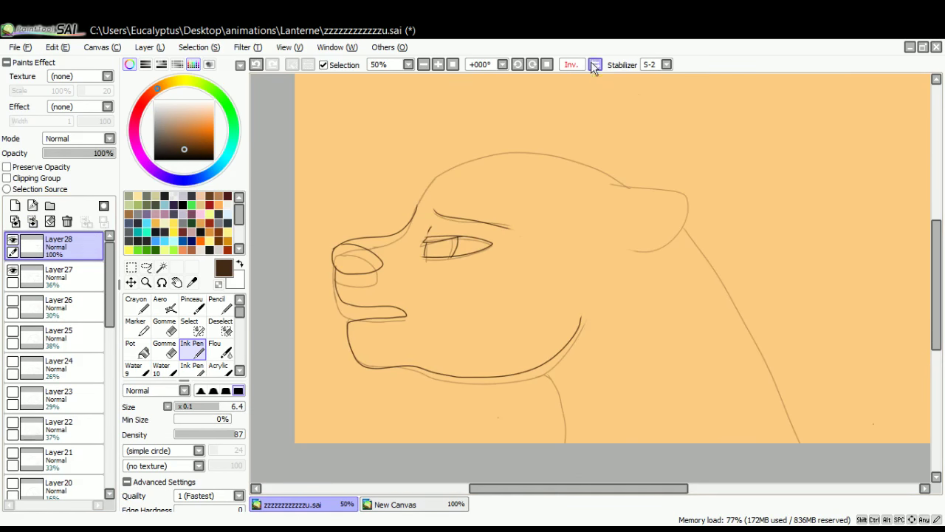
# Flip the canvas view horizontally, lasso the muzzle bridge, nose and upper lip, and move them slightly forward and up.
pyautogui.click(595, 65)
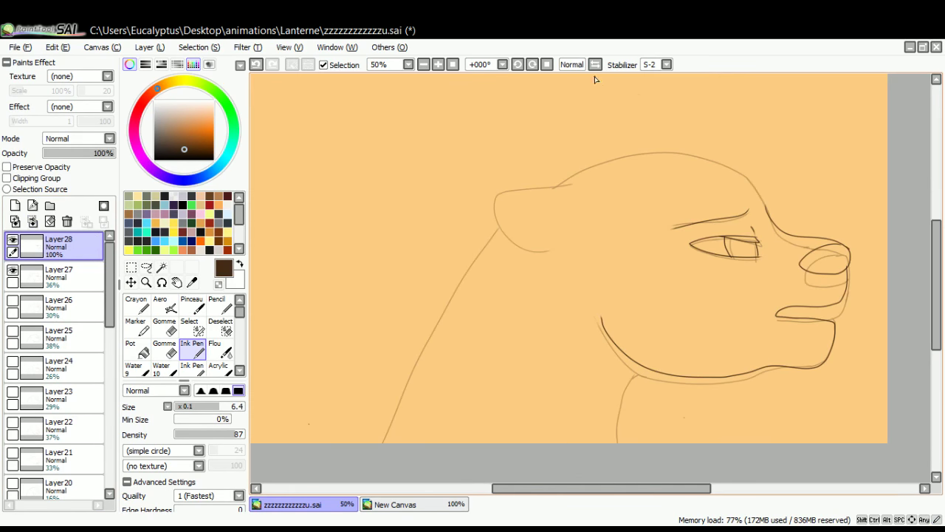
pyautogui.moveTo(627, 490); pyautogui.dragTo(663, 497)
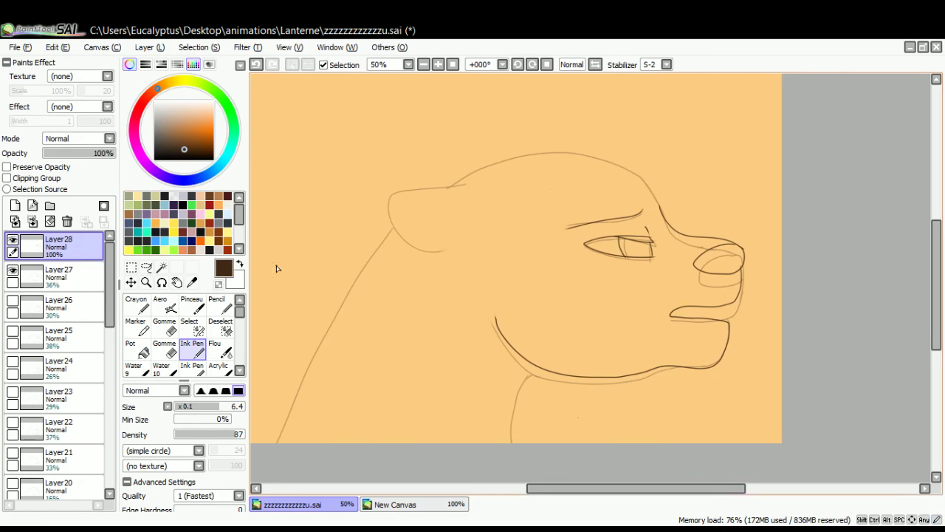
pyautogui.click(146, 268)
pyautogui.moveTo(699, 200)
pyautogui.mouseDown()
pyautogui.moveTo(646, 188)
pyautogui.moveTo(664, 244)
pyautogui.mouseUp()
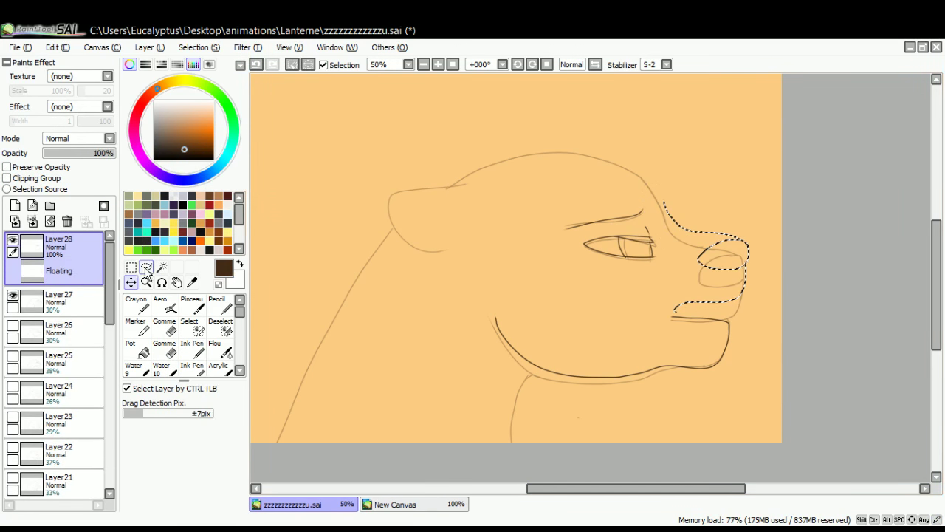
# Lasso the eye and eyebrow, move them slightly up and back, and clear the selection.
pyautogui.click(146, 267)
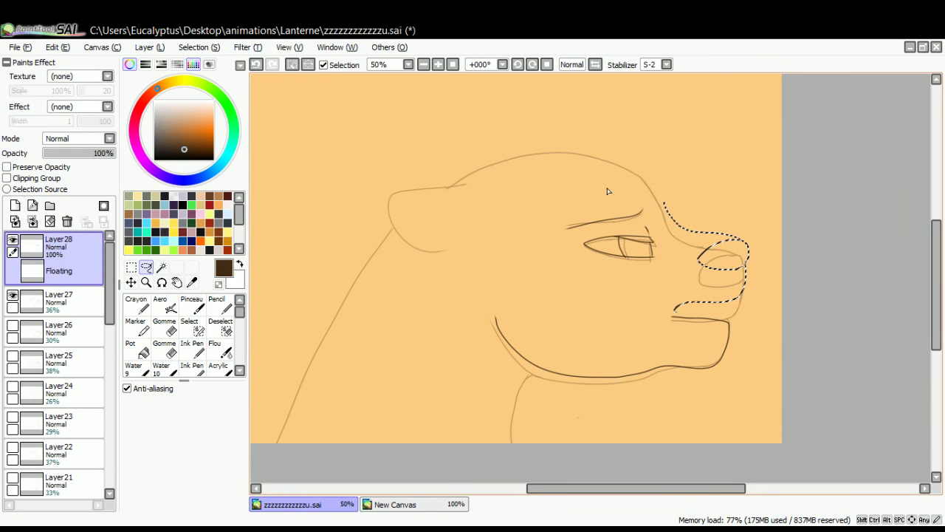
pyautogui.moveTo(591, 174)
pyautogui.mouseDown()
pyautogui.moveTo(636, 298)
pyautogui.moveTo(637, 200)
pyautogui.moveTo(613, 180)
pyautogui.mouseUp()
pyautogui.keyDown('ctrl'); pyautogui.moveTo(624, 242); pyautogui.dragTo(620, 234); pyautogui.keyUp('ctrl')
pyautogui.click(290, 65)
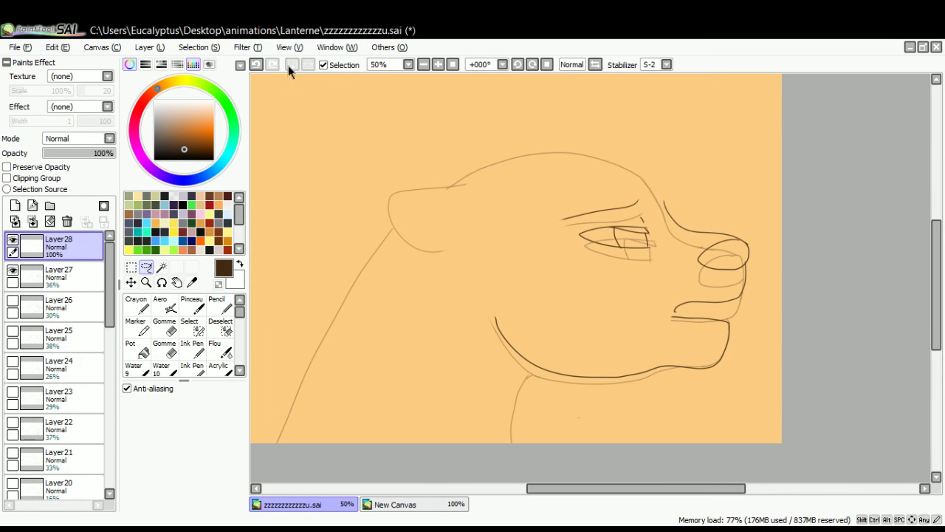
# Flip the view back, join the lips at the mouth corner and erase the overshooting end of the lower lip.
pyautogui.click(595, 65)
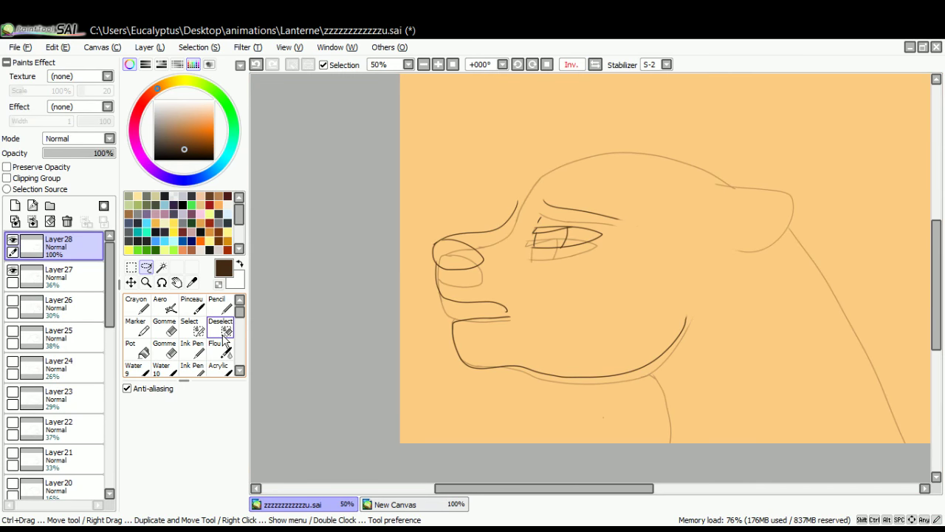
pyautogui.click(194, 347)
pyautogui.click(131, 282)
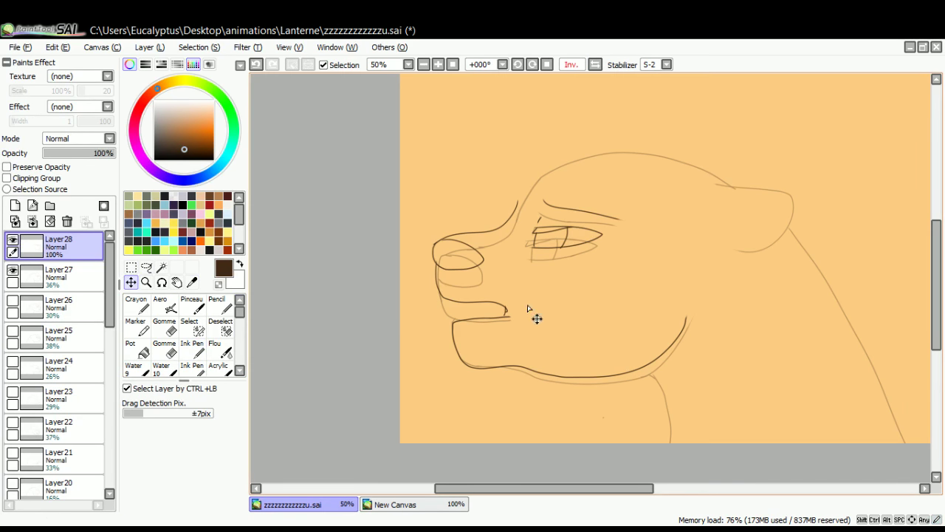
pyautogui.moveTo(527, 305)
pyautogui.mouseDown()
pyautogui.moveTo(515, 304)
pyautogui.moveTo(512, 319)
pyautogui.mouseUp()
pyautogui.click(164, 326)
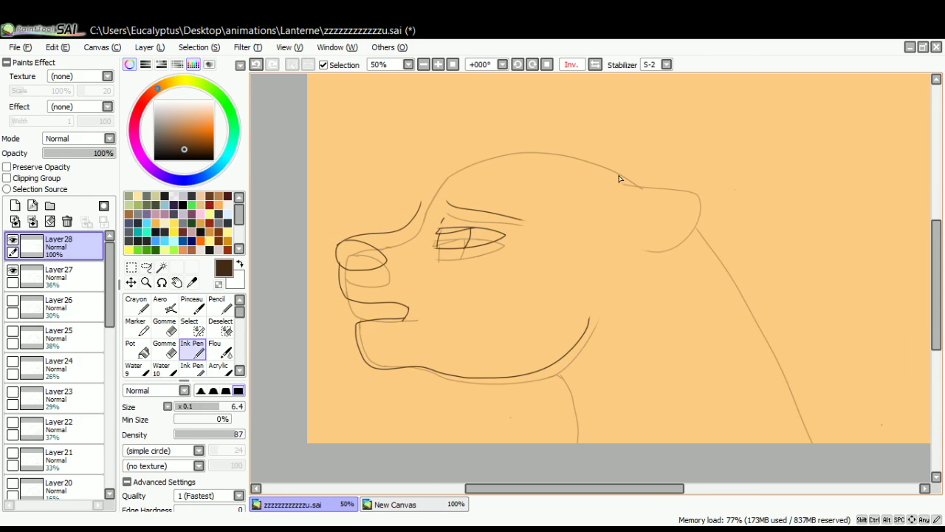
# Draw the ear, the top of the head and the neck lines, and undo the back-of-neck line.
pyautogui.moveTo(626, 178)
pyautogui.mouseDown()
pyautogui.moveTo(691, 220)
pyautogui.moveTo(692, 242)
pyautogui.moveTo(624, 253)
pyautogui.mouseUp()
pyautogui.moveTo(632, 179)
pyautogui.mouseDown()
pyautogui.moveTo(588, 157)
pyautogui.moveTo(512, 155)
pyautogui.moveTo(440, 178)
pyautogui.moveTo(388, 232)
pyautogui.mouseUp()
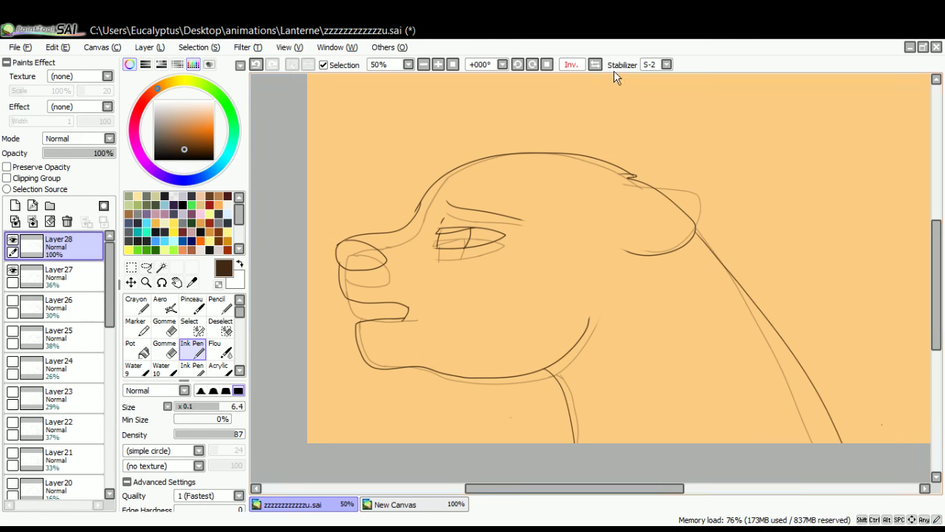
pyautogui.click(596, 66)
pyautogui.click(255, 64)
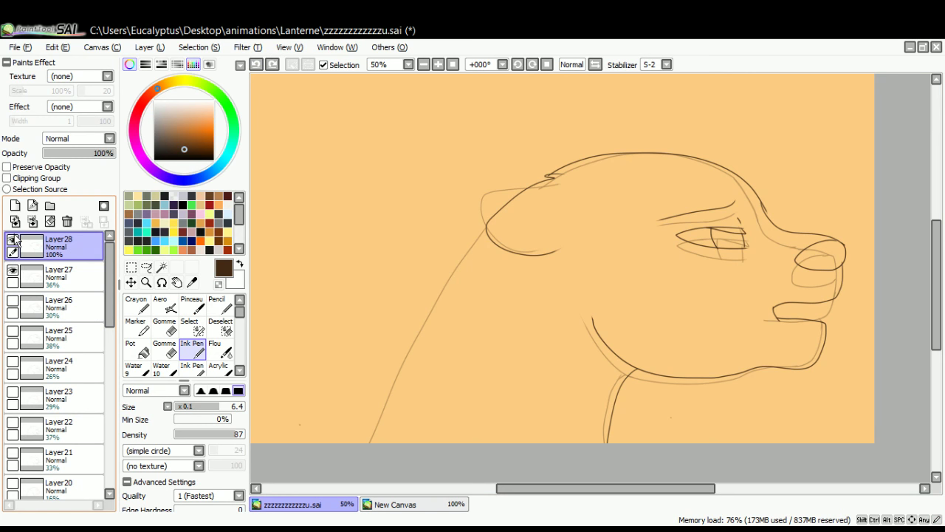
# Compare the new head drawing with the earlier frames by toggling the visibility of Layer28, Layer27 and Layer26.
pyautogui.click(12, 240)
pyautogui.click(24, 279)
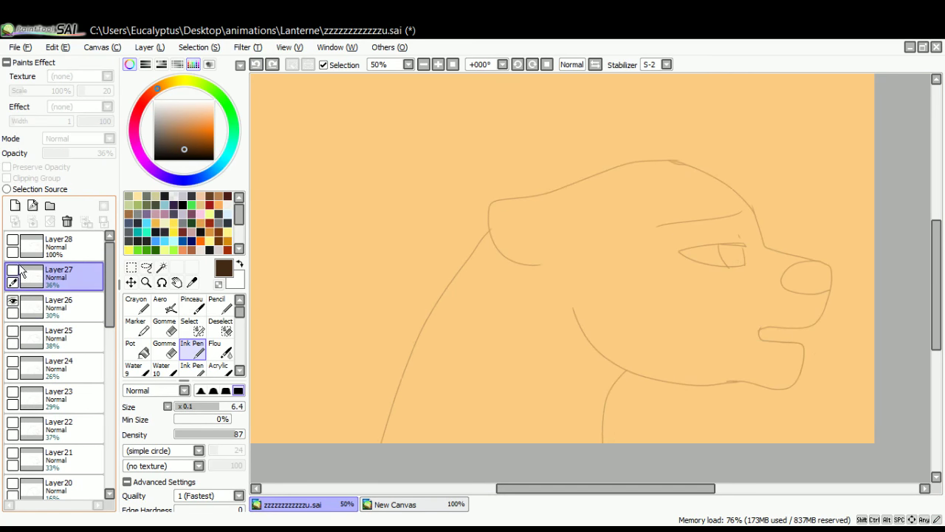
pyautogui.click(32, 247)
pyautogui.click(13, 239)
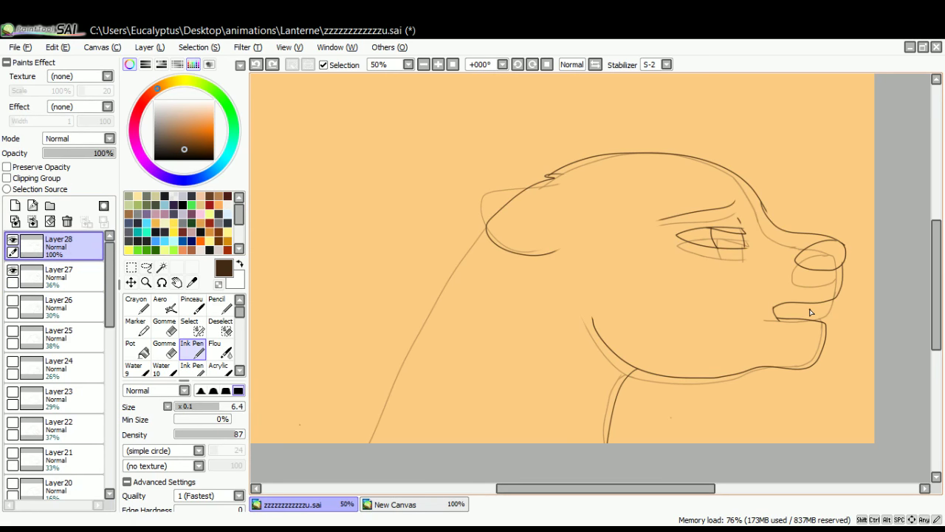
# Erase the ear, redraw it along the guide with the back-of-neck line down to the canvas edge, and hide Layer27.
pyautogui.press('e')
pyautogui.moveTo(481, 217)
pyautogui.mouseDown()
pyautogui.moveTo(514, 207)
pyautogui.moveTo(537, 249)
pyautogui.moveTo(502, 273)
pyautogui.moveTo(536, 214)
pyautogui.moveTo(492, 213)
pyautogui.moveTo(531, 189)
pyautogui.mouseUp()
pyautogui.click(192, 347)
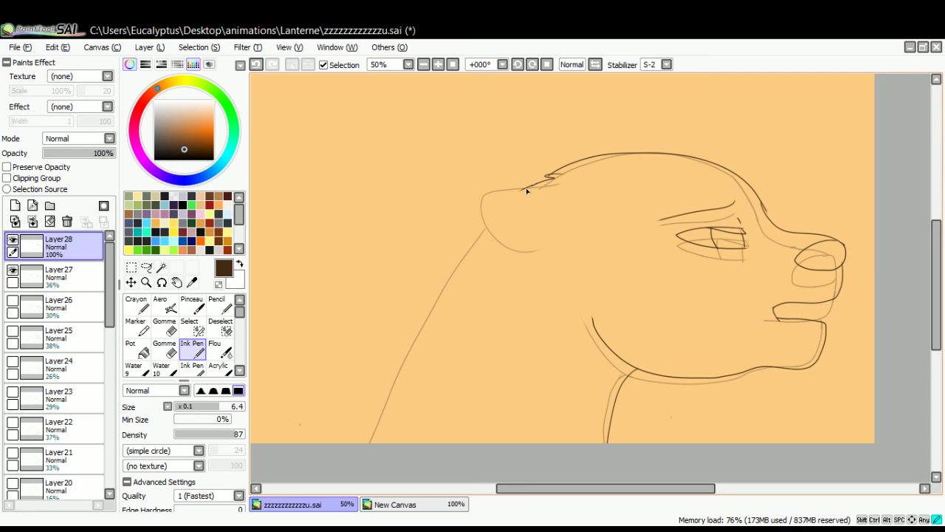
pyautogui.moveTo(527, 190); pyautogui.dragTo(539, 248)
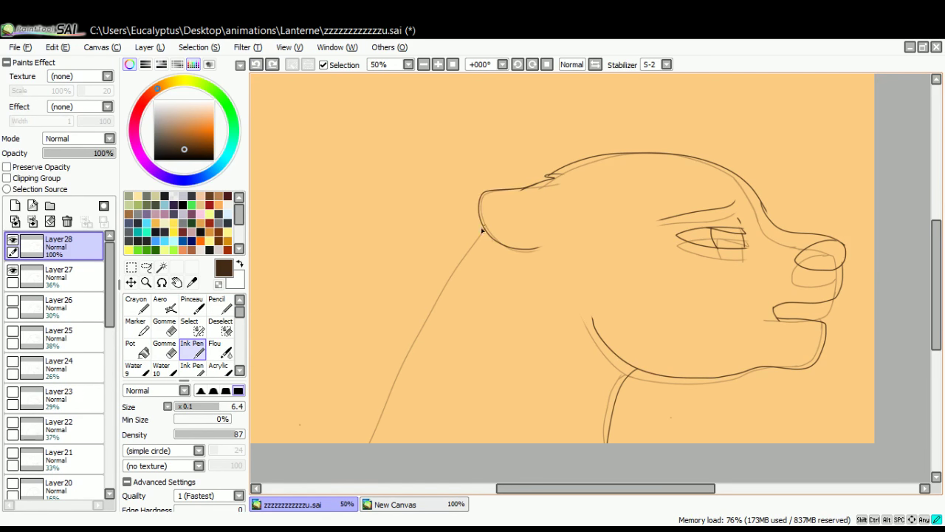
pyautogui.moveTo(484, 228); pyautogui.dragTo(354, 443)
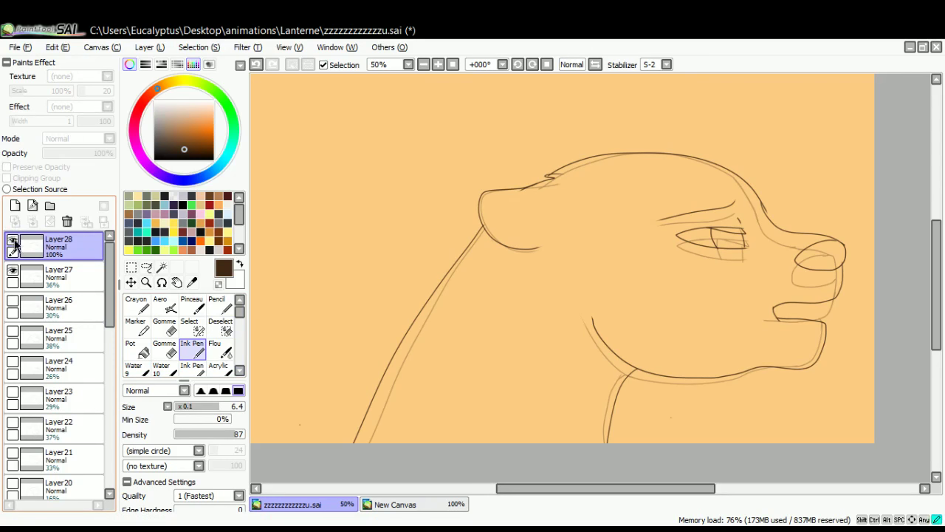
pyautogui.click(13, 271)
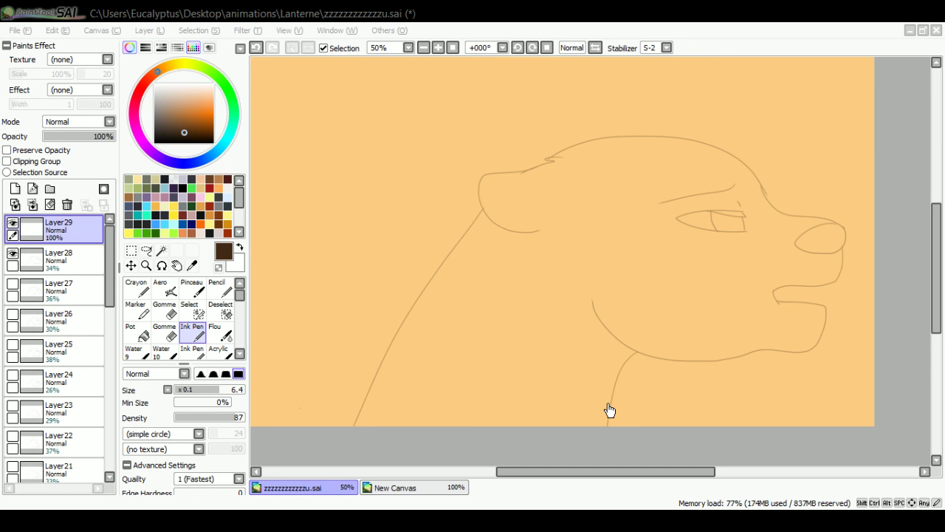
# Draw the next frame's eye, iris and eyebrow on Layer29, shifted slightly up from the faint Layer28 lines.
pyautogui.press('h')
pyautogui.scroll(1, 413, 315)
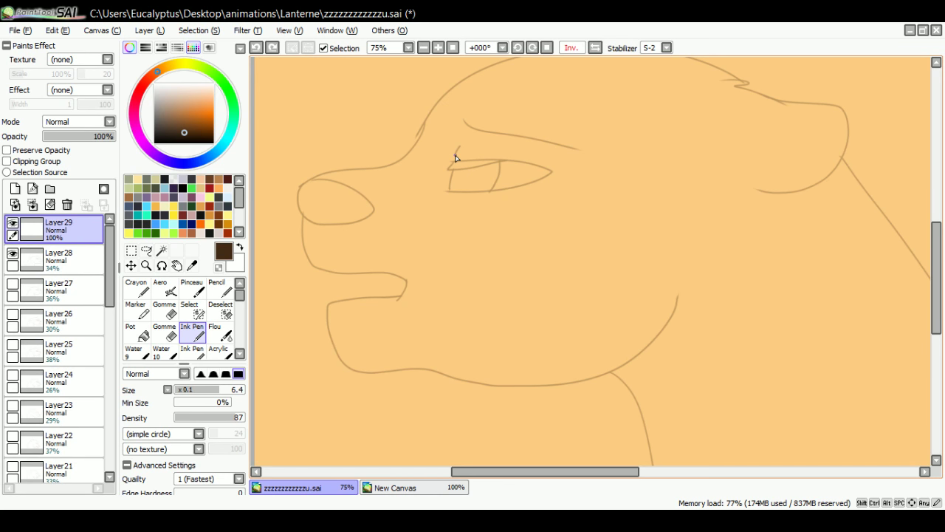
pyautogui.moveTo(459, 145); pyautogui.dragTo(451, 163)
pyautogui.moveTo(453, 153); pyautogui.dragTo(557, 172)
pyautogui.moveTo(451, 161); pyautogui.dragTo(514, 153)
pyautogui.moveTo(448, 191); pyautogui.dragTo(557, 172)
pyautogui.moveTo(455, 164); pyautogui.dragTo(449, 191)
pyautogui.moveTo(457, 164); pyautogui.dragTo(497, 158)
pyautogui.moveTo(465, 108); pyautogui.dragTo(573, 145)
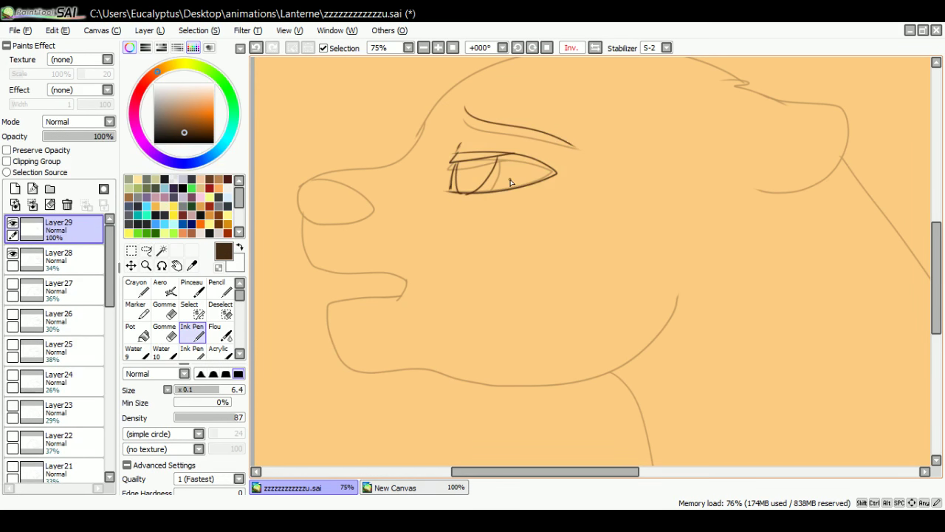
# Draw the ear on Layer29 just inside the guide's ear, starting from the tuft at the back of the head.
pyautogui.scroll(-1, 510, 182)
pyautogui.scroll(-1, 554, 182)
pyautogui.scroll(1, 621, 146)
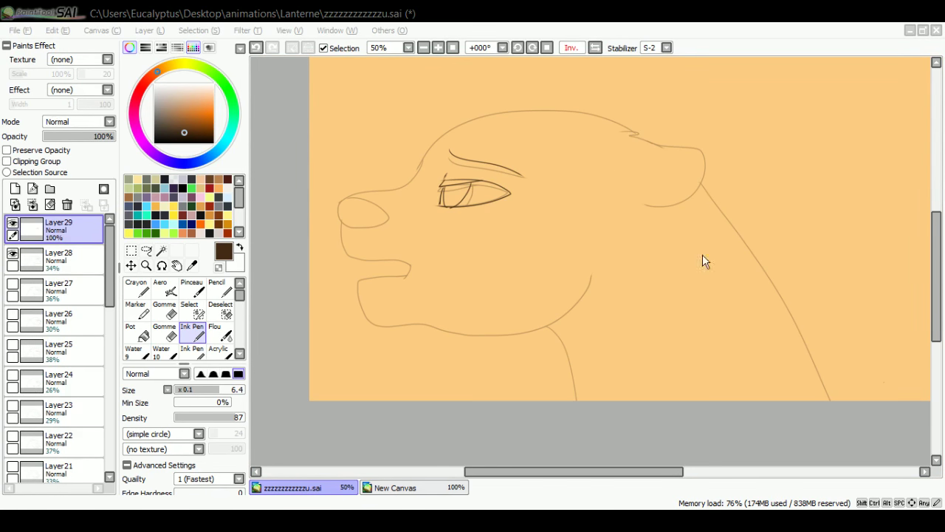
pyautogui.click(850, 445)
pyautogui.moveTo(631, 136)
pyautogui.mouseDown()
pyautogui.moveTo(701, 160)
pyautogui.moveTo(694, 188)
pyautogui.moveTo(646, 203)
pyautogui.mouseUp()
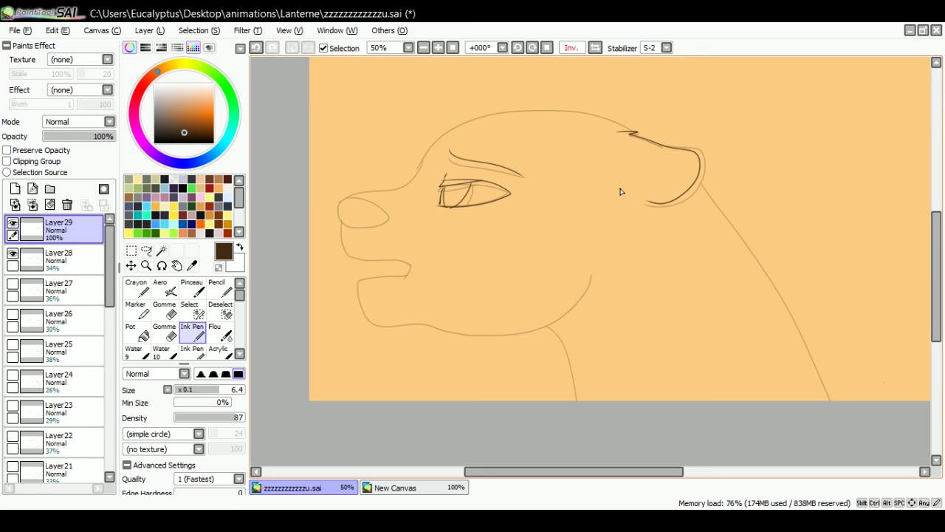
# Draw the top of the head, forehead, muzzle bridge and nose on Layer29 in the mirrored view.
pyautogui.press('h')
pyautogui.scroll(-2, 728, 209)
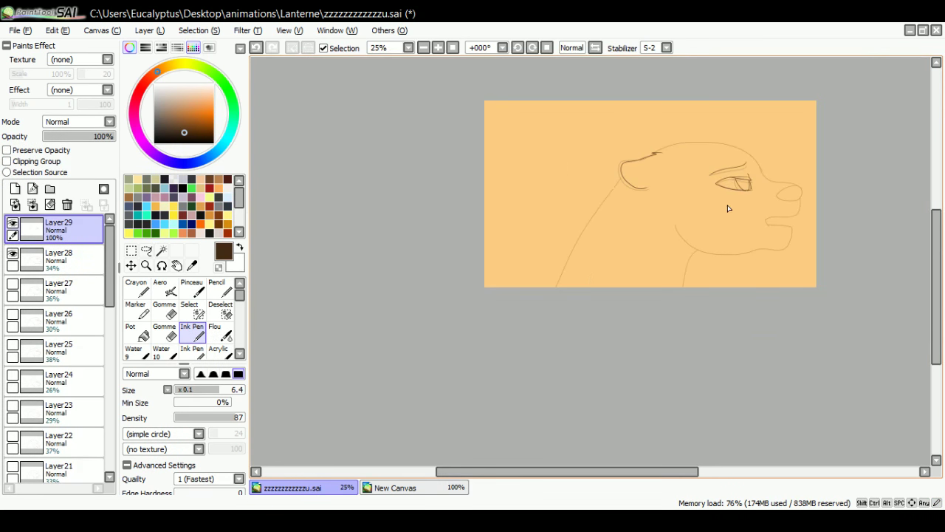
pyautogui.scroll(3, 821, 169)
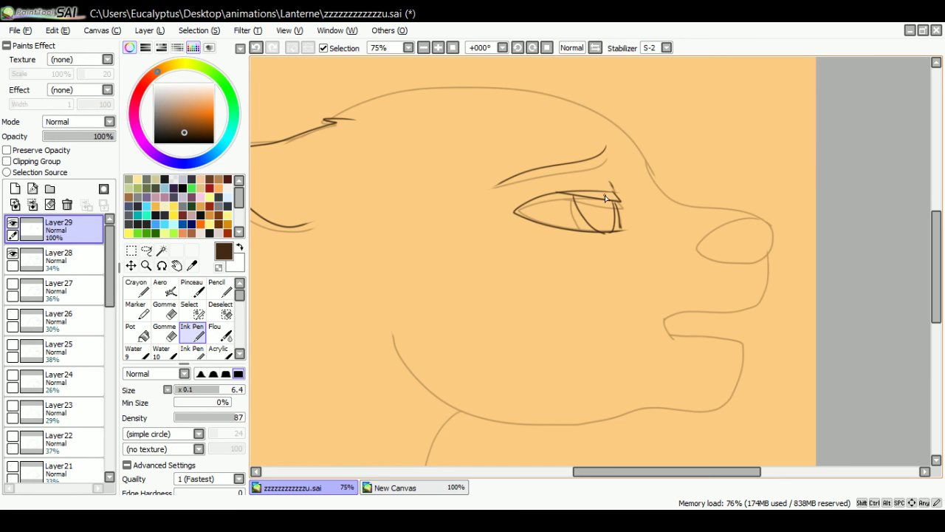
pyautogui.moveTo(350, 109)
pyautogui.mouseDown()
pyautogui.moveTo(468, 84)
pyautogui.moveTo(627, 132)
pyautogui.moveTo(680, 201)
pyautogui.moveTo(725, 206)
pyautogui.moveTo(773, 251)
pyautogui.moveTo(761, 214)
pyautogui.moveTo(770, 249)
pyautogui.mouseUp()
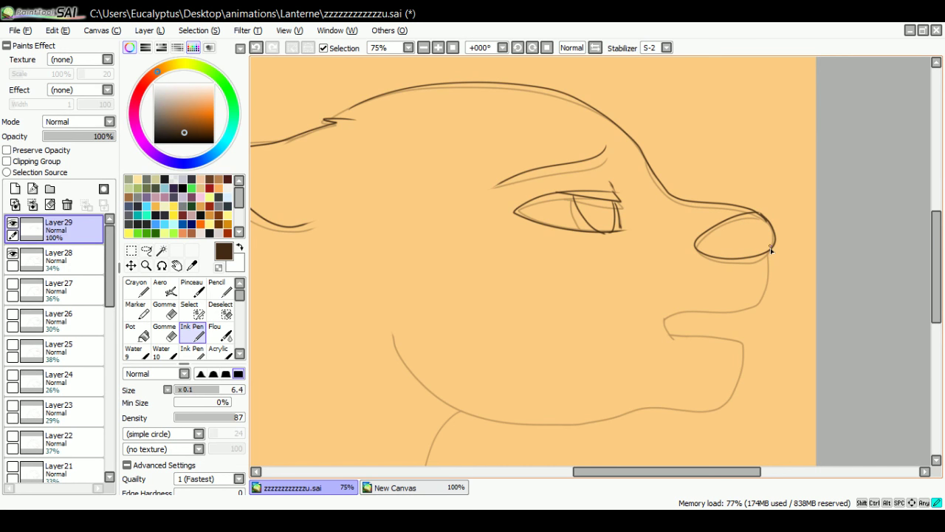
# Draw the upper lip and mouth, erase the first chin line, and redraw the chin with the full jaw line.
pyautogui.moveTo(771, 252)
pyautogui.mouseDown()
pyautogui.moveTo(673, 410)
pyautogui.moveTo(602, 424)
pyautogui.mouseUp()
pyautogui.click(163, 309)
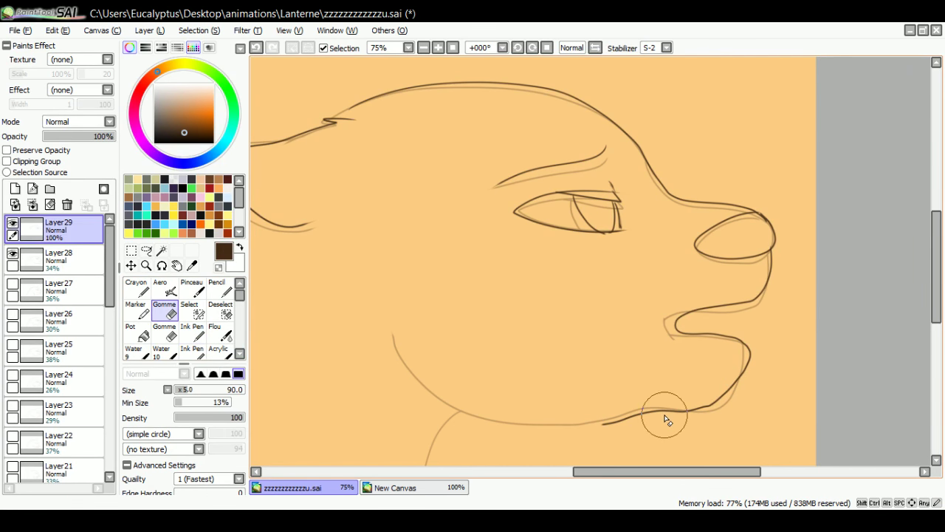
pyautogui.moveTo(666, 420)
pyautogui.mouseDown()
pyautogui.moveTo(727, 403)
pyautogui.moveTo(725, 367)
pyautogui.mouseUp()
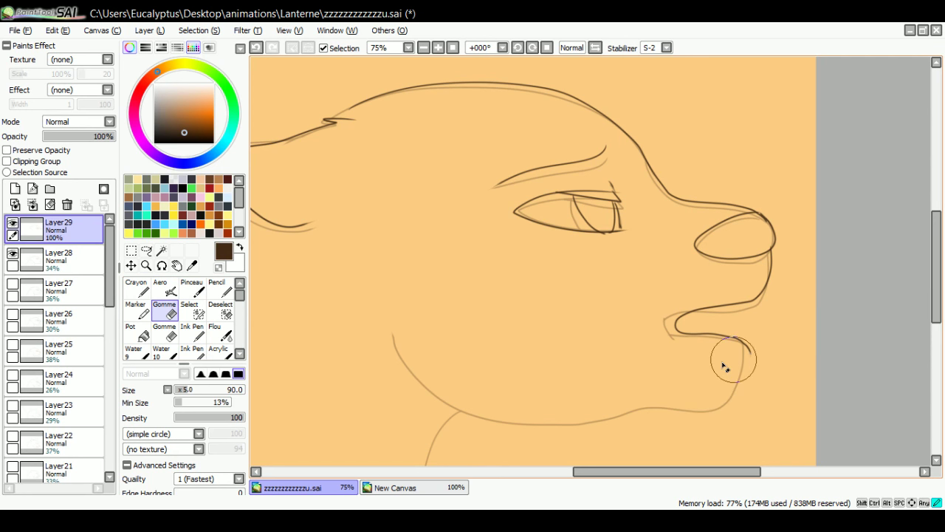
pyautogui.click(192, 332)
pyautogui.moveTo(723, 363)
pyautogui.mouseDown()
pyautogui.moveTo(685, 319)
pyautogui.moveTo(681, 329)
pyautogui.moveTo(735, 337)
pyautogui.moveTo(751, 358)
pyautogui.moveTo(720, 416)
pyautogui.mouseUp()
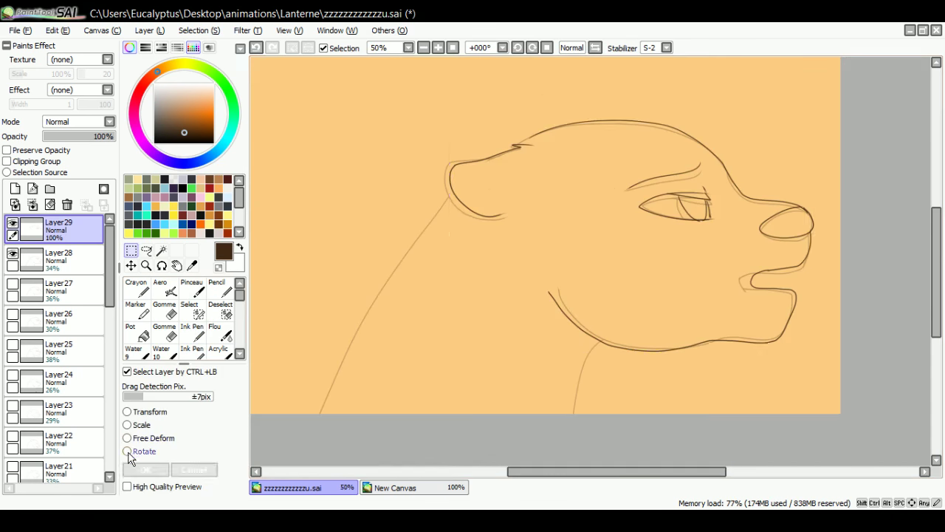
# Rotate the Layer29 head sketch slightly counter-clockwise, nudge it into position and apply the transformation.
pyautogui.click(128, 451)
pyautogui.moveTo(317, 301); pyautogui.dragTo(317, 313)
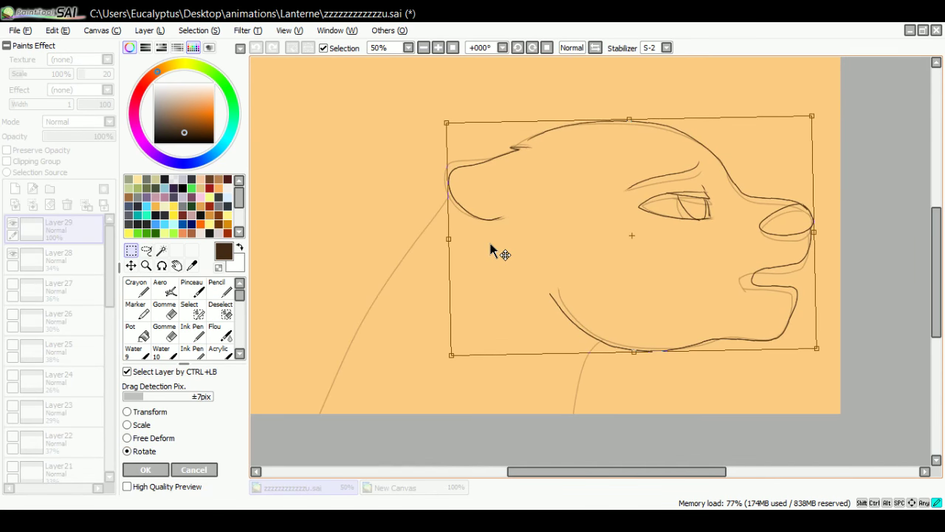
pyautogui.moveTo(491, 251); pyautogui.dragTo(500, 251)
pyautogui.click(151, 470)
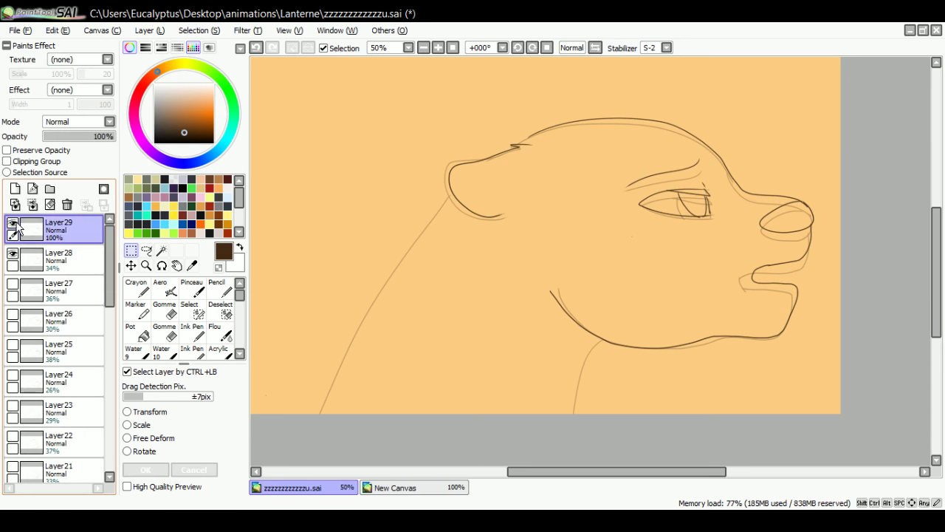
# Draw the neck on Layer29 over the faded guide, undoing the first throat line and redrawing it from the jaw.
pyautogui.moveTo(600, 340); pyautogui.dragTo(581, 412)
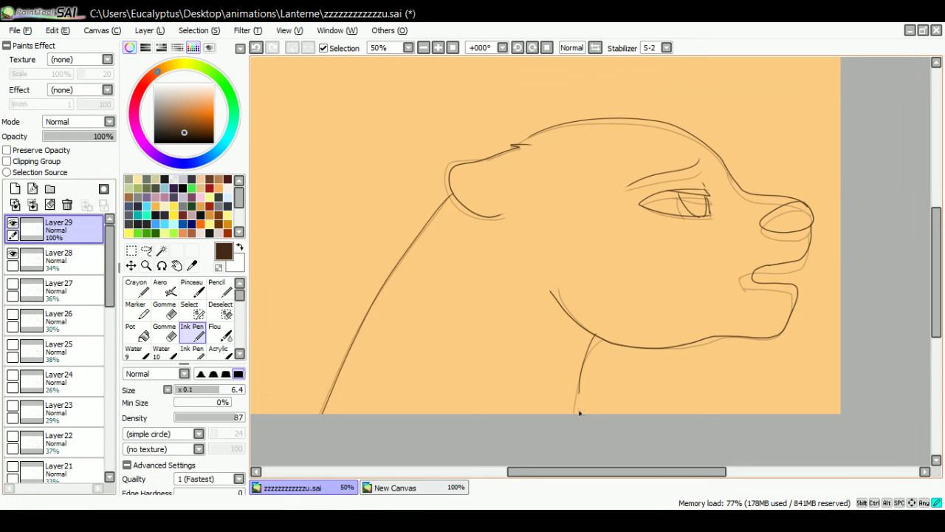
pyautogui.click(256, 51)
pyautogui.moveTo(600, 338)
pyautogui.mouseDown()
pyautogui.moveTo(573, 392)
pyautogui.moveTo(574, 443)
pyautogui.mouseUp()
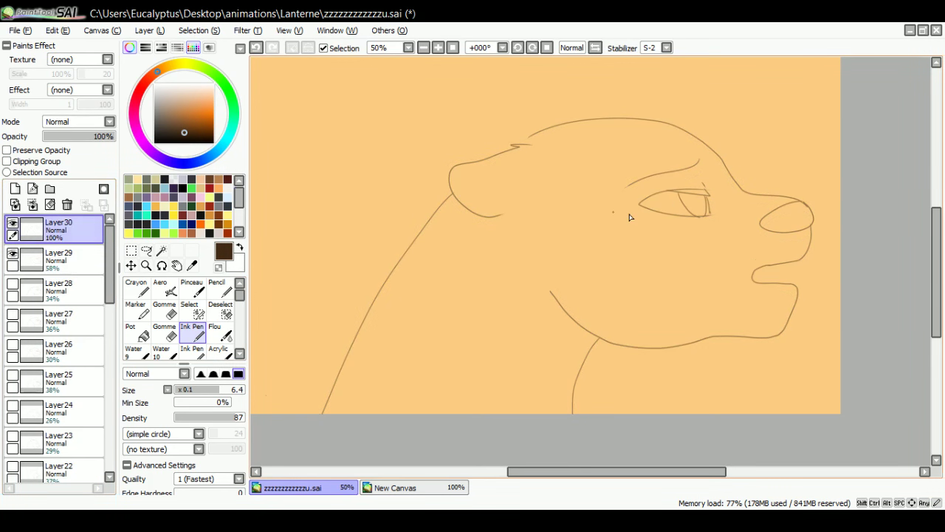
# Draw the next frame's eye, iris and eyebrow on Layer30 over the faded Layer29 lines.
pyautogui.scroll(2, 764, 197)
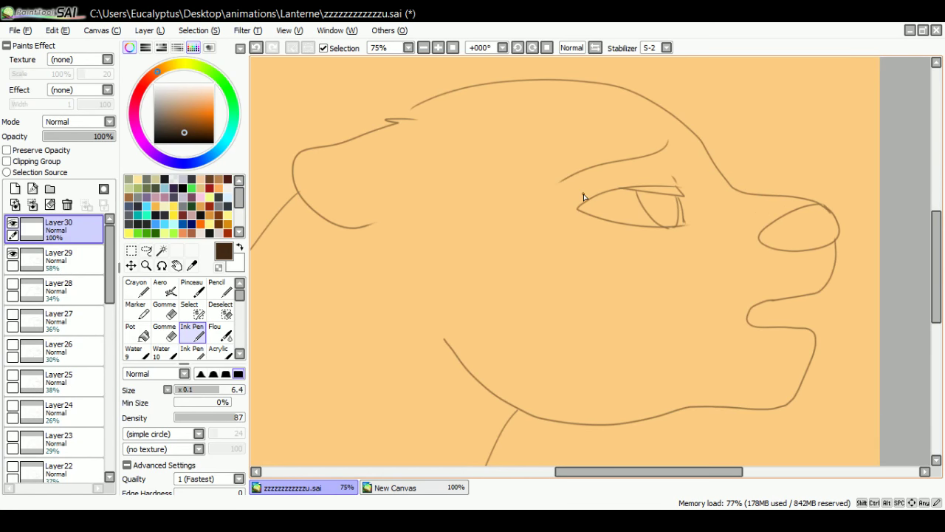
pyautogui.moveTo(675, 183)
pyautogui.mouseDown()
pyautogui.moveTo(579, 212)
pyautogui.moveTo(658, 232)
pyautogui.mouseUp()
pyautogui.moveTo(676, 185)
pyautogui.mouseDown()
pyautogui.moveTo(681, 194)
pyautogui.moveTo(612, 190)
pyautogui.mouseUp()
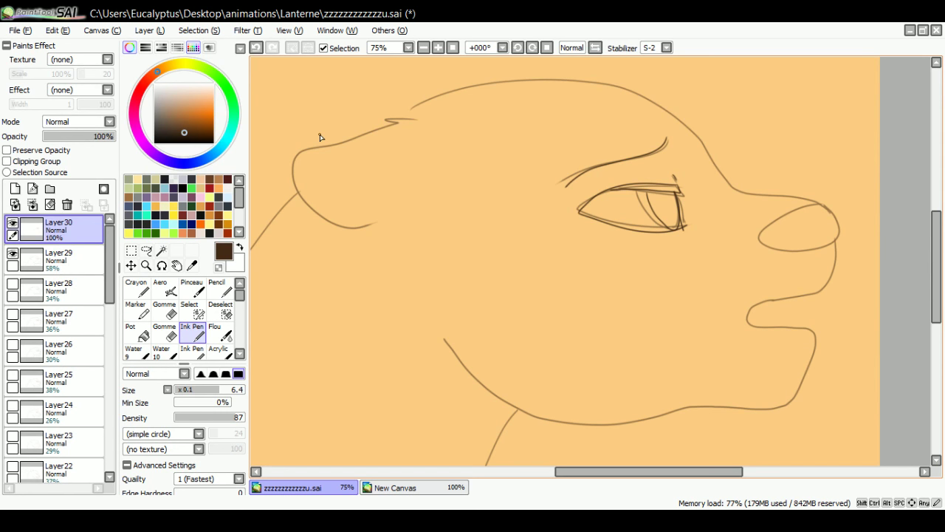
# Draw the head outline on Layer30, redoing the muzzle in mirrored view and continuing with the nose, mouth, jaw and lowered ear.
pyautogui.moveTo(405, 119)
pyautogui.mouseDown()
pyautogui.moveTo(463, 86)
pyautogui.moveTo(606, 88)
pyautogui.moveTo(660, 108)
pyautogui.moveTo(749, 188)
pyautogui.moveTo(831, 196)
pyautogui.moveTo(840, 257)
pyautogui.mouseUp()
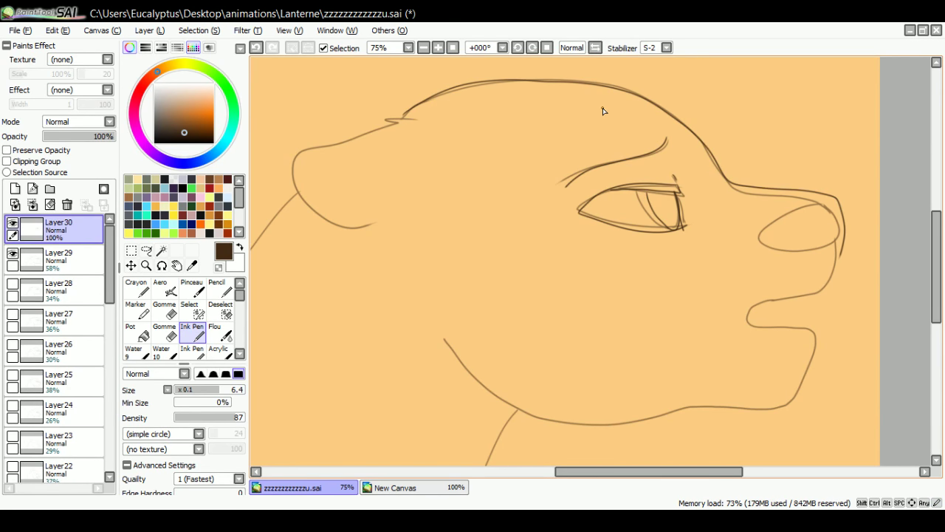
pyautogui.press('h')
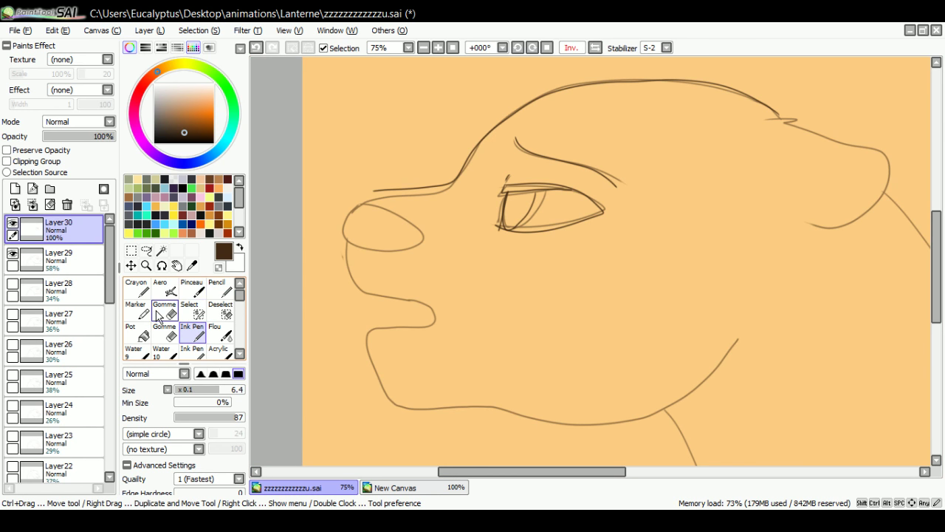
pyautogui.hotkey('ctrl', 'z')
pyautogui.moveTo(436, 190)
pyautogui.mouseDown()
pyautogui.moveTo(354, 201)
pyautogui.moveTo(344, 235)
pyautogui.moveTo(396, 251)
pyautogui.moveTo(424, 232)
pyautogui.moveTo(364, 200)
pyautogui.moveTo(347, 207)
pyautogui.moveTo(360, 292)
pyautogui.moveTo(392, 302)
pyautogui.moveTo(413, 323)
pyautogui.moveTo(374, 322)
pyautogui.moveTo(364, 337)
pyautogui.moveTo(382, 396)
pyautogui.mouseUp()
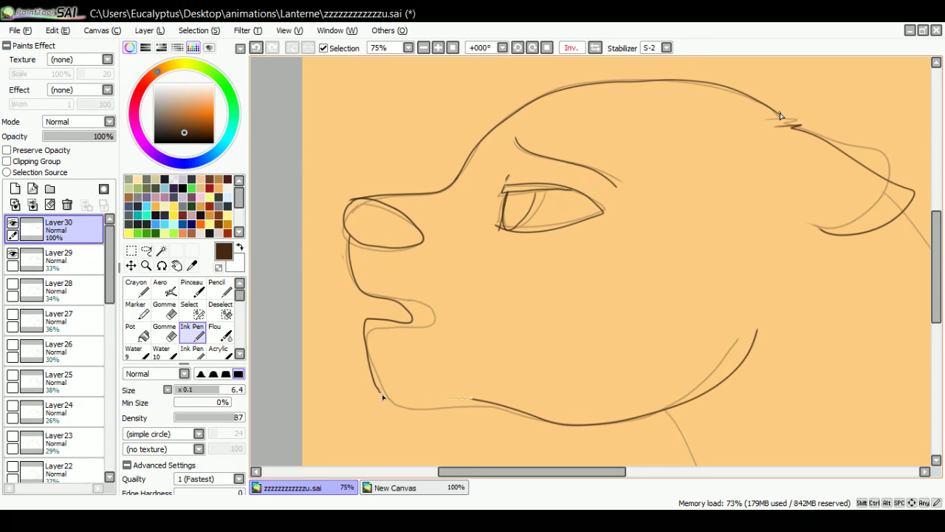
pyautogui.moveTo(778, 115); pyautogui.dragTo(797, 131)
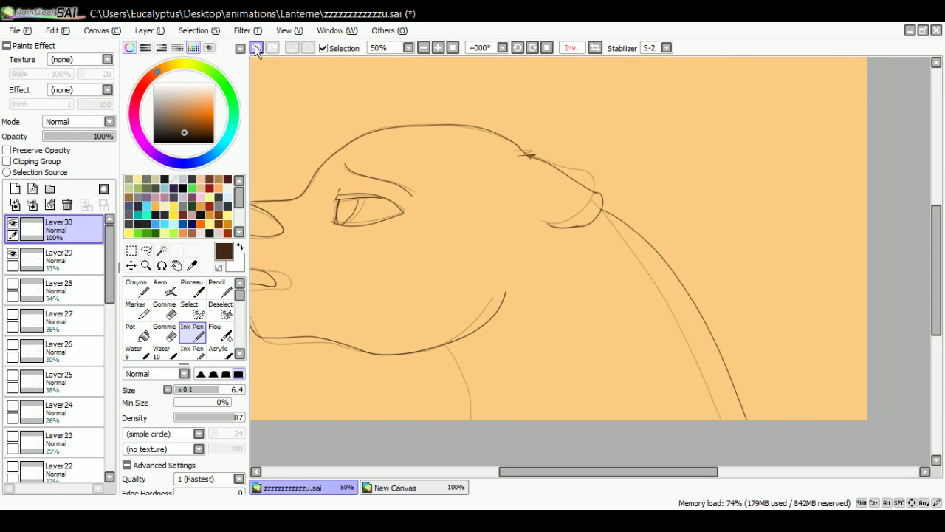
# Undo the back-of-neck line, toggle Layer30's visibility to compare it with the guide, and unmirror the view.
pyautogui.click(256, 47)
pyautogui.click(12, 222)
pyautogui.click(13, 222)
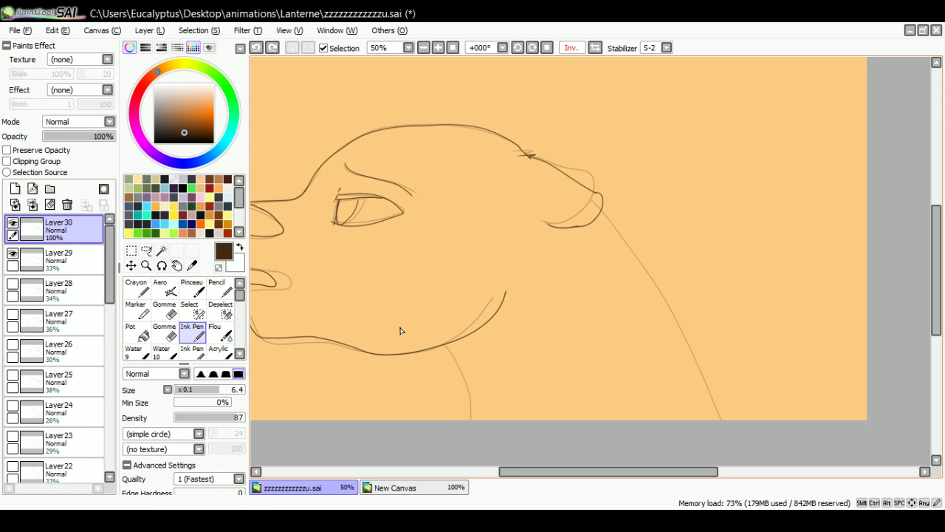
pyautogui.press('h')
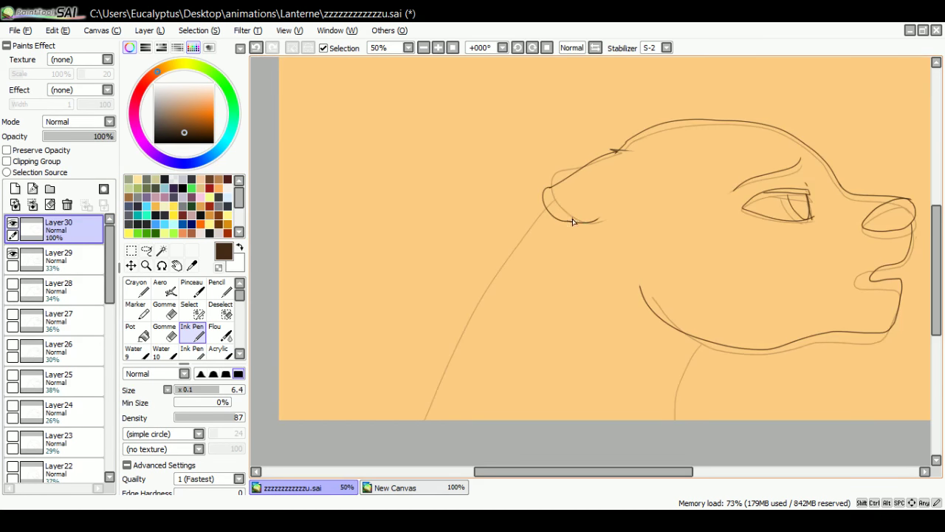
# Draw the back of the neck on Layer30 close to the guide line, redoing it until it fits, and add the throat line.
pyautogui.moveTo(545, 210)
pyautogui.mouseDown()
pyautogui.moveTo(499, 293)
pyautogui.moveTo(444, 325)
pyautogui.mouseUp()
pyautogui.hotkey('ctrl', 'z')
pyautogui.moveTo(545, 210); pyautogui.dragTo(399, 419)
pyautogui.click(255, 51)
pyautogui.moveTo(547, 211)
pyautogui.mouseDown()
pyautogui.moveTo(467, 314)
pyautogui.moveTo(423, 418)
pyautogui.mouseUp()
pyautogui.moveTo(703, 340); pyautogui.dragTo(706, 339)
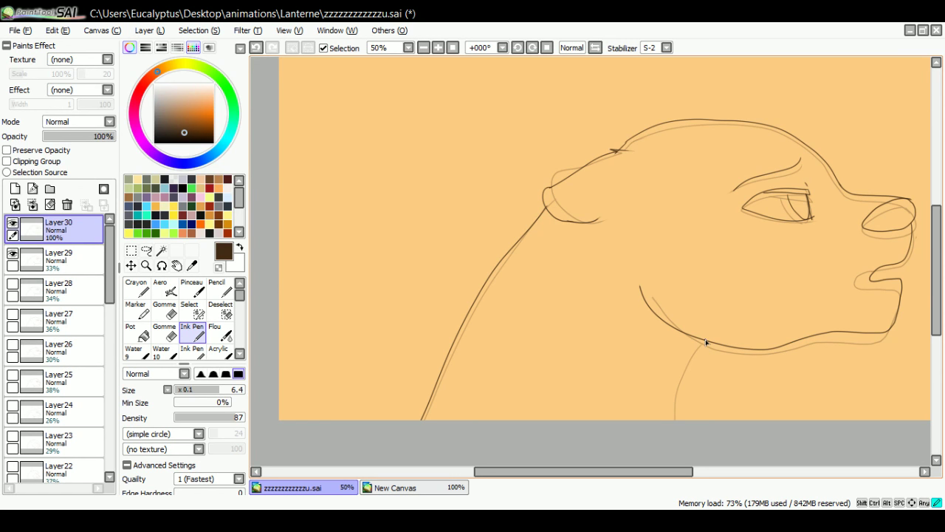
# Set Layer30's opacity to 34% and add a new layer above it for the next frame.
pyautogui.moveTo(89, 136); pyautogui.dragTo(68, 136)
pyautogui.click(14, 188)
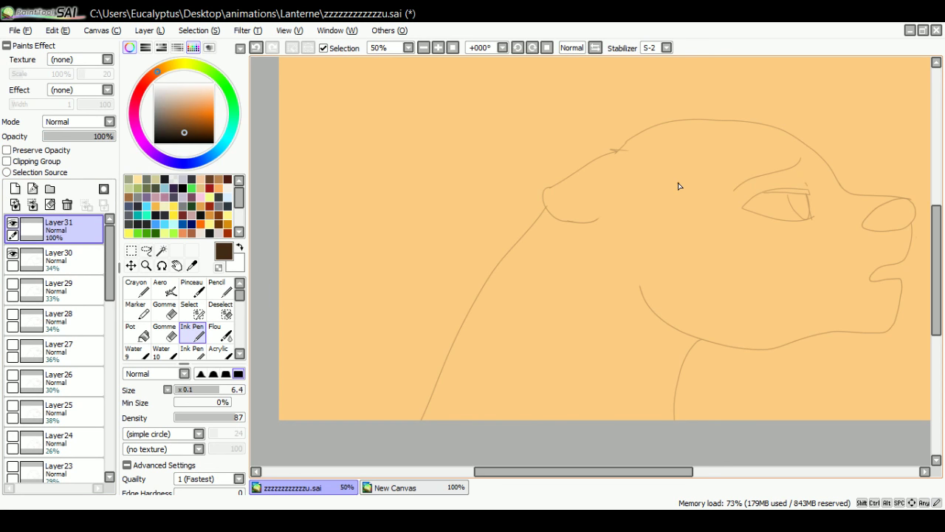
pyautogui.scroll(2, 679, 186)
pyautogui.moveTo(612, 472); pyautogui.dragTo(580, 466)
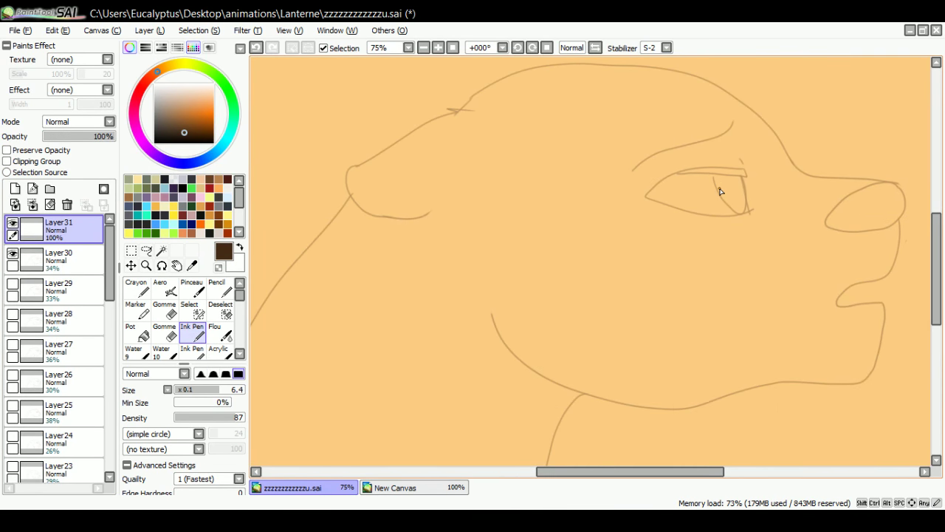
pyautogui.moveTo(713, 175); pyautogui.dragTo(720, 193)
pyautogui.click(256, 47)
# Review the earliest frames from Layer3 to Layer7 by showing each sketch layer and hiding the previous one.
pyautogui.click(71, 252)
pyautogui.scroll(-2, 719, 215)
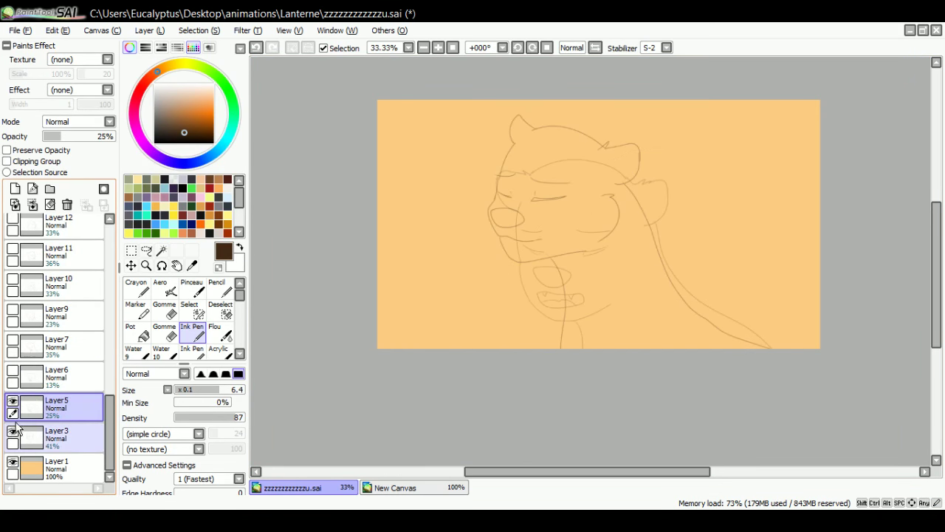
pyautogui.click(13, 431)
pyautogui.click(19, 375)
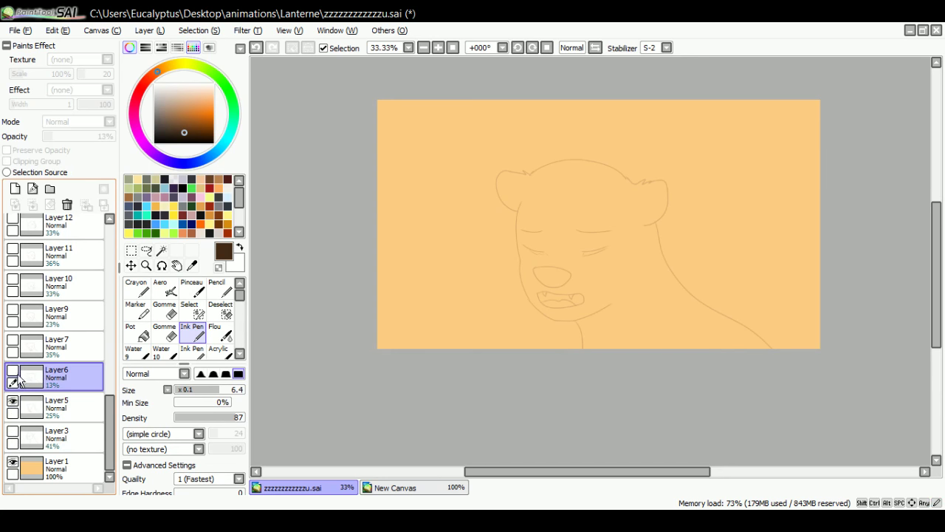
pyautogui.click(16, 374)
pyautogui.click(15, 401)
pyautogui.click(35, 348)
pyautogui.click(15, 341)
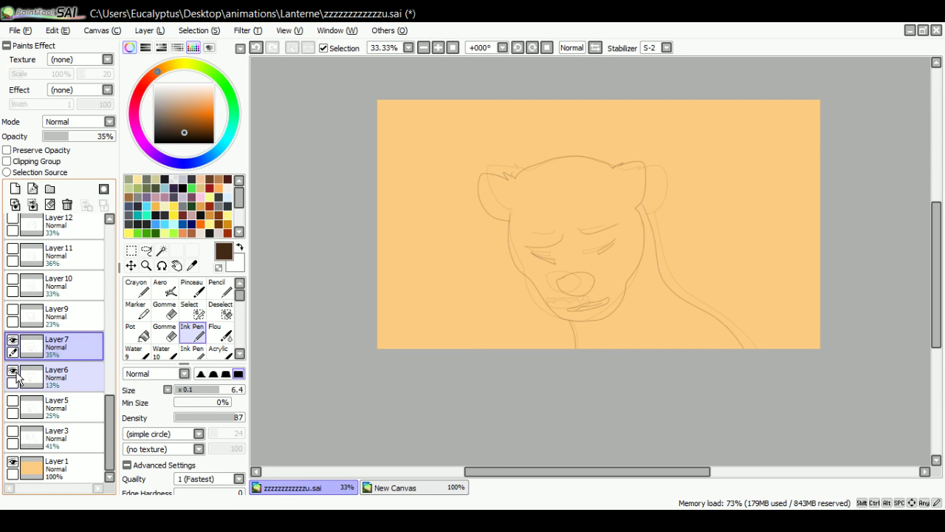
# Continue the frame review from Layer10 to Layer13, showing each layer and hiding the one below it.
pyautogui.click(16, 250)
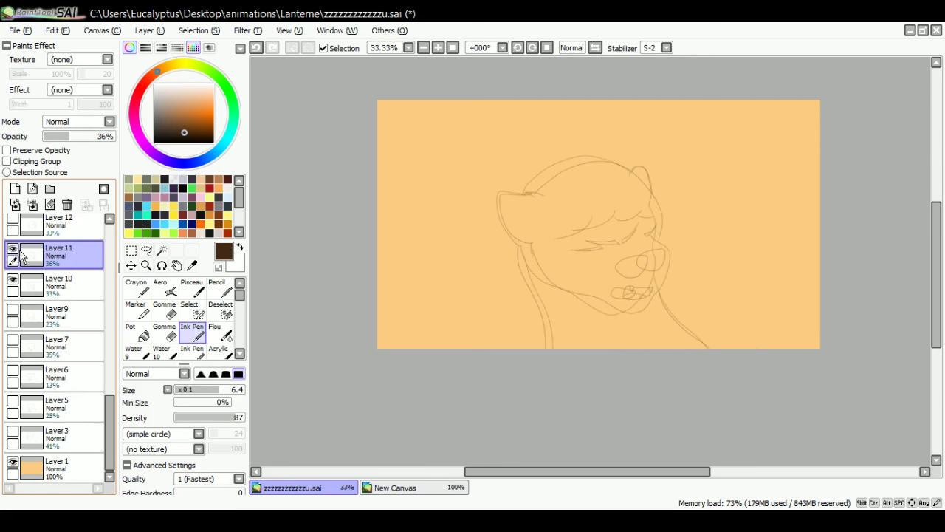
pyautogui.click(14, 277)
pyautogui.moveTo(110, 409); pyautogui.dragTo(114, 377)
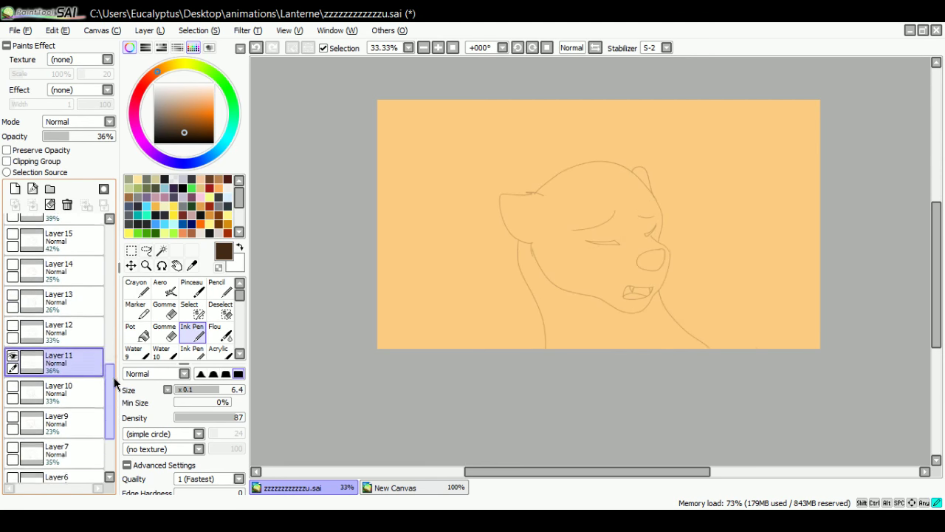
pyautogui.scroll(1, 114, 382)
pyautogui.click(12, 339)
pyautogui.click(13, 370)
pyautogui.click(29, 310)
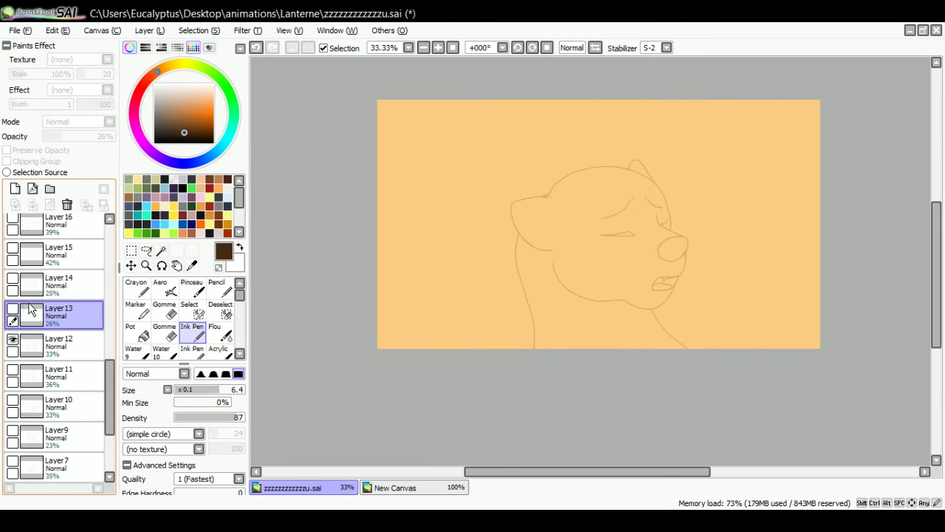
pyautogui.click(13, 309)
pyautogui.click(13, 339)
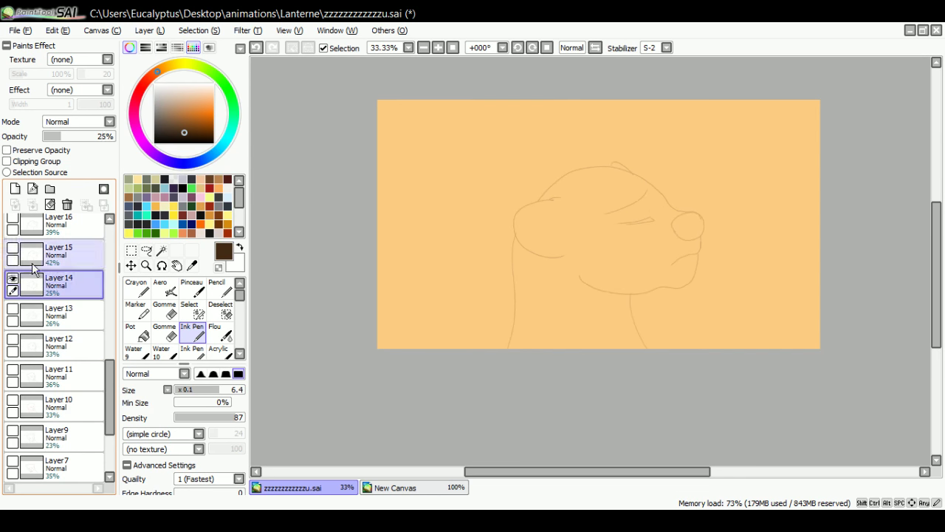
# Check the head's motion across Layer14 to Layer18 by revealing each frame and hiding its predecessor.
pyautogui.click(32, 258)
pyautogui.click(13, 248)
pyautogui.click(13, 278)
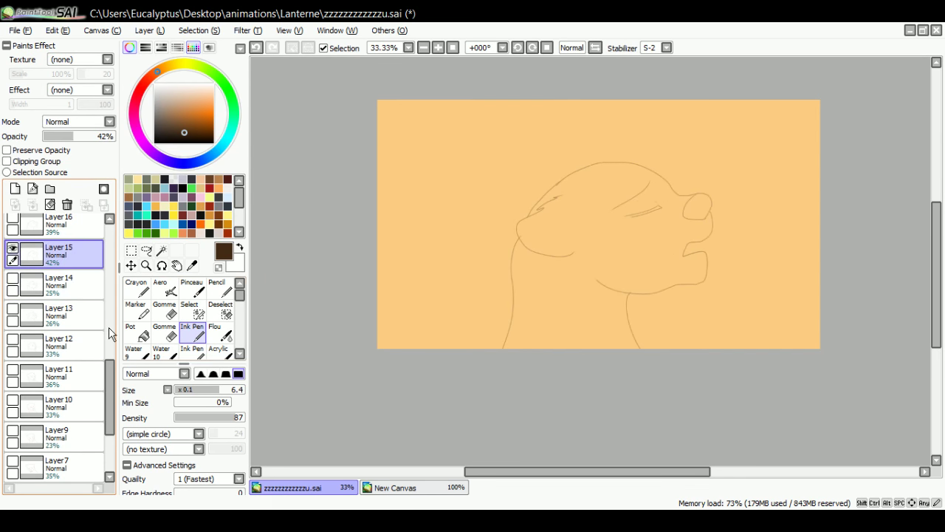
pyautogui.scroll(2, 111, 373)
pyautogui.click(22, 284)
pyautogui.click(13, 279)
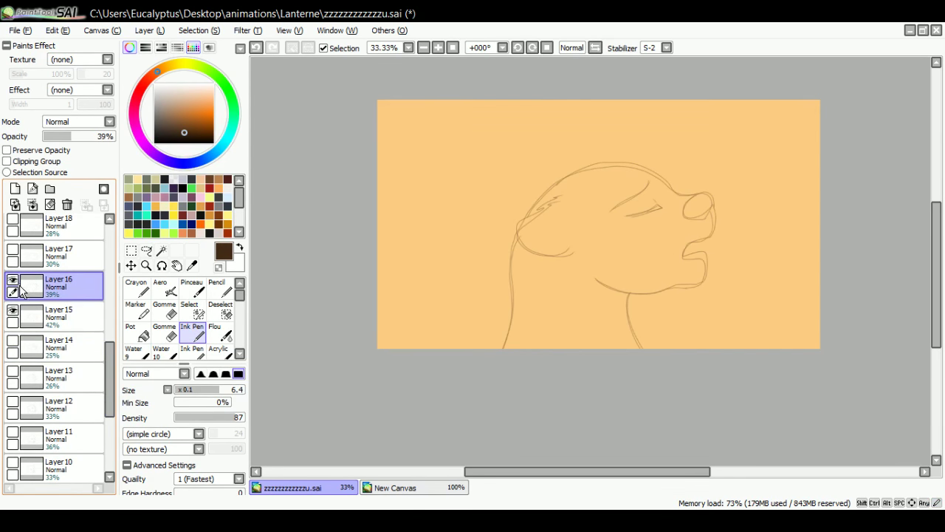
pyautogui.click(22, 314)
pyautogui.click(13, 310)
pyautogui.click(24, 296)
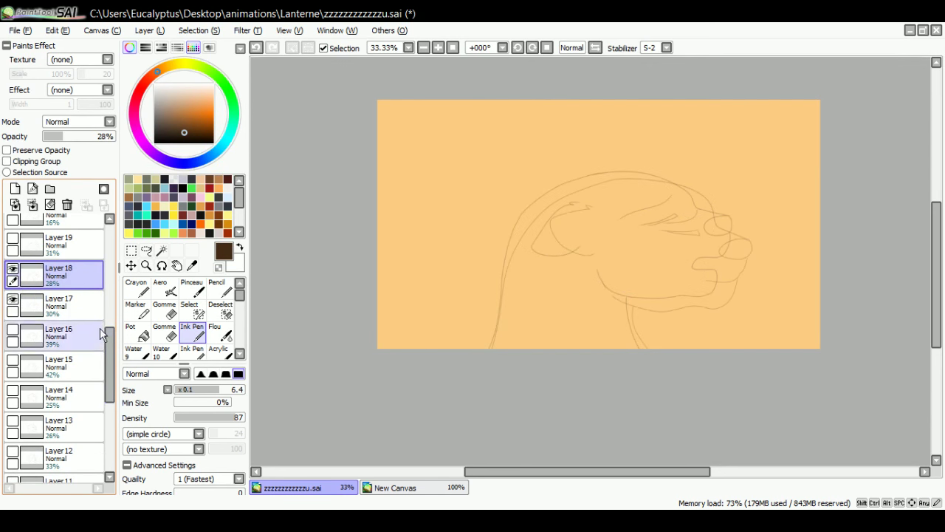
pyautogui.click(13, 301)
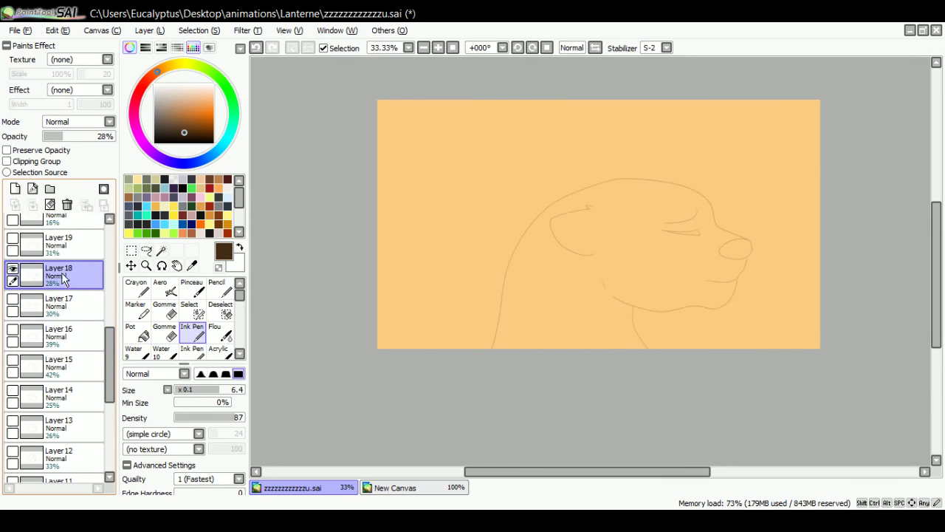
# Examine the frames from Layer19 up to Layer25 one after another, switching layer visibility upward through the stack.
pyautogui.scroll(2, 44, 310)
pyautogui.click(41, 296)
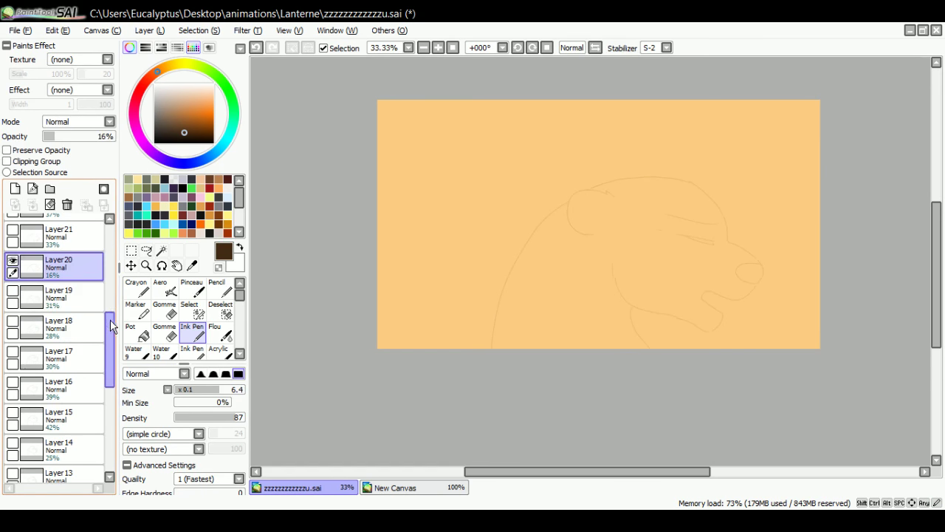
pyautogui.moveTo(112, 324); pyautogui.dragTo(111, 311)
pyautogui.click(42, 280)
pyautogui.click(13, 272)
pyautogui.click(12, 303)
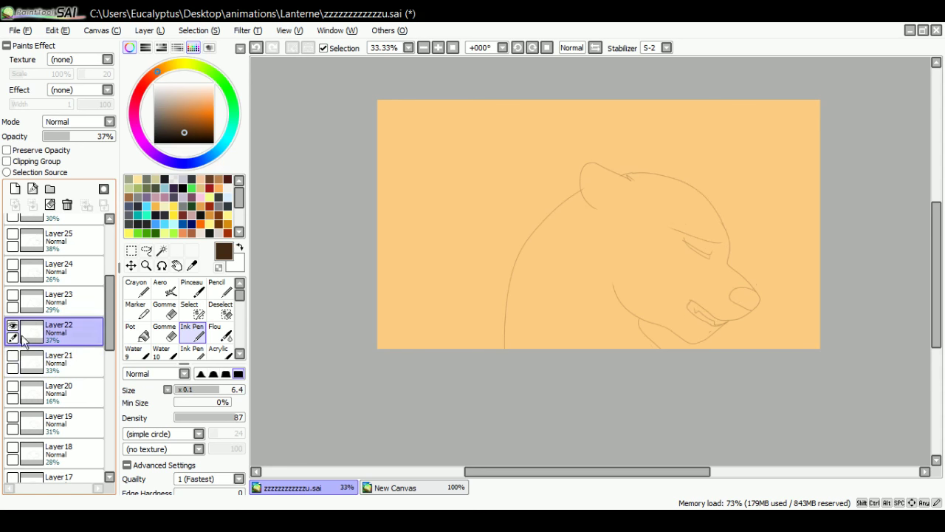
pyautogui.click(32, 299)
pyautogui.click(14, 295)
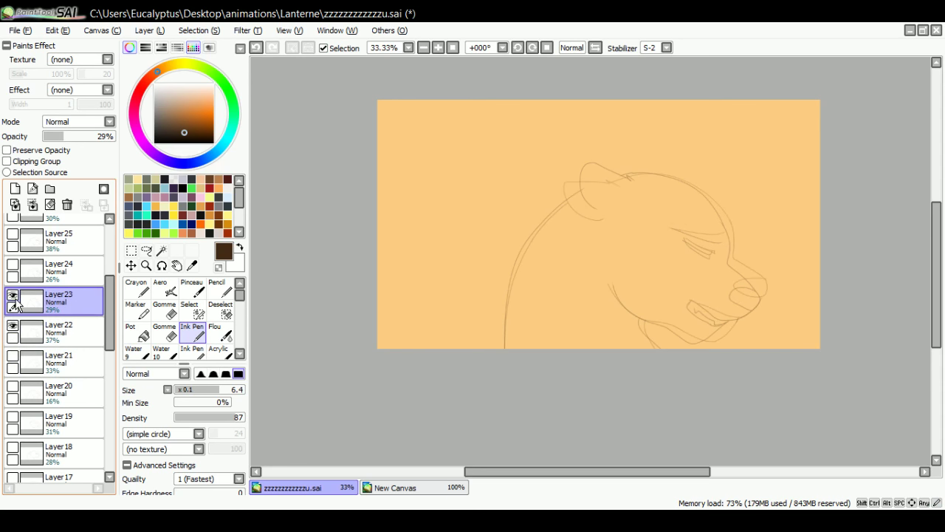
pyautogui.click(13, 325)
pyautogui.click(20, 302)
pyautogui.click(13, 294)
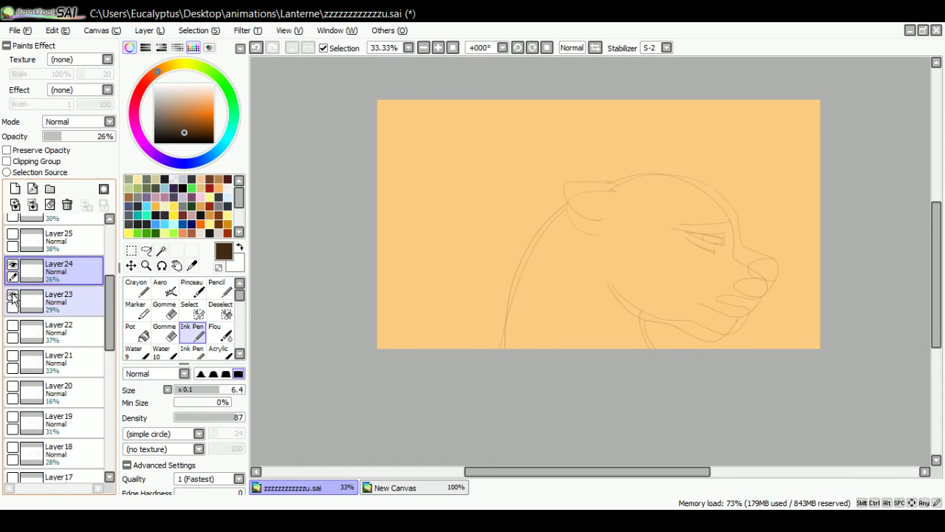
pyautogui.click(20, 272)
pyautogui.click(20, 242)
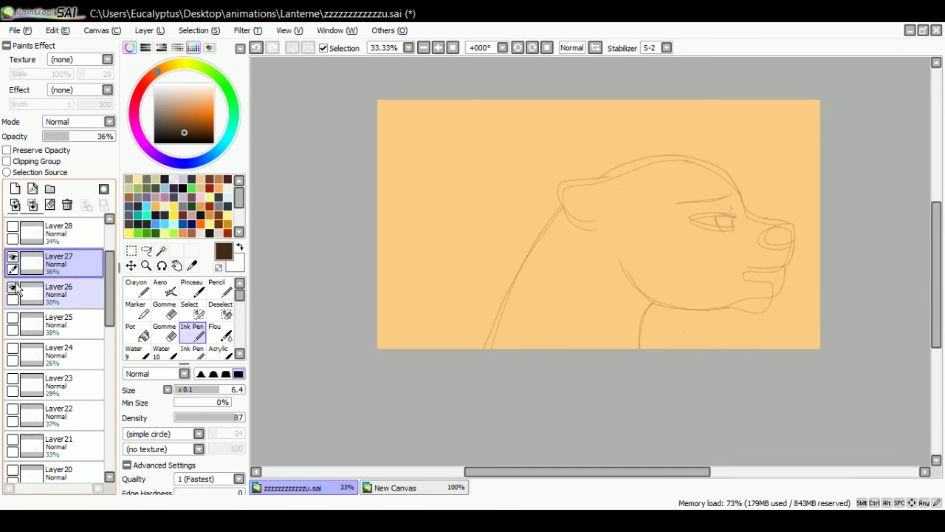
# Examine the last frames from Layer26 to Layer30, showing each sketch layer in turn and hiding the one below it.
pyautogui.click(12, 285)
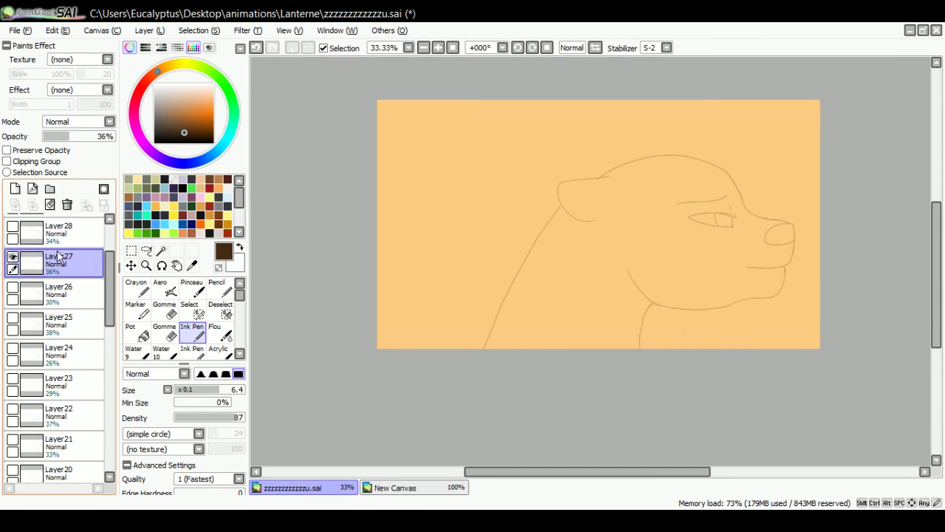
pyautogui.moveTo(108, 262); pyautogui.dragTo(109, 260)
pyautogui.scroll(3, 53, 257)
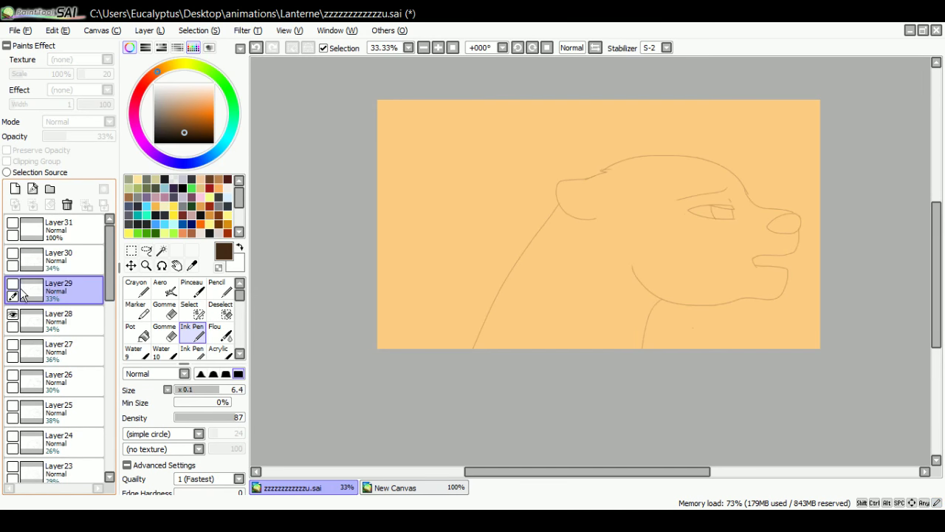
pyautogui.click(14, 286)
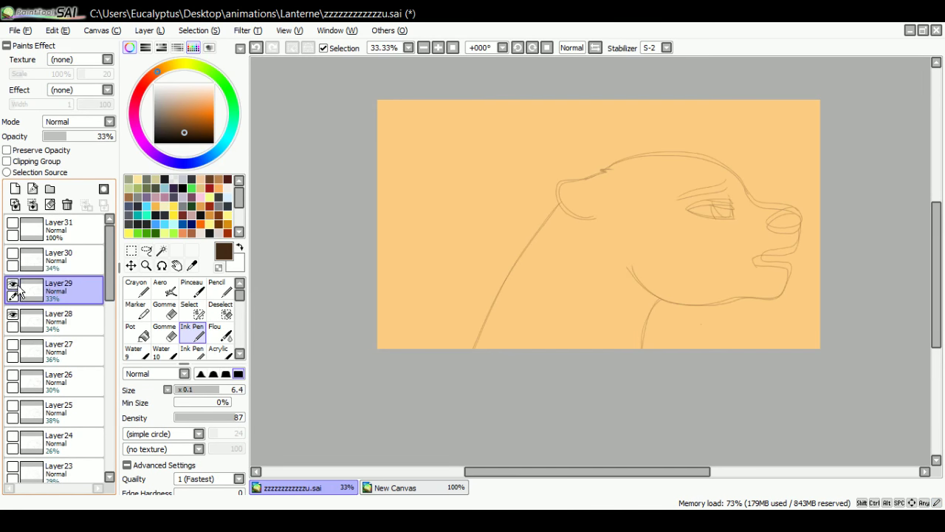
pyautogui.click(14, 317)
pyautogui.click(35, 260)
pyautogui.click(13, 255)
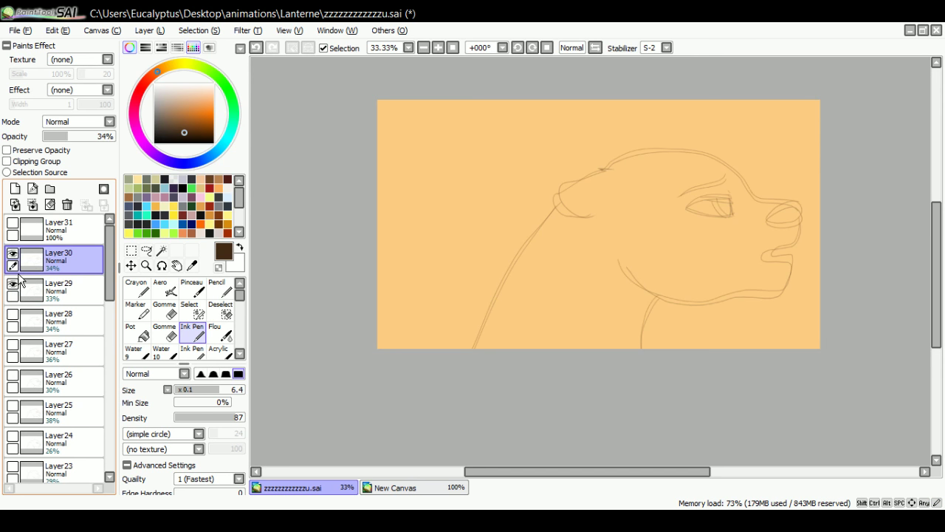
pyautogui.click(13, 283)
pyautogui.click(13, 253)
pyautogui.click(51, 229)
pyautogui.click(95, 261)
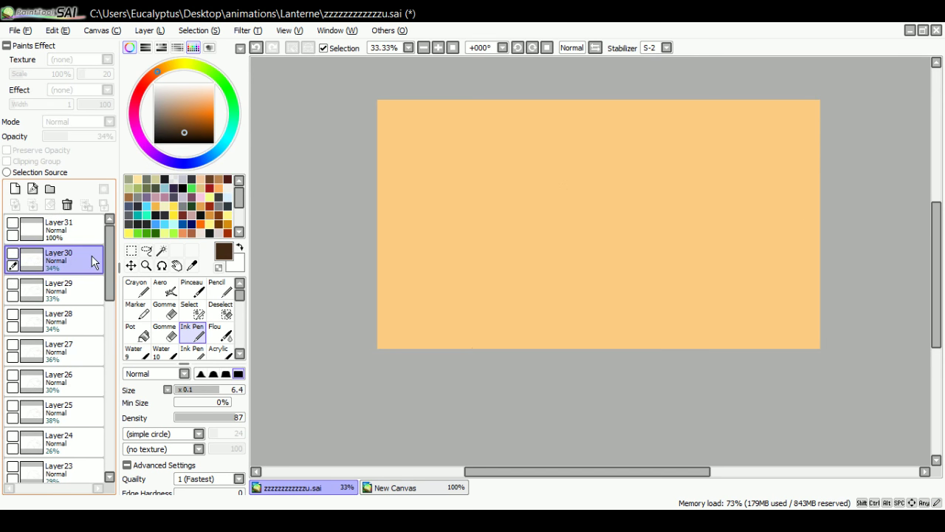
# Show Layer3 as reference and sketch overlapping construction circles for a new in-between head on a layer between Layer3 and Layer5.
pyautogui.moveTo(108, 277); pyautogui.dragTo(108, 450)
pyautogui.click(32, 466)
pyautogui.click(33, 436)
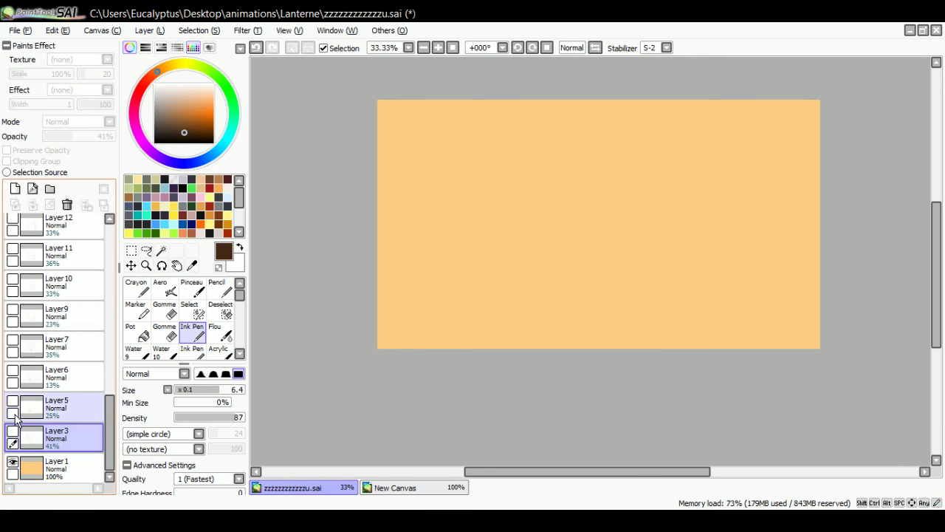
pyautogui.click(12, 431)
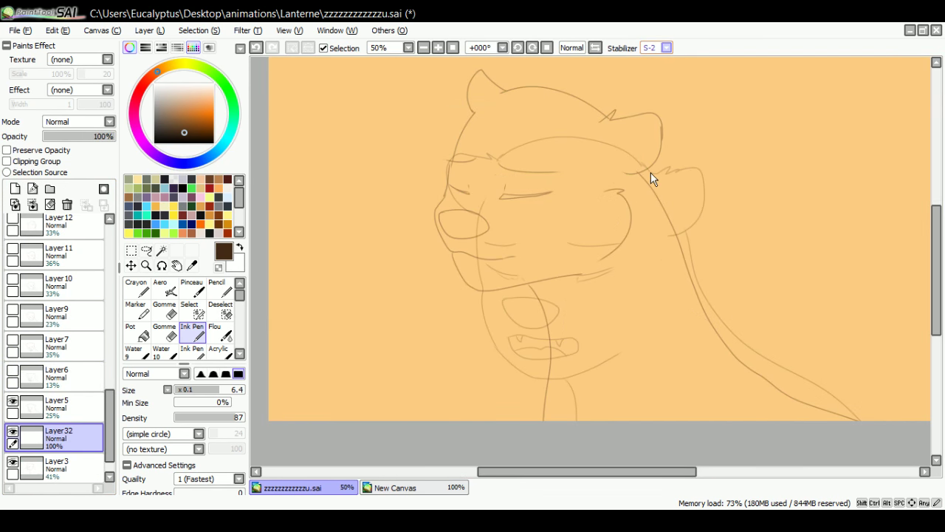
pyautogui.click(650, 174)
pyautogui.moveTo(533, 113)
pyautogui.mouseDown()
pyautogui.moveTo(608, 309)
pyautogui.moveTo(660, 290)
pyautogui.moveTo(647, 243)
pyautogui.mouseUp()
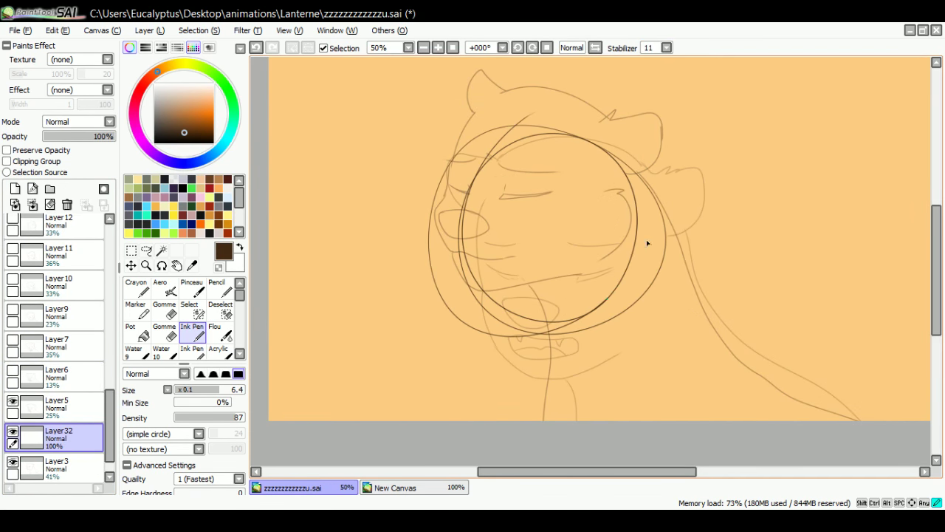
# Lower the opacity of the construction-circle layer to 44% and hide Layer5.
pyautogui.moveTo(107, 136); pyautogui.dragTo(74, 136)
pyautogui.scroll(-1, 96, 452)
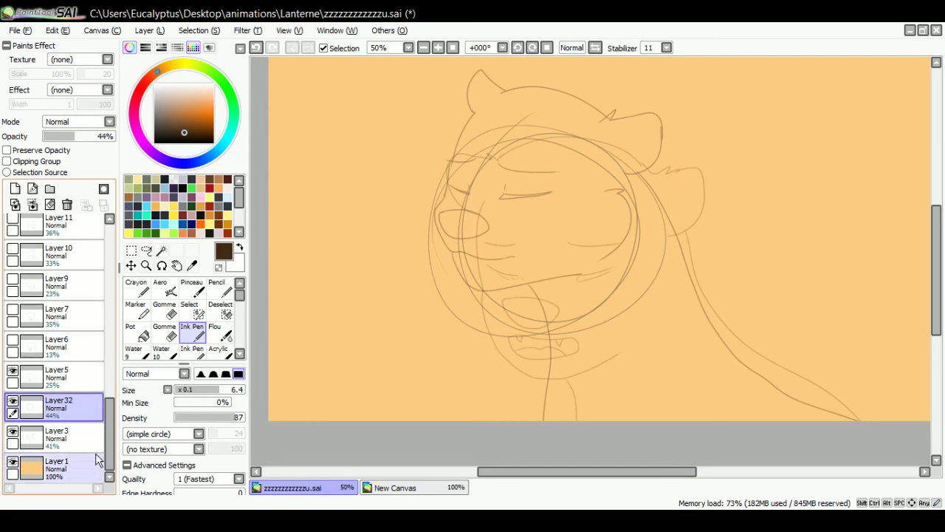
pyautogui.click(13, 372)
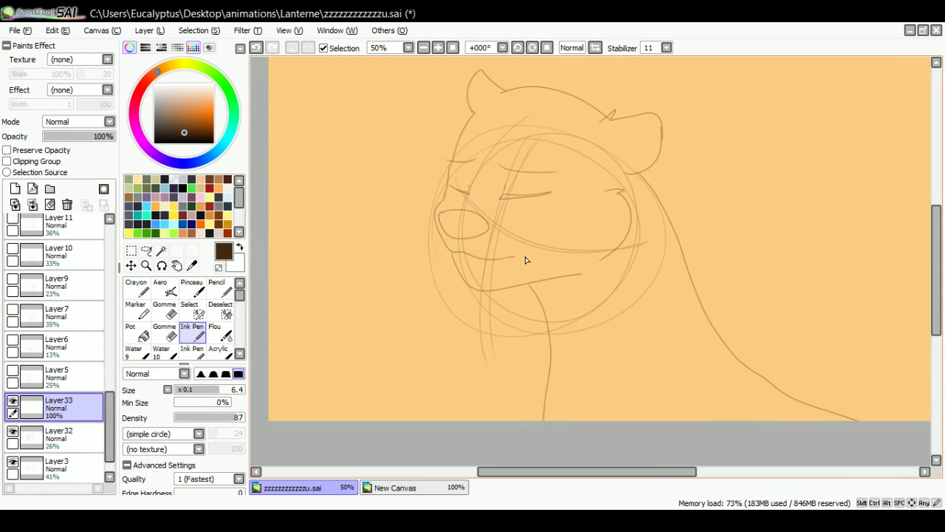
# Sketch the nose oval and the closed eyes of the in-between head on Layer33 over the construction guides.
pyautogui.scroll(2, 529, 257)
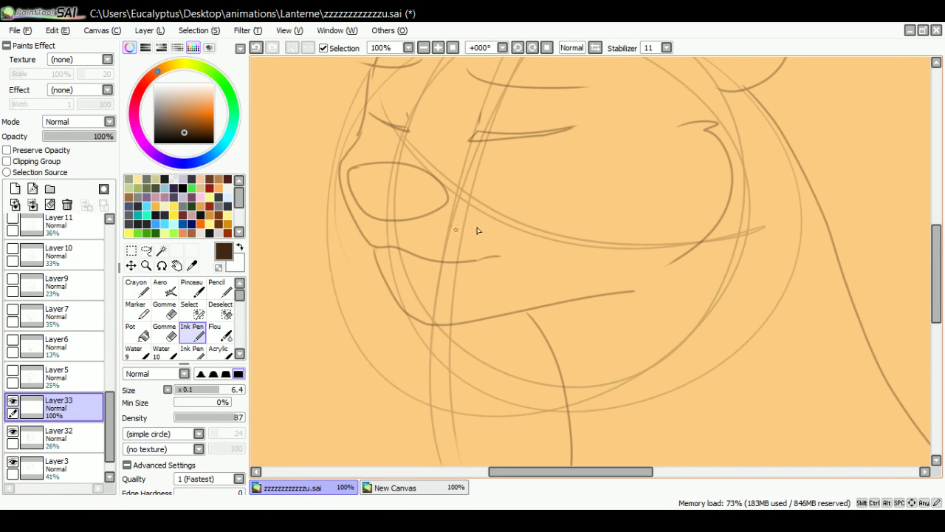
pyautogui.moveTo(435, 224)
pyautogui.mouseDown()
pyautogui.moveTo(490, 287)
pyautogui.moveTo(434, 285)
pyautogui.mouseUp()
pyautogui.hotkey('ctrl', 'z')
pyautogui.moveTo(435, 224)
pyautogui.mouseDown()
pyautogui.moveTo(509, 266)
pyautogui.moveTo(426, 235)
pyautogui.mouseUp()
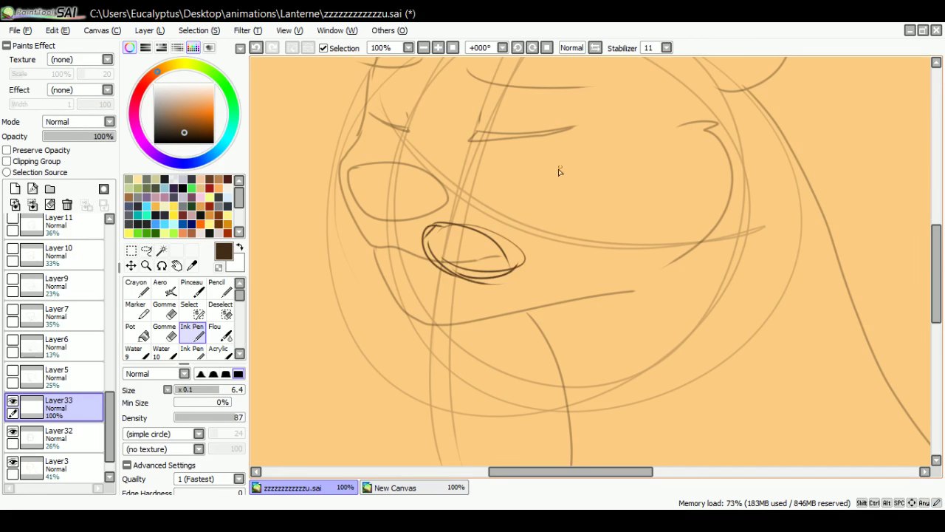
pyautogui.moveTo(567, 172)
pyautogui.mouseDown()
pyautogui.moveTo(697, 161)
pyautogui.moveTo(593, 188)
pyautogui.moveTo(696, 173)
pyautogui.mouseUp()
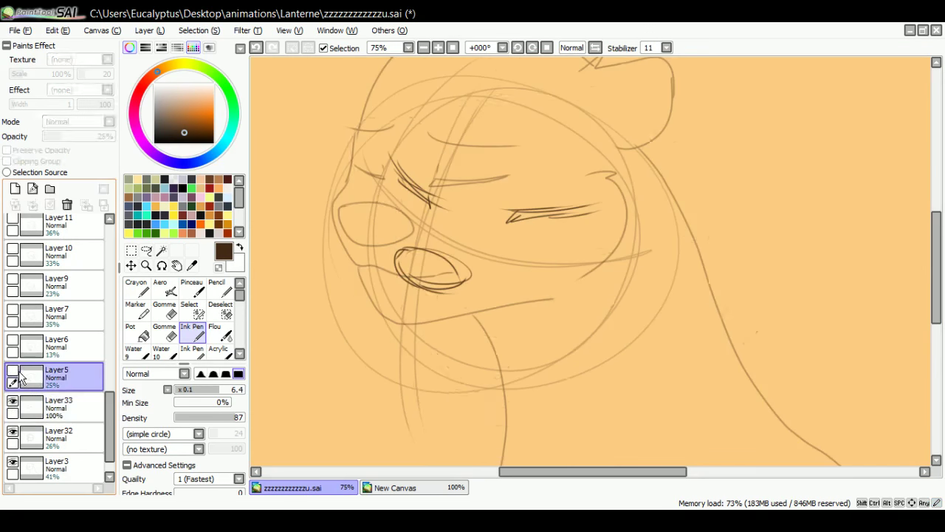
# Move the nose and eye sketch on Layer33 slightly lower and check its placement against the Layer5 frame.
pyautogui.click(14, 372)
pyautogui.click(14, 371)
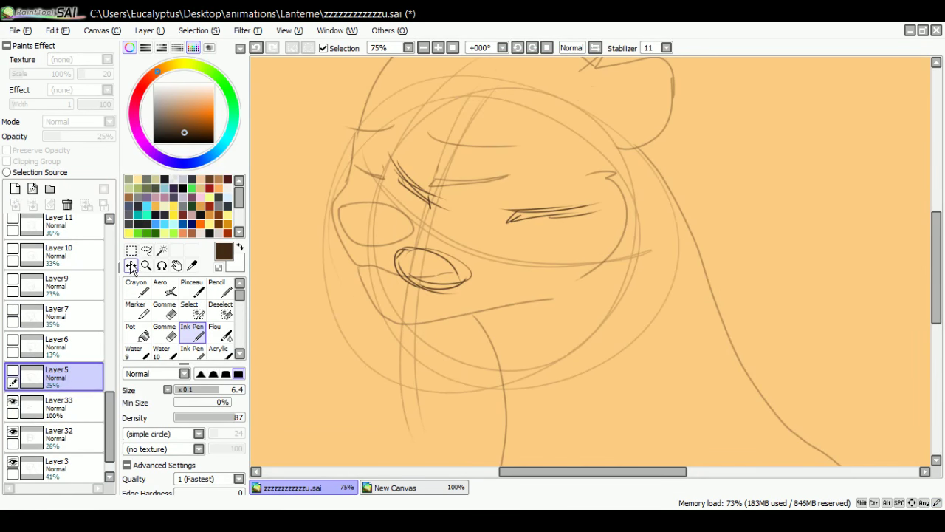
pyautogui.click(131, 267)
pyautogui.click(327, 316)
pyautogui.keyDown('ctrl'); pyautogui.click(270, 344); pyautogui.keyUp('ctrl')
pyautogui.moveTo(423, 276); pyautogui.dragTo(427, 298)
pyautogui.click(14, 371)
pyautogui.click(13, 371)
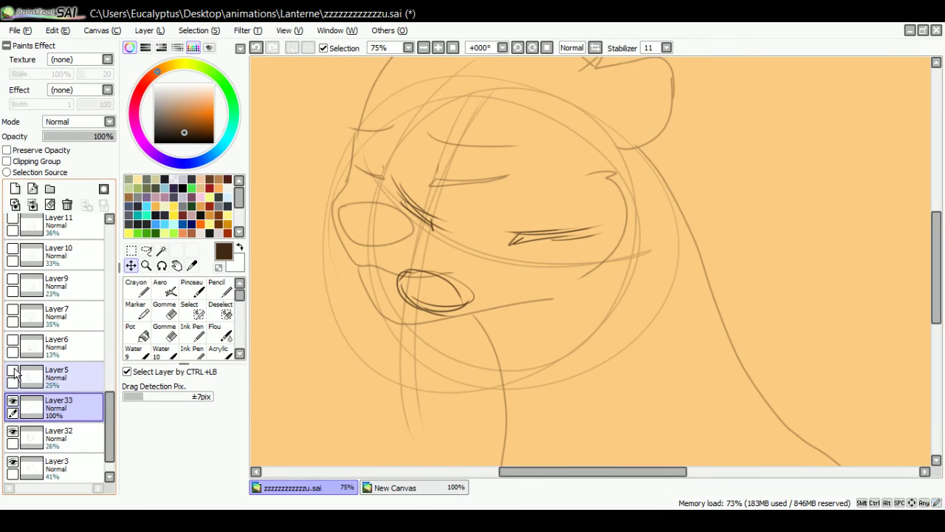
pyautogui.click(13, 371)
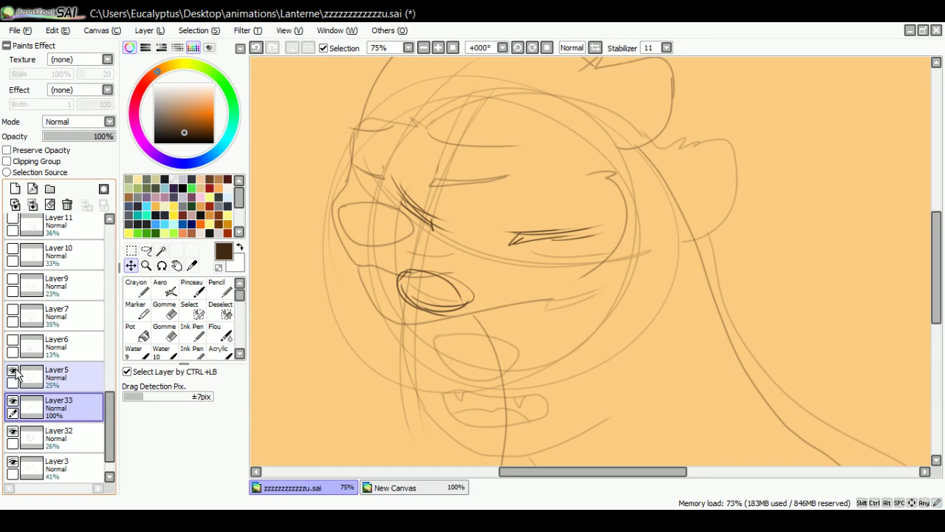
pyautogui.click(14, 370)
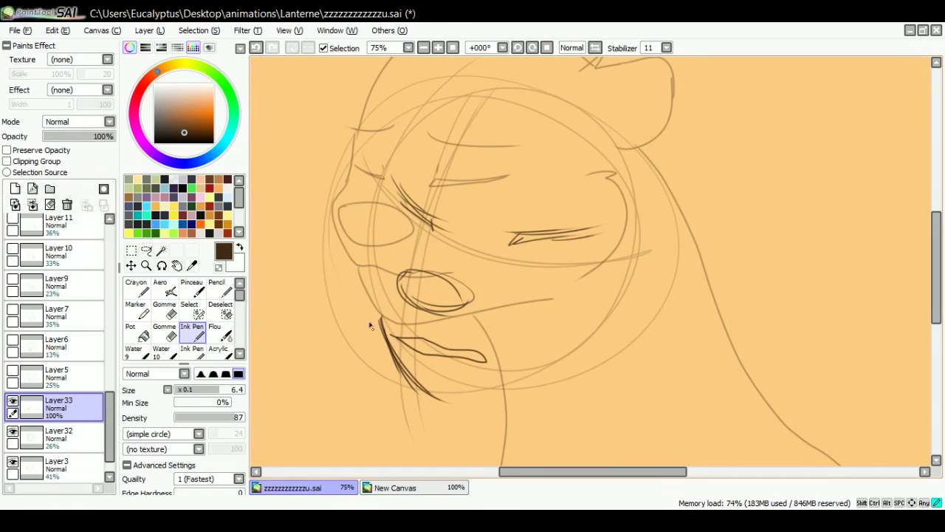
# Rough in the muzzle, far side of the face, chin and cheek outline around the nose and mouth on Layer33.
pyautogui.moveTo(370, 327)
pyautogui.mouseDown()
pyautogui.moveTo(408, 255)
pyautogui.moveTo(382, 310)
pyautogui.mouseUp()
pyautogui.moveTo(421, 237); pyautogui.dragTo(373, 299)
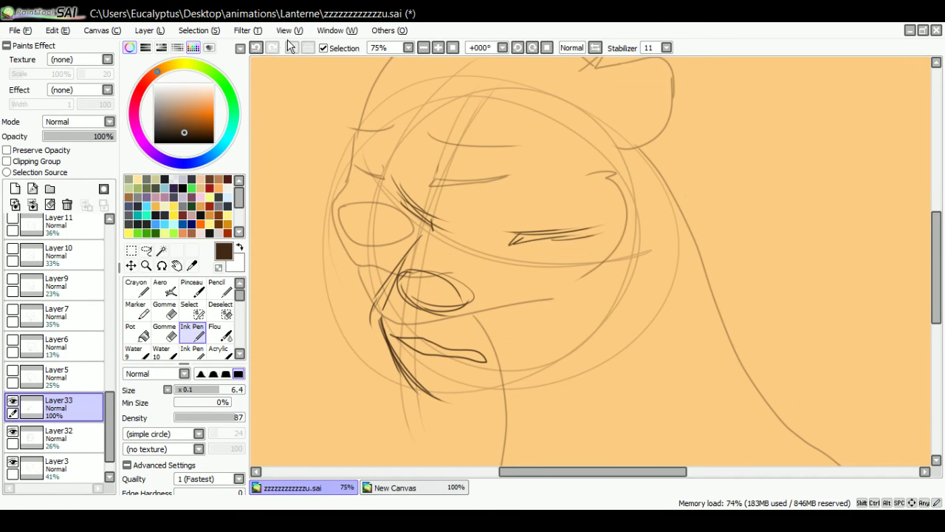
pyautogui.click(255, 47)
pyautogui.click(13, 370)
pyautogui.click(12, 370)
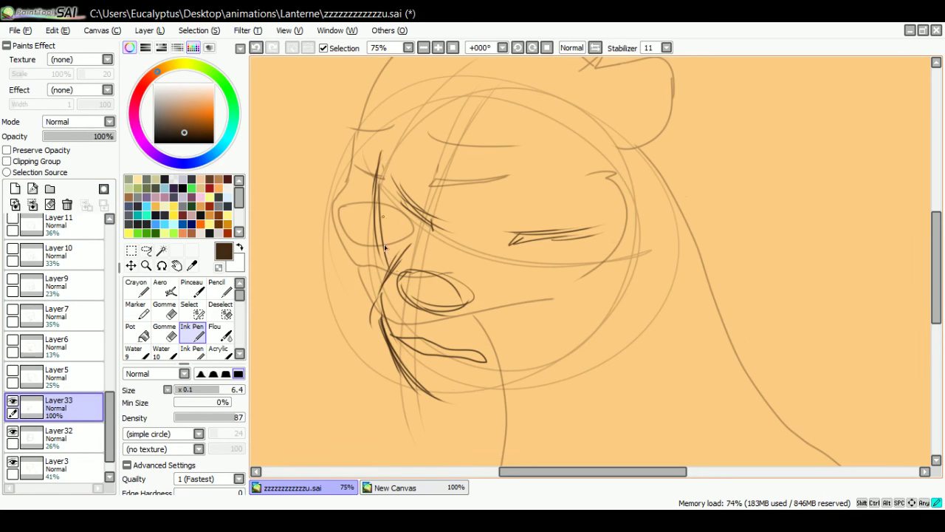
pyautogui.moveTo(381, 214); pyautogui.dragTo(388, 259)
pyautogui.moveTo(443, 397)
pyautogui.mouseDown()
pyautogui.moveTo(482, 401)
pyautogui.moveTo(588, 360)
pyautogui.mouseUp()
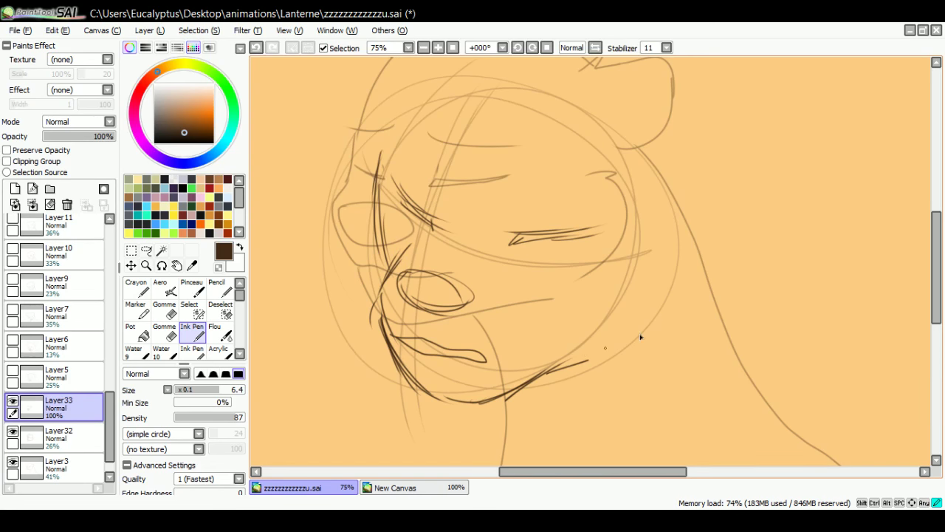
pyautogui.moveTo(513, 367); pyautogui.dragTo(676, 247)
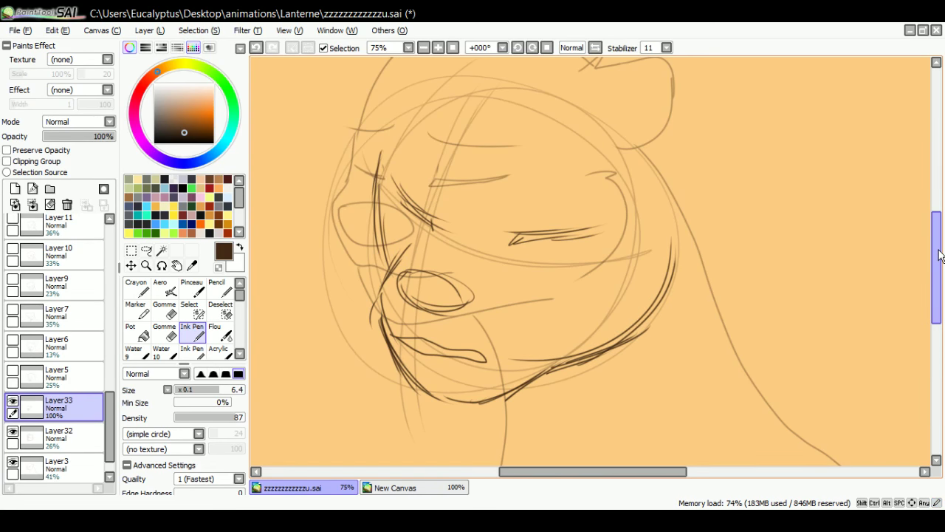
# Sketch the curved top of the head, both ears and the brow lines of the in-between head on Layer33.
pyautogui.scroll(2, 690, 215)
pyautogui.moveTo(483, 114); pyautogui.dragTo(522, 110)
pyautogui.moveTo(418, 162)
pyautogui.mouseDown()
pyautogui.moveTo(563, 116)
pyautogui.moveTo(580, 123)
pyautogui.mouseUp()
pyautogui.moveTo(430, 152); pyautogui.dragTo(456, 136)
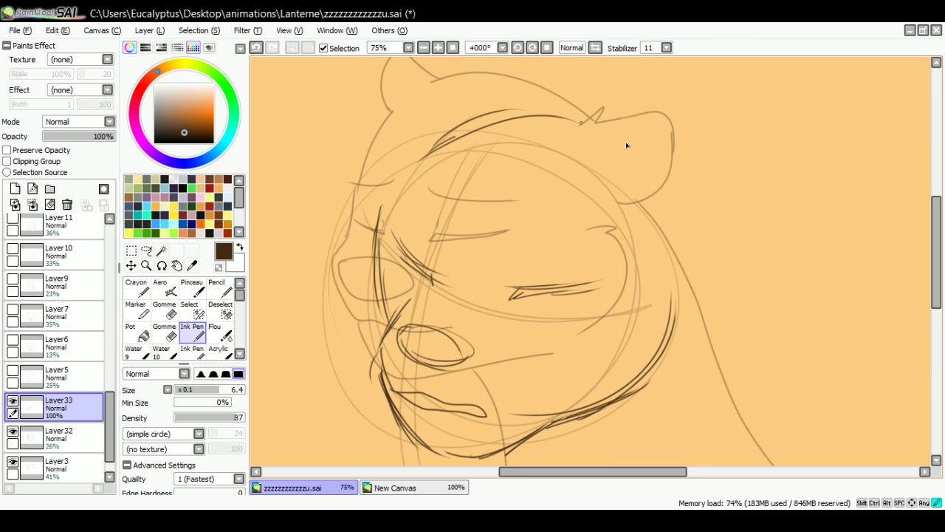
pyautogui.moveTo(439, 225); pyautogui.dragTo(459, 218)
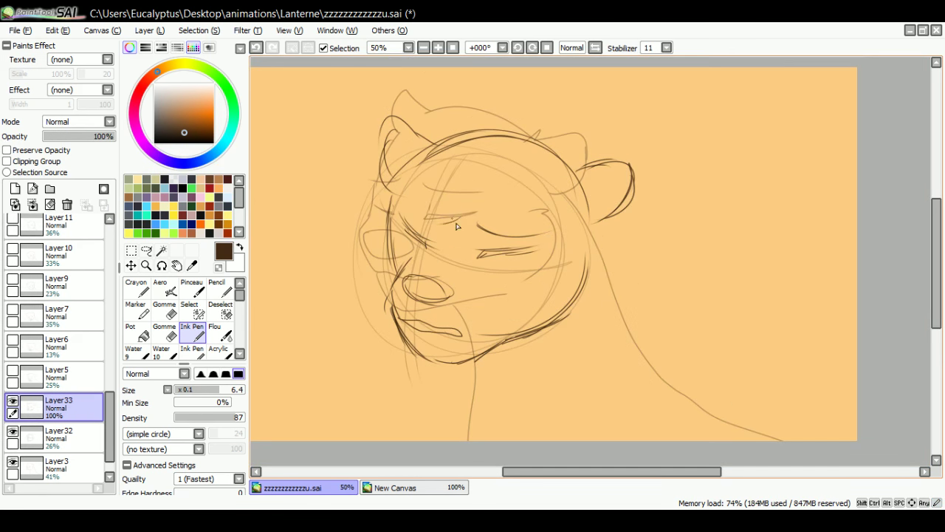
pyautogui.moveTo(403, 216)
pyautogui.mouseDown()
pyautogui.moveTo(459, 219)
pyautogui.moveTo(442, 228)
pyautogui.mouseUp()
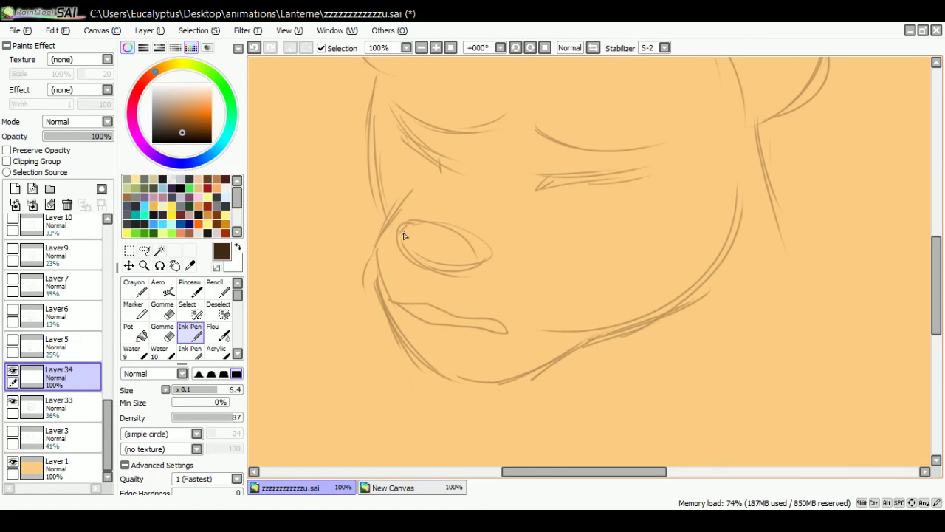
# Trace the nose, muzzle, mouth, jaw, closed eyes and brows in clean lines on Layer34 over the faded rough sketch.
pyautogui.moveTo(401, 232)
pyautogui.mouseDown()
pyautogui.moveTo(441, 222)
pyautogui.moveTo(482, 252)
pyautogui.moveTo(480, 264)
pyautogui.moveTo(440, 273)
pyautogui.moveTo(407, 267)
pyautogui.moveTo(403, 225)
pyautogui.mouseUp()
pyautogui.moveTo(414, 188)
pyautogui.mouseDown()
pyautogui.moveTo(375, 242)
pyautogui.moveTo(377, 267)
pyautogui.moveTo(397, 308)
pyautogui.moveTo(433, 311)
pyautogui.moveTo(404, 314)
pyautogui.mouseUp()
pyautogui.moveTo(389, 297)
pyautogui.mouseDown()
pyautogui.moveTo(427, 367)
pyautogui.moveTo(464, 381)
pyautogui.moveTo(532, 371)
pyautogui.mouseUp()
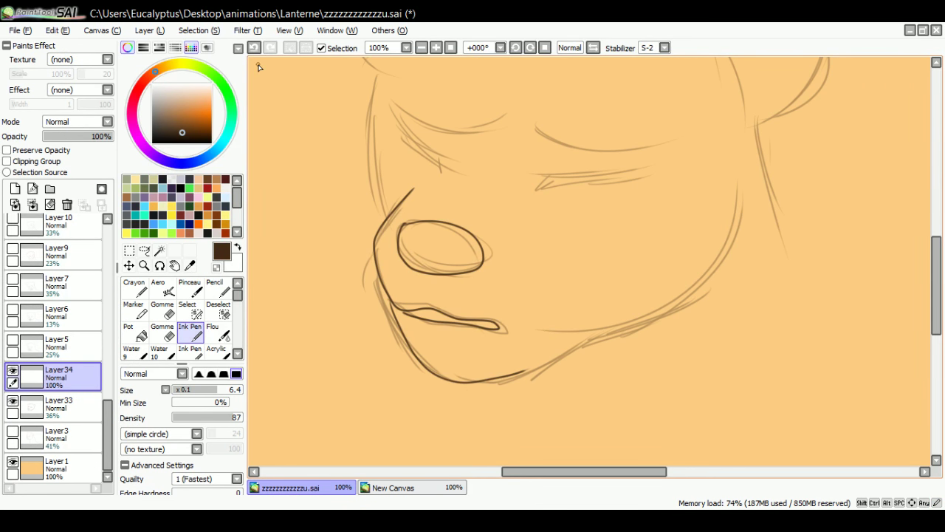
pyautogui.hotkey('ctrl', 'z')
pyautogui.moveTo(385, 290)
pyautogui.mouseDown()
pyautogui.moveTo(580, 344)
pyautogui.moveTo(680, 308)
pyautogui.moveTo(746, 173)
pyautogui.mouseUp()
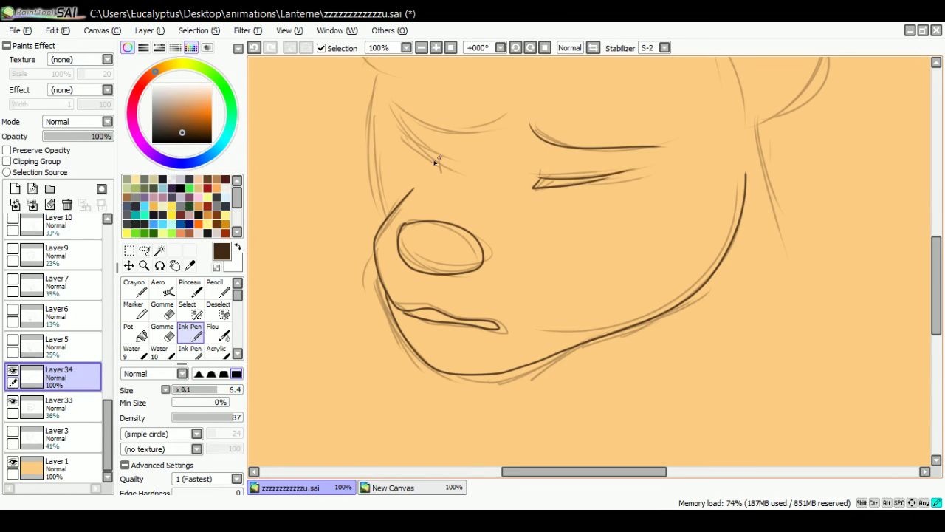
pyautogui.moveTo(435, 159)
pyautogui.mouseDown()
pyautogui.moveTo(389, 137)
pyautogui.moveTo(439, 166)
pyautogui.moveTo(395, 145)
pyautogui.mouseUp()
pyautogui.moveTo(464, 116); pyautogui.dragTo(381, 106)
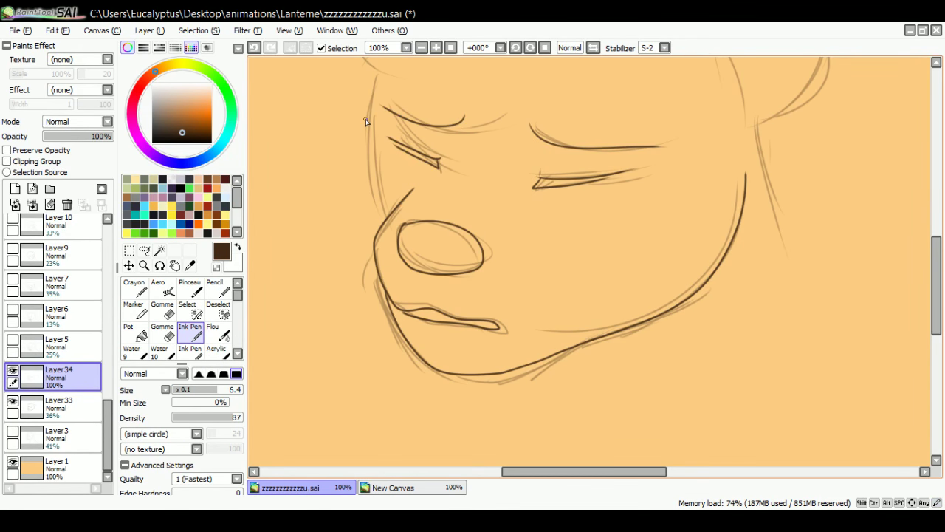
# Show Layer5 as reference and draw the clean ears, top of the head and far side of the face on Layer34.
pyautogui.scroll(-4, 402, 184)
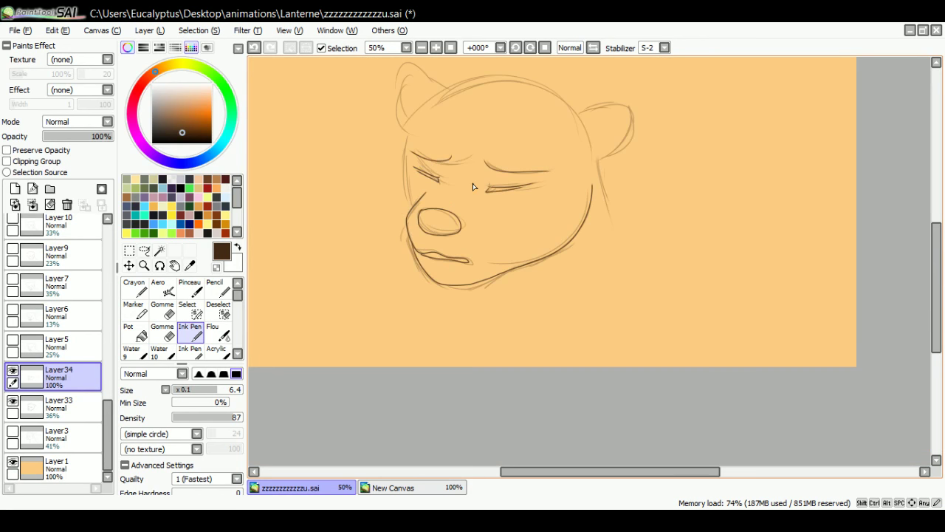
pyautogui.scroll(1, 473, 186)
pyautogui.click(12, 340)
pyautogui.click(40, 346)
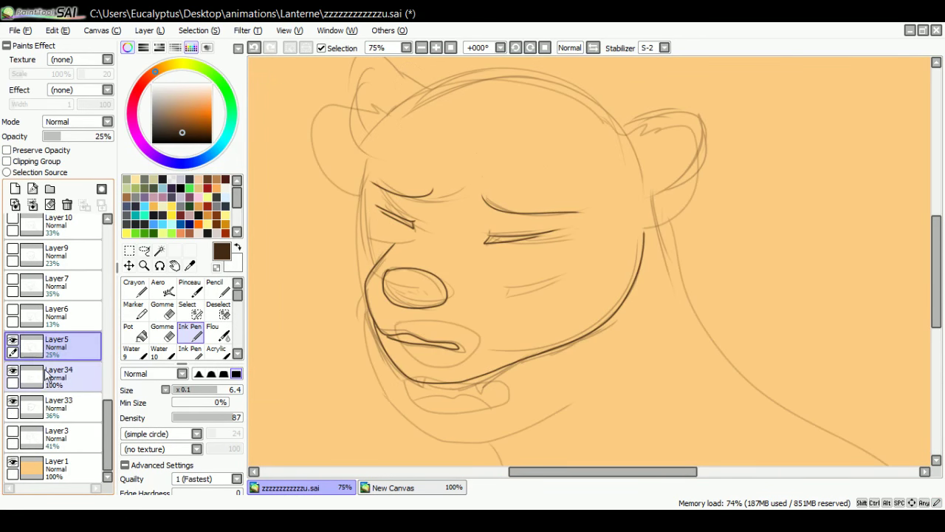
pyautogui.click(42, 386)
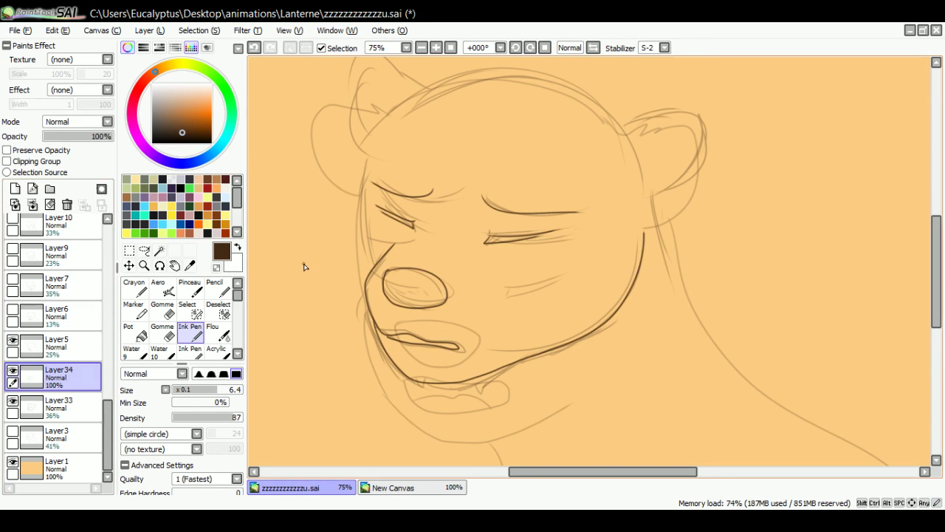
pyautogui.moveTo(423, 87)
pyautogui.mouseDown()
pyautogui.moveTo(367, 61)
pyautogui.moveTo(346, 87)
pyautogui.moveTo(355, 151)
pyautogui.moveTo(378, 158)
pyautogui.moveTo(363, 175)
pyautogui.moveTo(380, 252)
pyautogui.mouseUp()
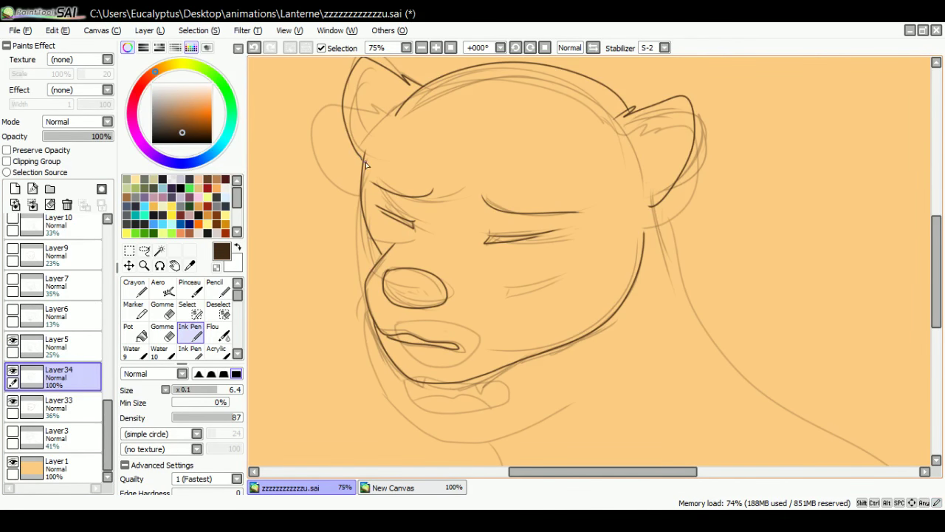
# Compare the Layer34 frame with Layer6 and Layer3, and shift the Layer6 drawing slightly to the left.
pyautogui.scroll(-3, 392, 231)
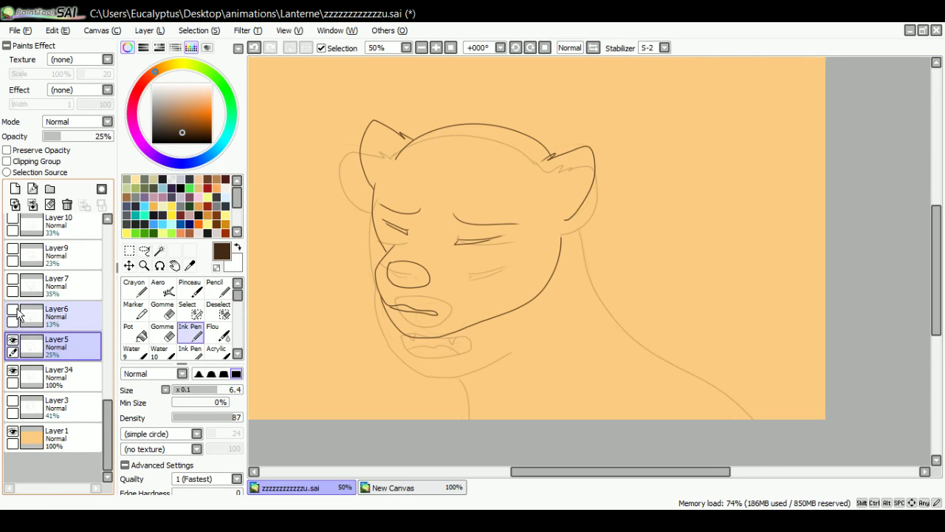
pyautogui.click(12, 310)
pyautogui.click(12, 373)
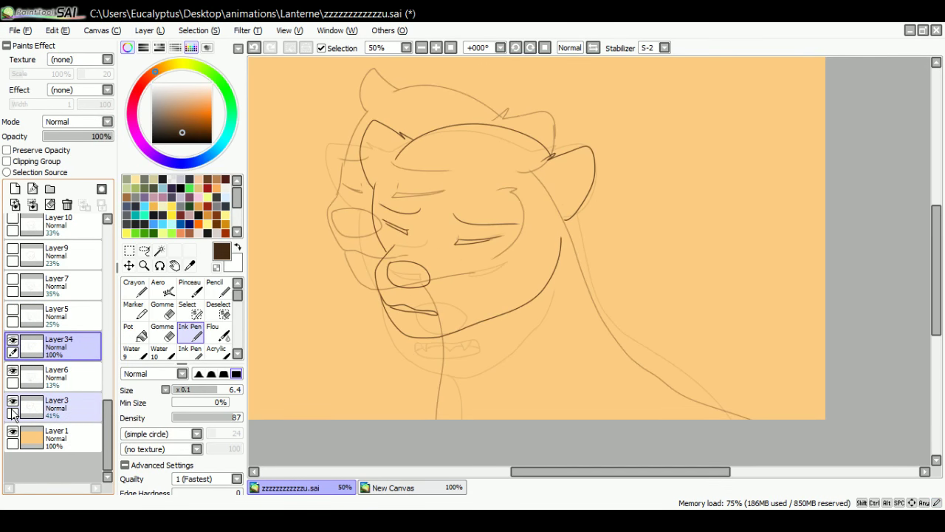
pyautogui.click(12, 400)
pyautogui.click(52, 378)
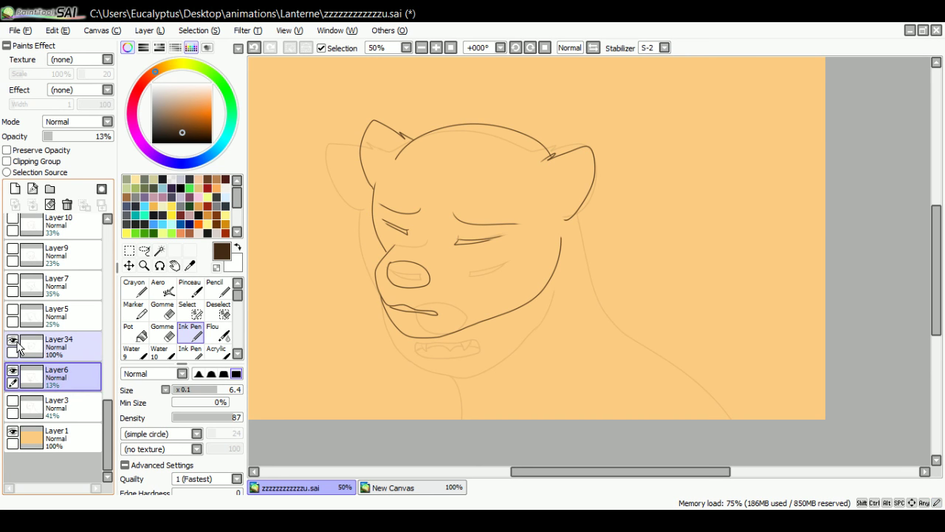
pyautogui.moveTo(375, 300); pyautogui.dragTo(351, 301)
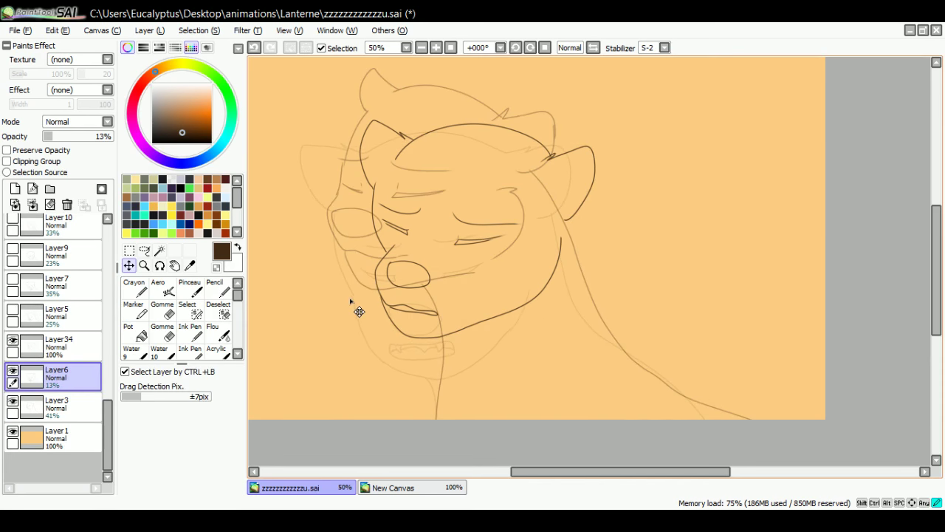
# Undo the last shift of Layer6 and move the Layer34 head slightly down and to the left, checking it against Layer3.
pyautogui.click(254, 47)
pyautogui.click(59, 346)
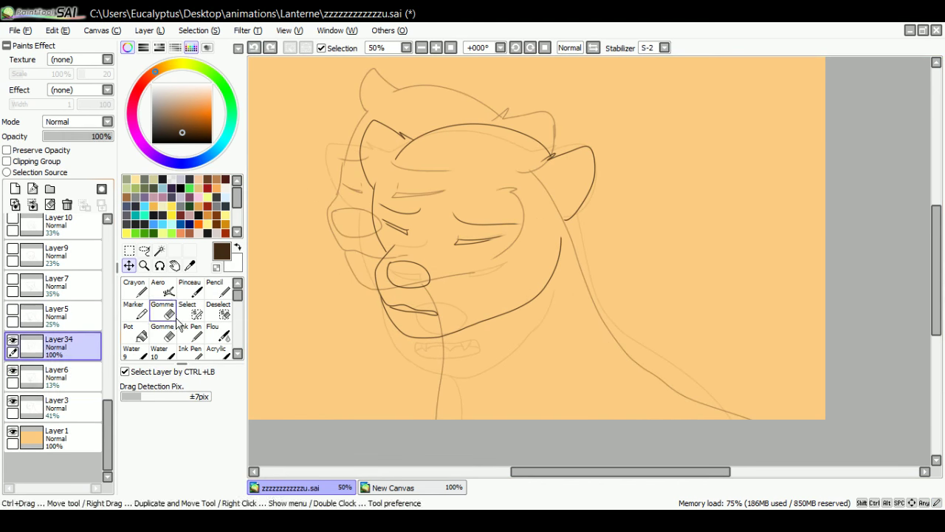
pyautogui.moveTo(414, 303)
pyautogui.mouseDown()
pyautogui.moveTo(381, 306)
pyautogui.moveTo(398, 310)
pyautogui.mouseUp()
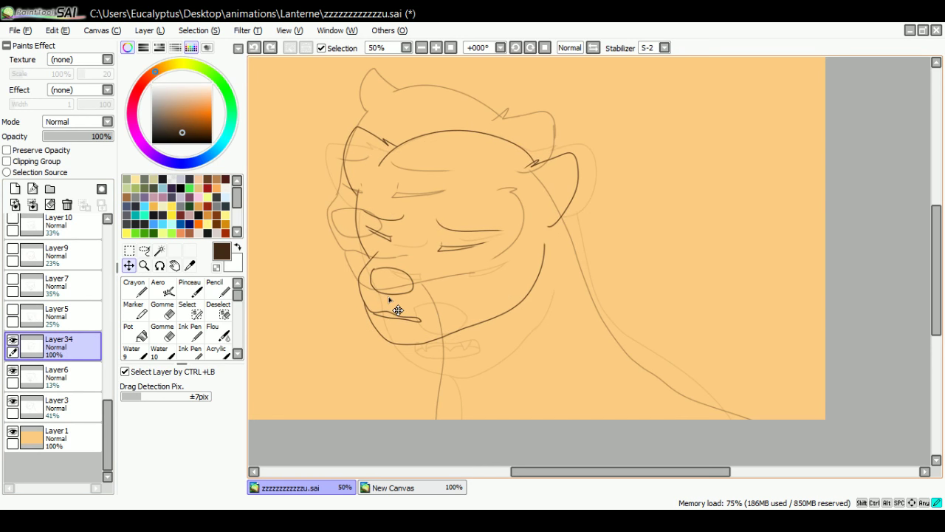
pyautogui.click(13, 401)
pyautogui.click(12, 401)
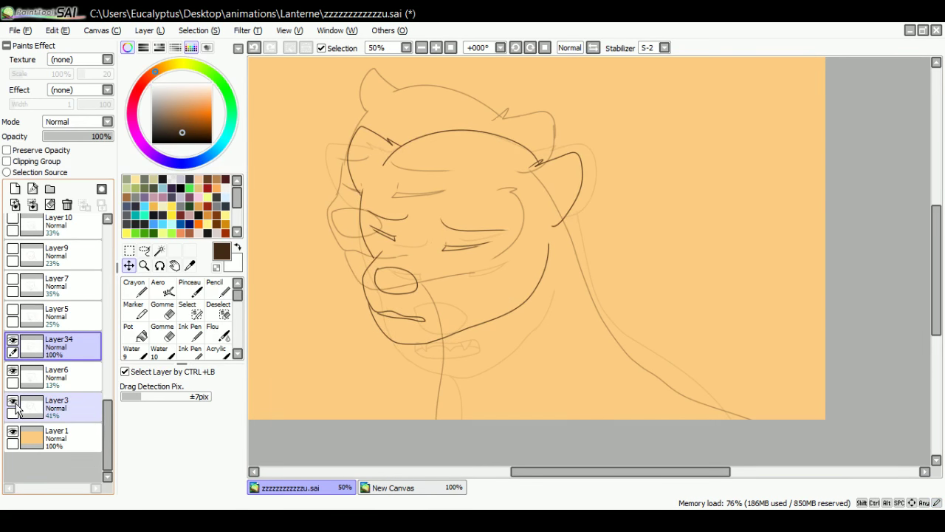
pyautogui.click(12, 401)
# Reorder Layer34 directly below Layer6 and check its drawing against the Layer6 frame.
pyautogui.click(197, 341)
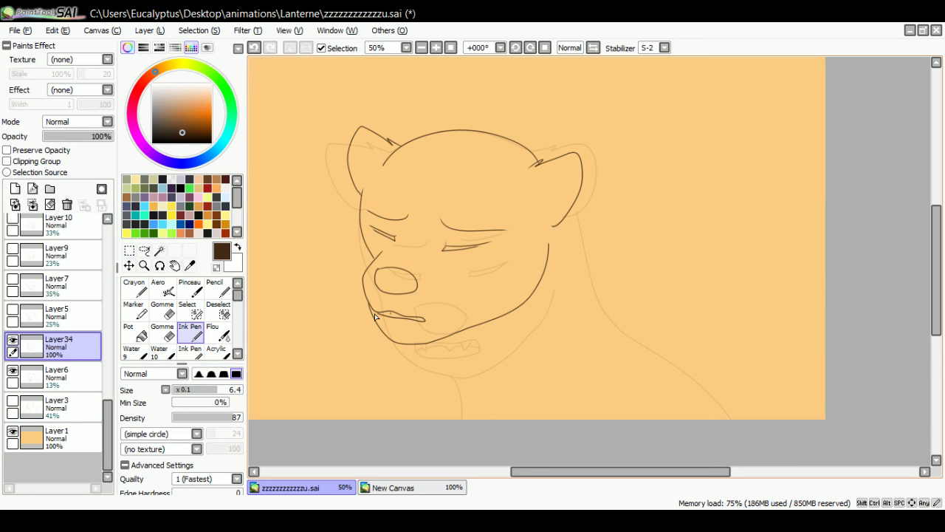
pyautogui.moveTo(52, 345); pyautogui.dragTo(47, 375)
pyautogui.click(12, 371)
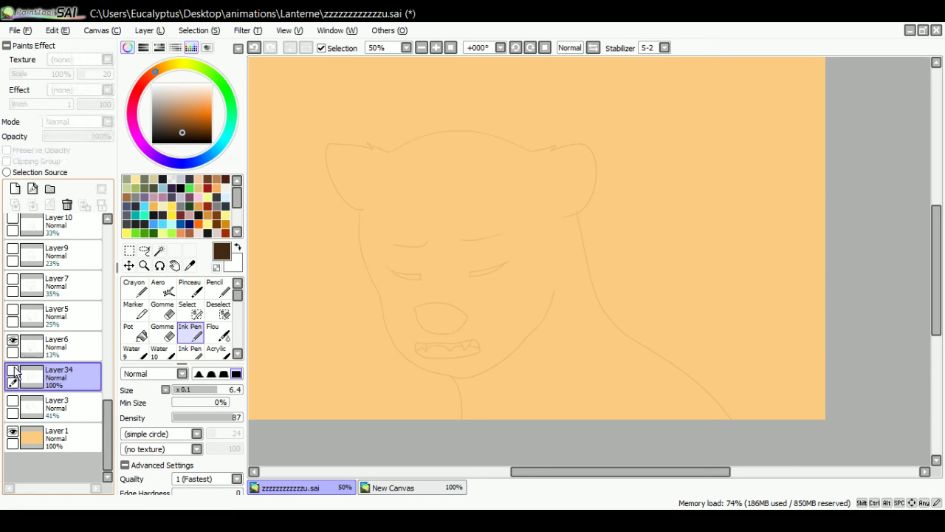
pyautogui.click(13, 371)
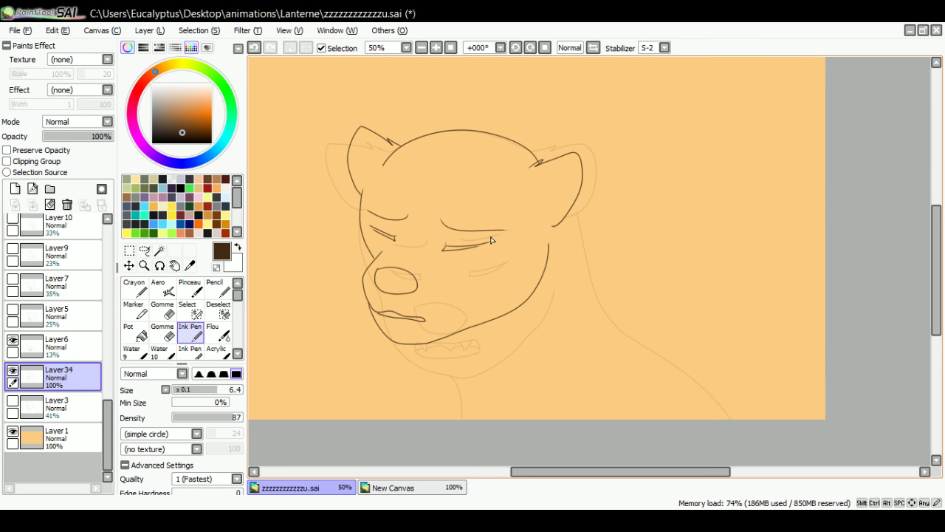
# Nudge the Layer34 head slightly left and down, and draw the back and throat lines down to the canvas edge.
pyautogui.keyDown('ctrl'); pyautogui.moveTo(491, 240); pyautogui.dragTo(484, 244); pyautogui.keyUp('ctrl')
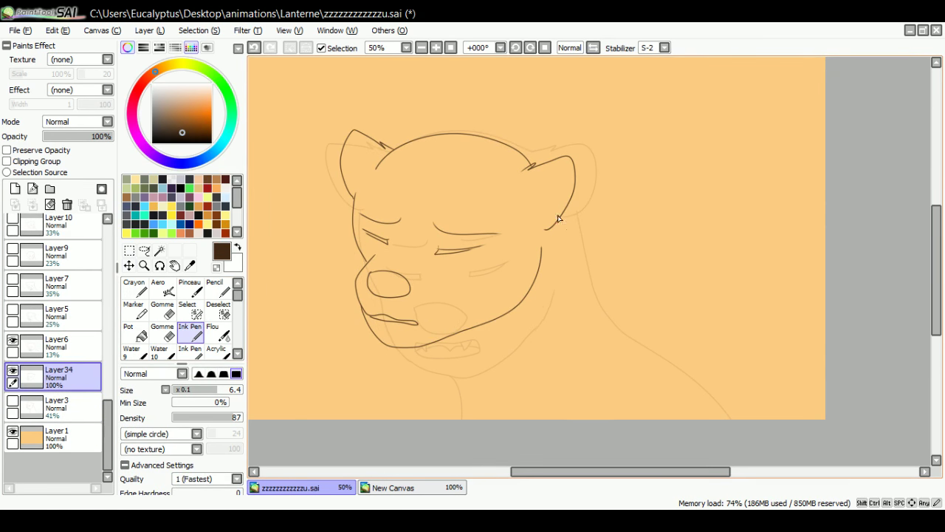
pyautogui.moveTo(559, 215)
pyautogui.mouseDown()
pyautogui.moveTo(591, 283)
pyautogui.moveTo(735, 424)
pyautogui.moveTo(727, 461)
pyautogui.mouseUp()
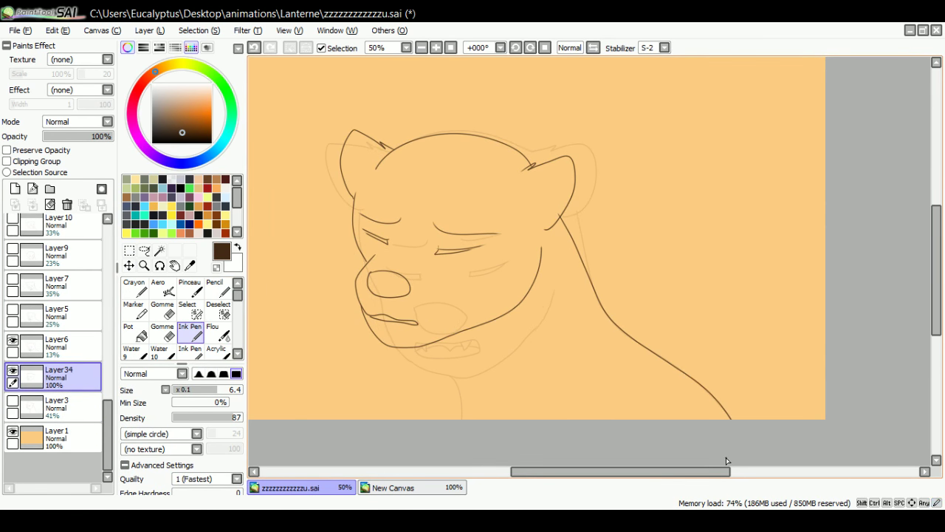
pyautogui.moveTo(432, 342); pyautogui.dragTo(469, 419)
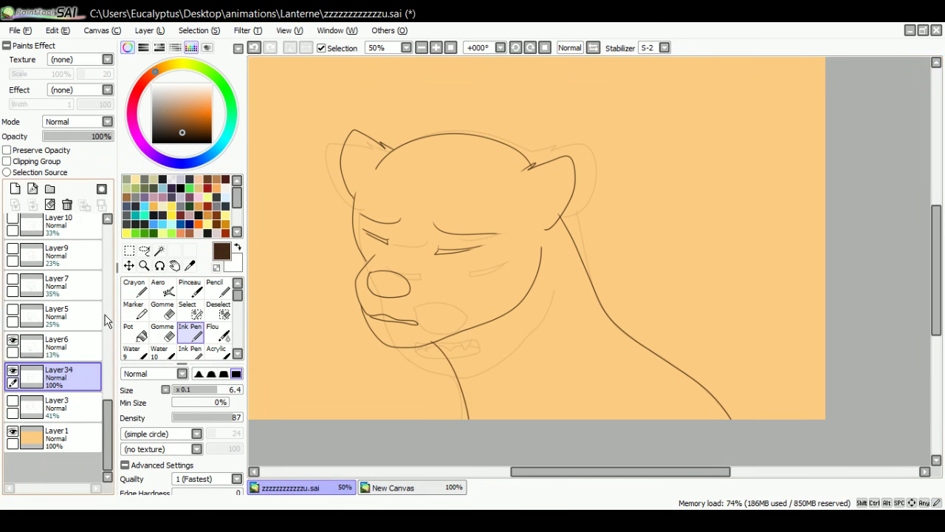
# Review the motion across Layer6, Layer34 and Layer3 by alternating which frames are visible.
pyautogui.click(21, 341)
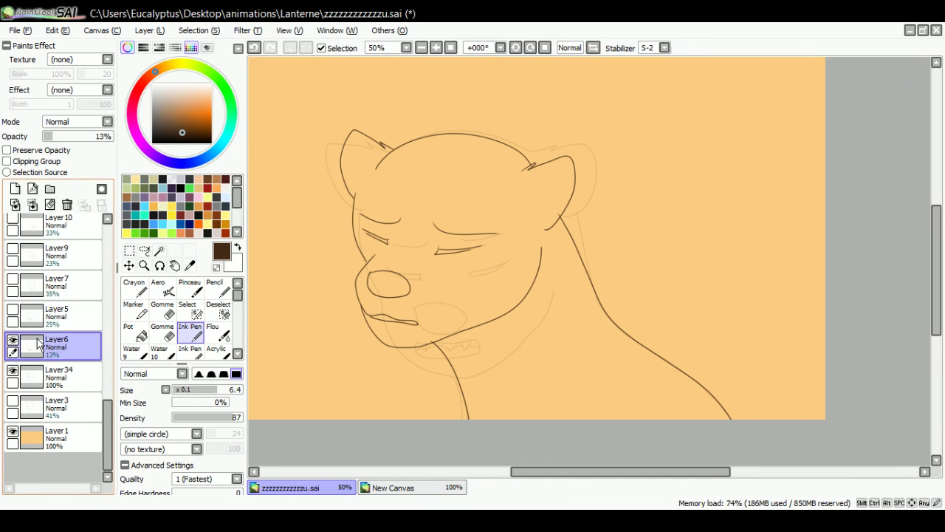
pyautogui.click(12, 370)
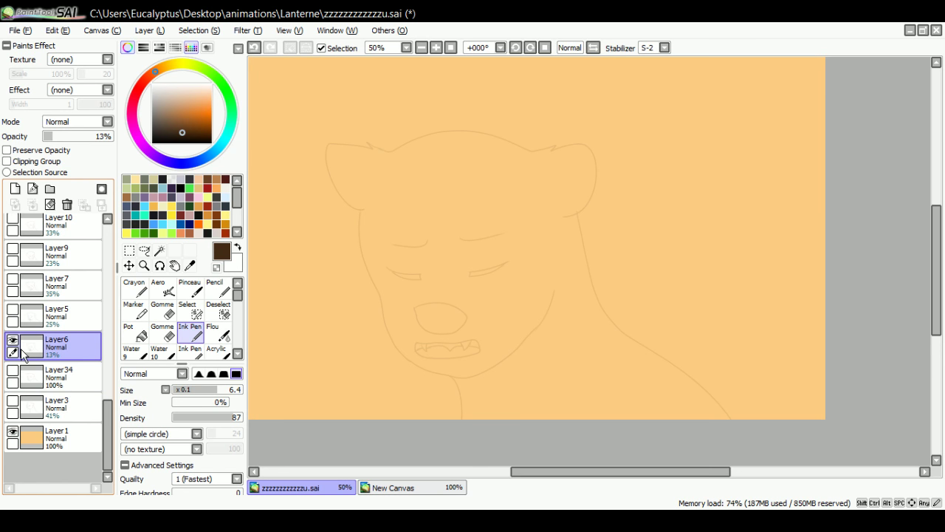
pyautogui.click(12, 370)
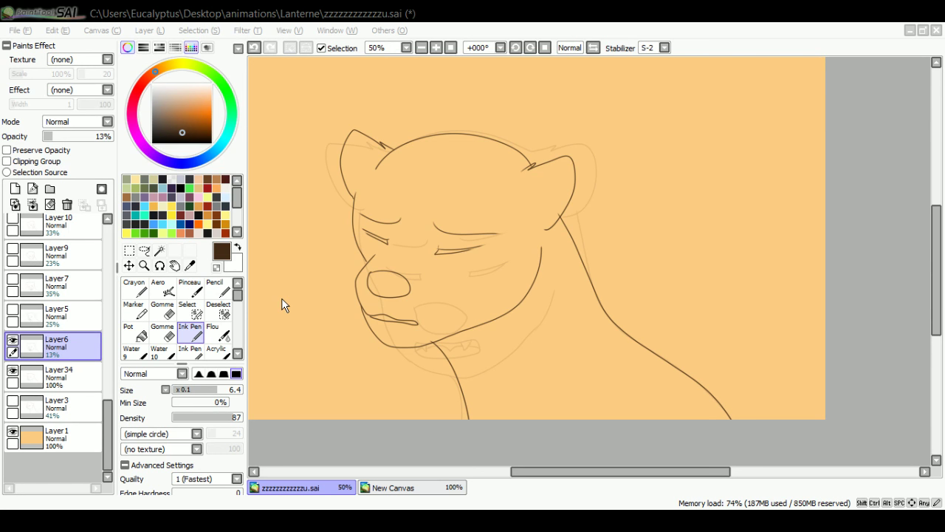
pyautogui.click(12, 339)
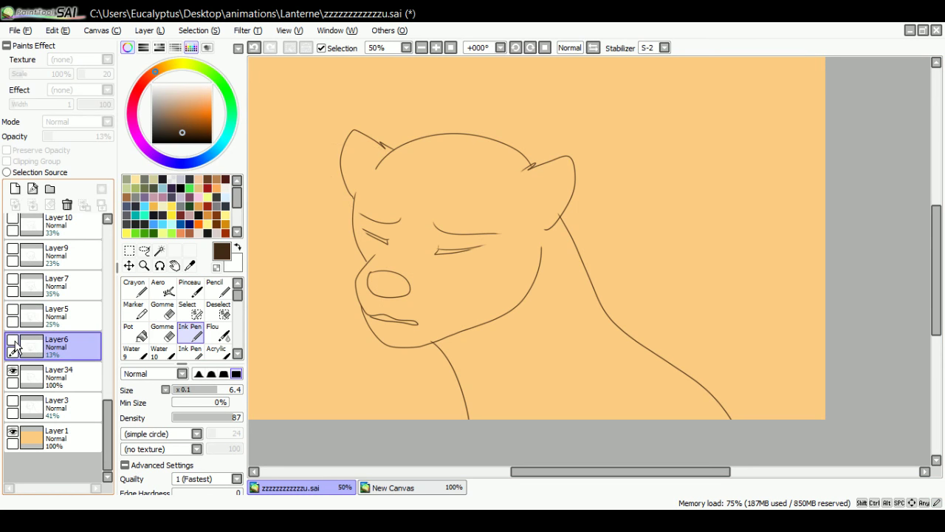
pyautogui.click(23, 374)
pyautogui.click(13, 401)
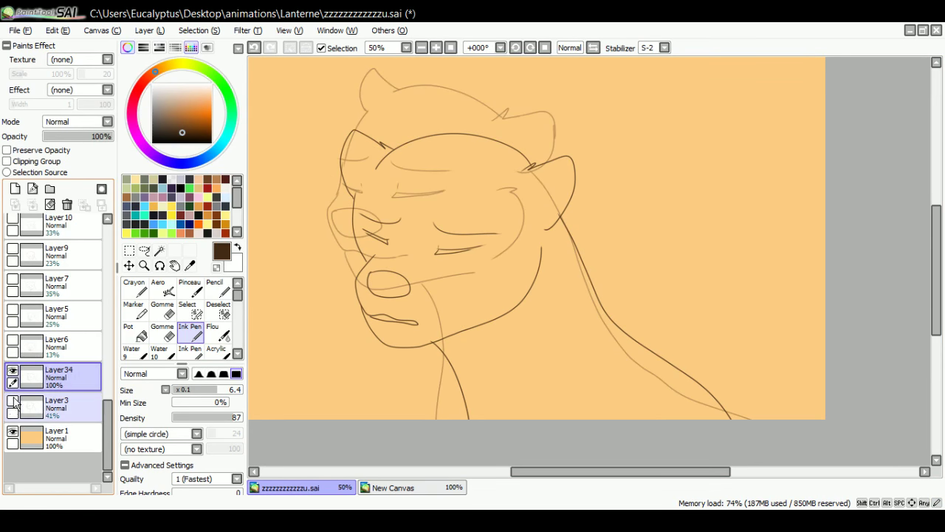
pyautogui.click(14, 401)
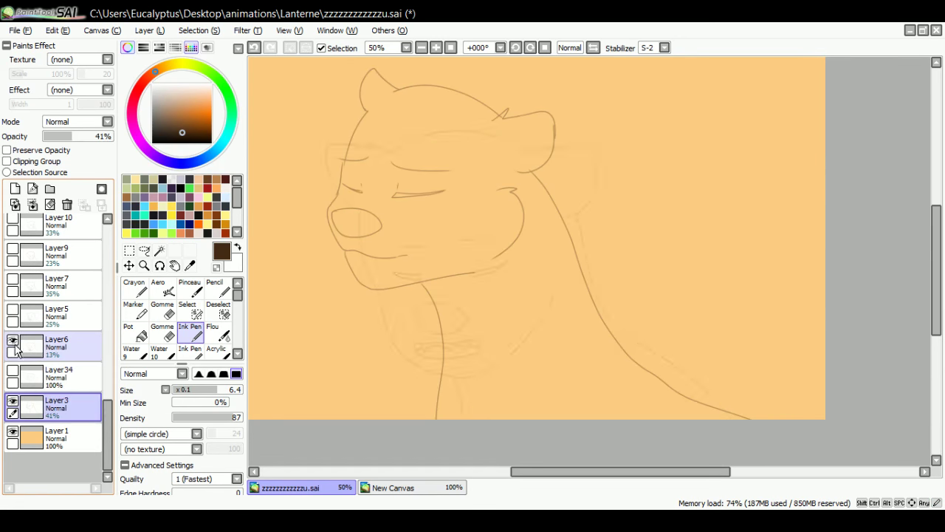
pyautogui.click(13, 342)
pyautogui.click(25, 378)
pyautogui.click(12, 372)
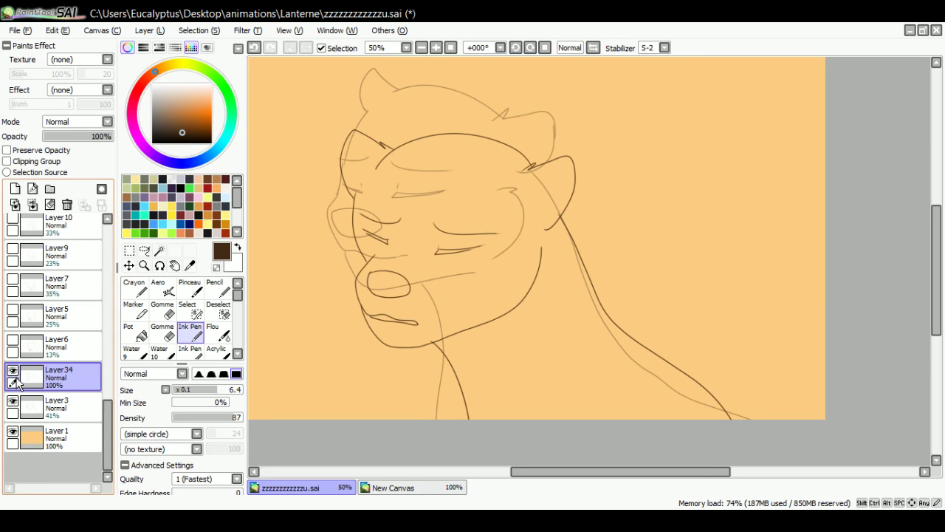
pyautogui.click(12, 401)
pyautogui.click(30, 344)
pyautogui.click(12, 340)
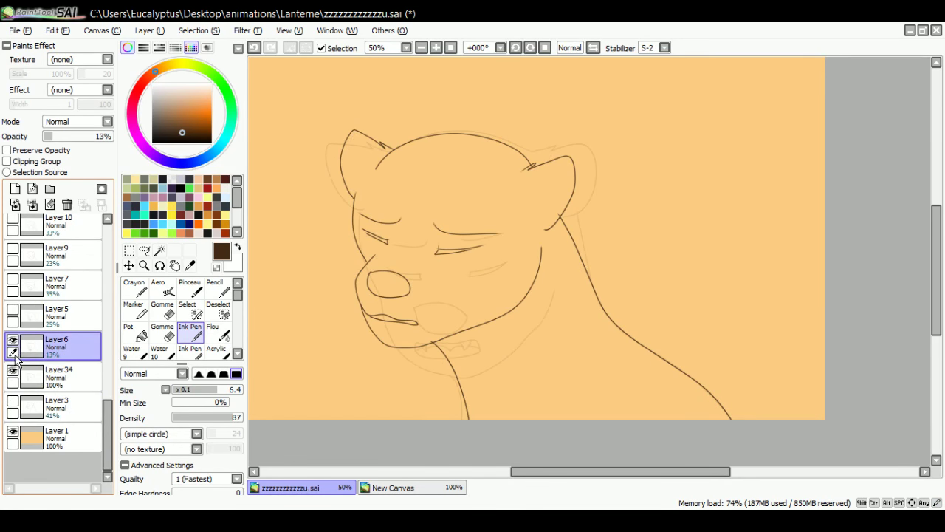
pyautogui.click(13, 370)
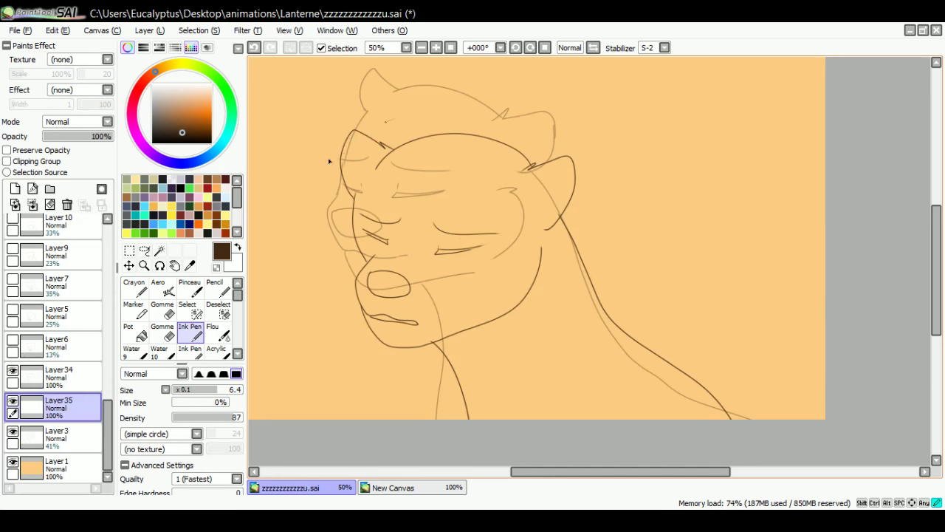
# Sketch a rough head circle and a curved face centre line on Layer35 as a guide for another in-between.
pyautogui.moveTo(330, 160)
pyautogui.mouseDown()
pyautogui.moveTo(433, 126)
pyautogui.moveTo(502, 190)
pyautogui.moveTo(490, 258)
pyautogui.moveTo(354, 144)
pyautogui.mouseUp()
pyautogui.moveTo(424, 132)
pyautogui.mouseDown()
pyautogui.moveTo(391, 172)
pyautogui.moveTo(360, 327)
pyautogui.mouseUp()
pyautogui.moveTo(424, 138)
pyautogui.mouseDown()
pyautogui.moveTo(404, 162)
pyautogui.moveTo(367, 263)
pyautogui.mouseUp()
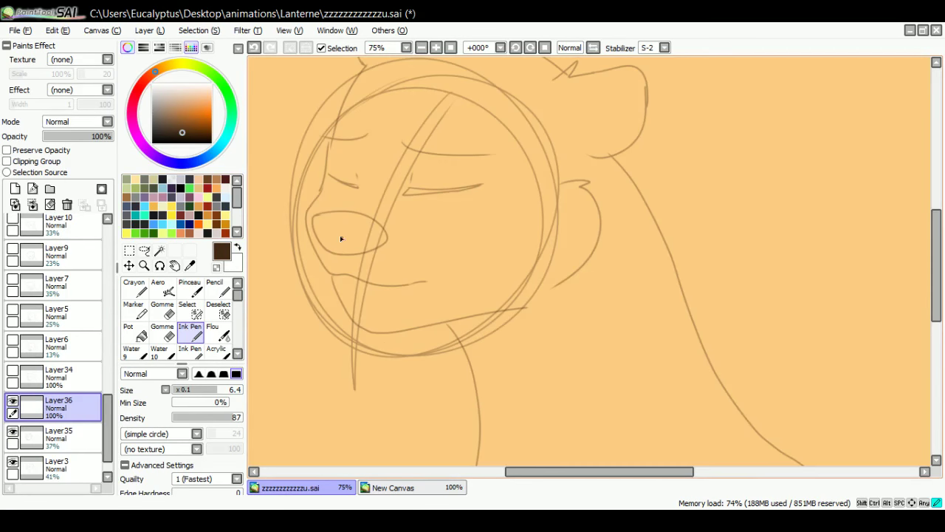
# Draw the nose, closed eyes and brows of the new in-between on Layer36, checking them against Layer34.
pyautogui.moveTo(340, 235)
pyautogui.mouseDown()
pyautogui.moveTo(378, 242)
pyautogui.moveTo(411, 272)
pyautogui.moveTo(401, 283)
pyautogui.moveTo(367, 284)
pyautogui.moveTo(340, 248)
pyautogui.mouseUp()
pyautogui.moveTo(448, 208); pyautogui.dragTo(524, 189)
pyautogui.moveTo(435, 155); pyautogui.dragTo(554, 152)
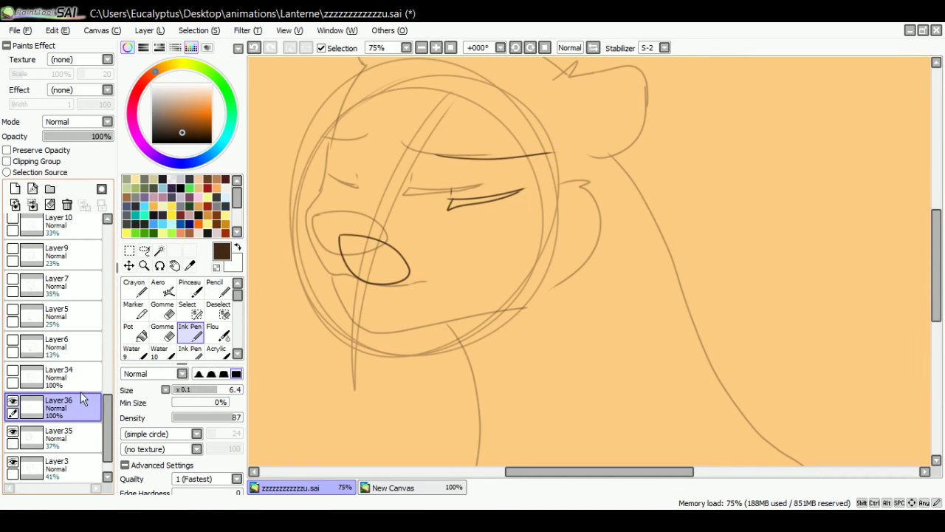
pyautogui.click(15, 370)
pyautogui.click(14, 369)
pyautogui.click(15, 370)
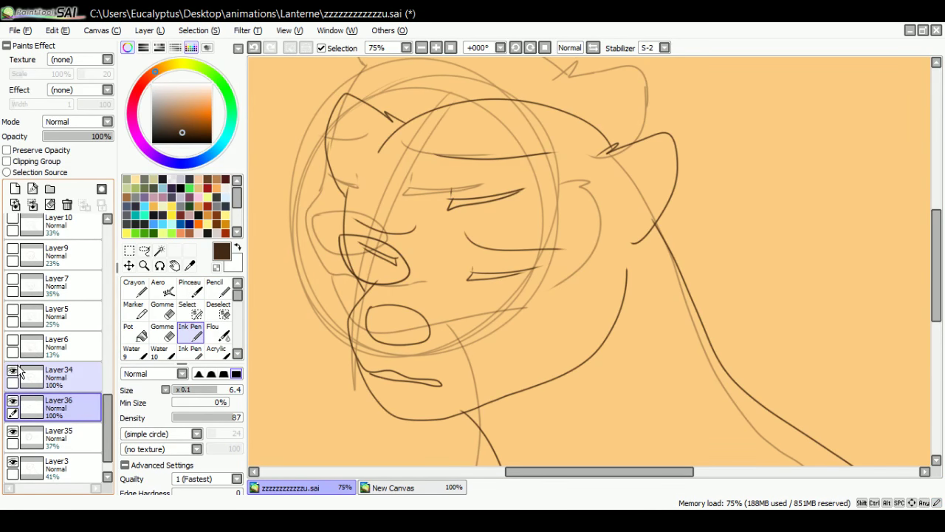
pyautogui.click(15, 370)
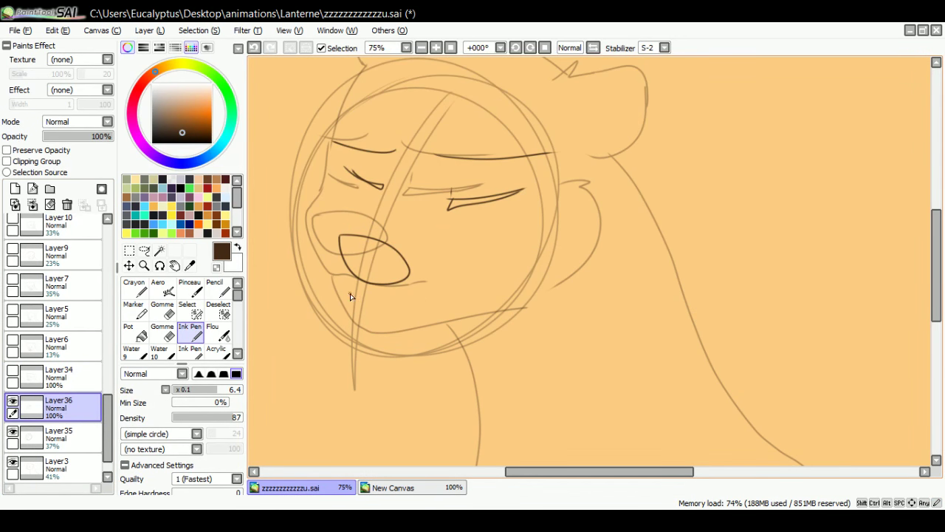
# Draw the mouth line, the far side of the face, the muzzle, jaw and cheek on Layer36.
pyautogui.moveTo(406, 312)
pyautogui.mouseDown()
pyautogui.moveTo(355, 293)
pyautogui.moveTo(330, 268)
pyautogui.mouseUp()
pyautogui.hotkey('ctrl', 'z')
pyautogui.moveTo(345, 92)
pyautogui.mouseDown()
pyautogui.moveTo(325, 279)
pyautogui.moveTo(355, 320)
pyautogui.moveTo(416, 342)
pyautogui.moveTo(508, 310)
pyautogui.mouseUp()
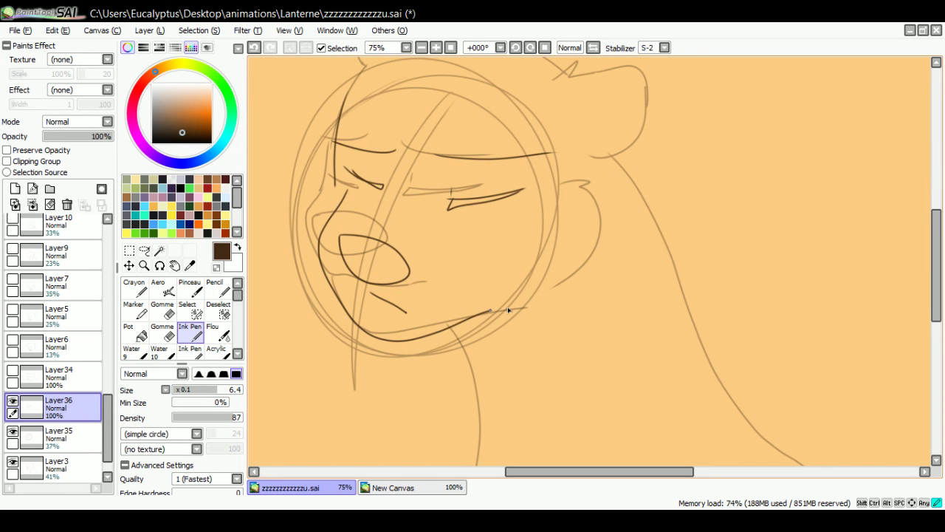
pyautogui.moveTo(494, 310)
pyautogui.mouseDown()
pyautogui.moveTo(518, 307)
pyautogui.moveTo(585, 265)
pyautogui.moveTo(595, 183)
pyautogui.mouseUp()
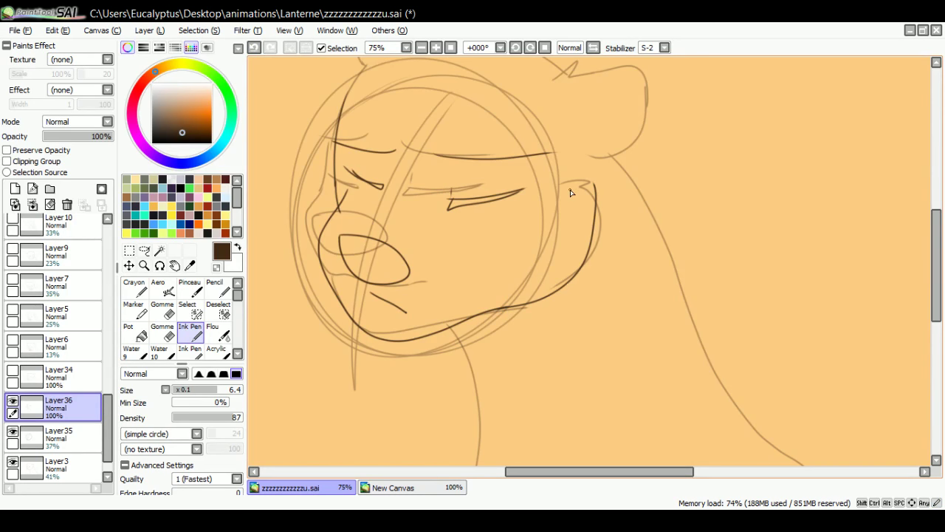
# Set the opacity of the Layer35 guide sketch to 10% and nudge the Layer36 drawing slightly down.
pyautogui.click(71, 437)
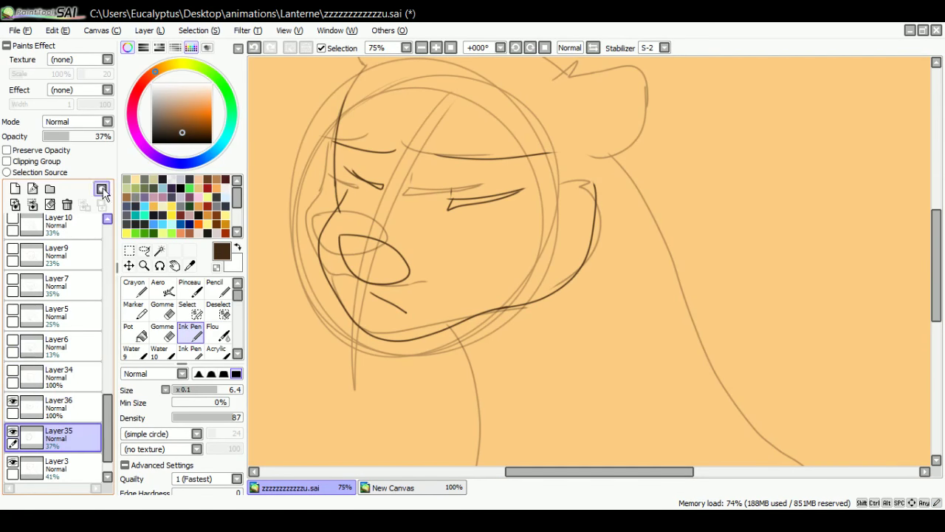
pyautogui.click(63, 138)
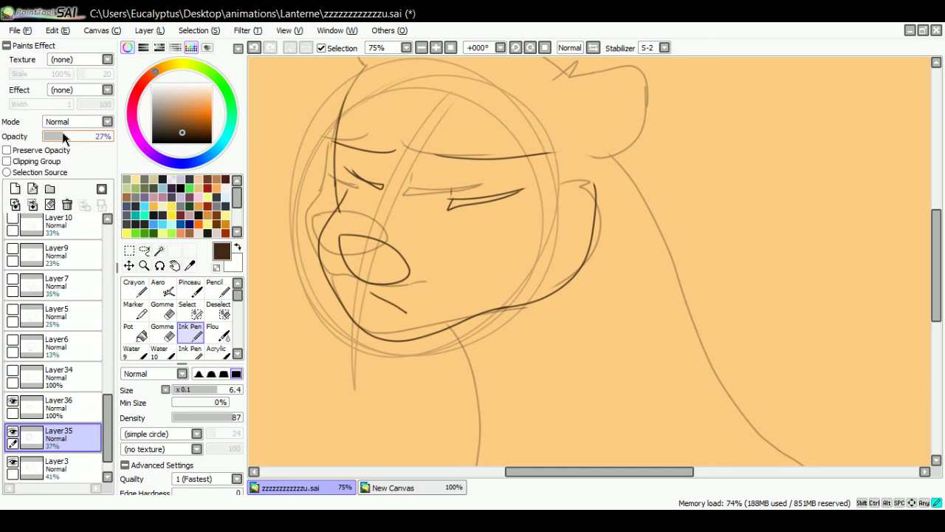
pyautogui.moveTo(62, 138); pyautogui.dragTo(49, 137)
pyautogui.click(70, 406)
pyautogui.click(129, 265)
pyautogui.scroll(4, 348, 312)
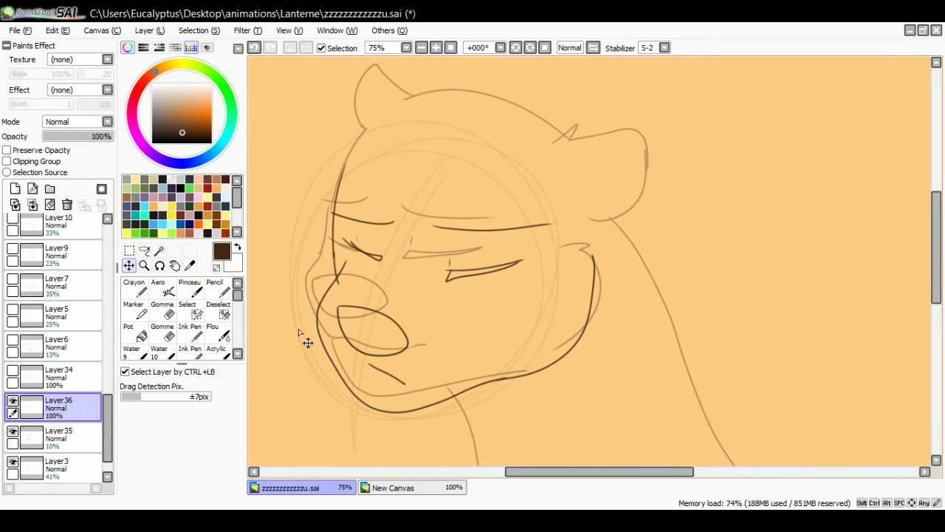
# Draw the near ear, the curved top of the head and the far ear on Layer36 with the Ink Pen.
pyautogui.click(194, 340)
pyautogui.moveTo(592, 260); pyautogui.dragTo(362, 127)
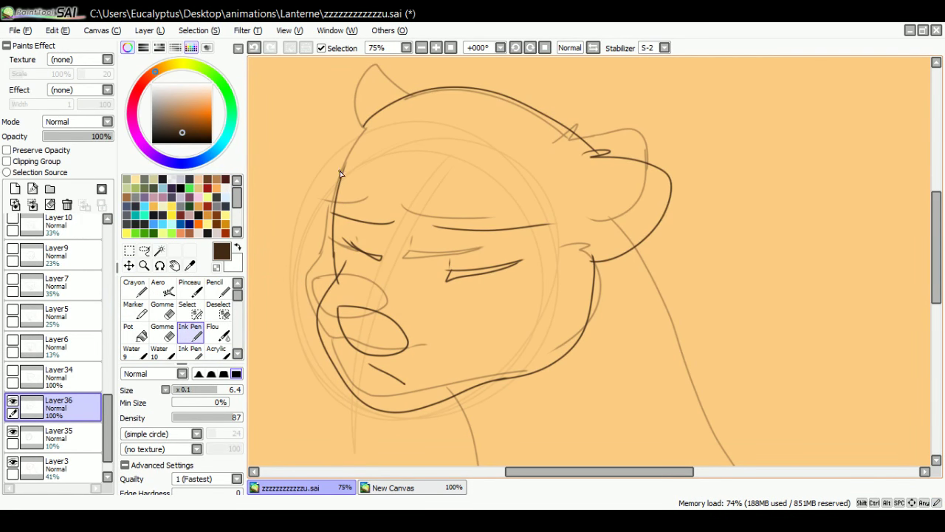
pyautogui.moveTo(340, 173)
pyautogui.mouseDown()
pyautogui.moveTo(339, 118)
pyautogui.moveTo(358, 90)
pyautogui.moveTo(391, 105)
pyautogui.mouseUp()
# Hide the drawings and delete the Layer35 guide sketch, keeping Layer3 as reference.
pyautogui.scroll(-1, 22, 425)
pyautogui.click(14, 430)
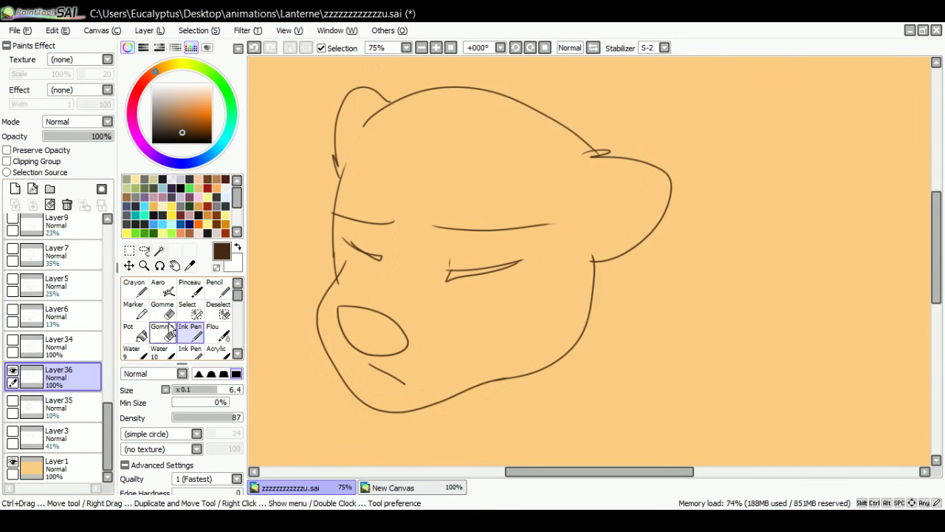
pyautogui.click(12, 370)
pyautogui.click(56, 405)
pyautogui.click(67, 205)
pyautogui.click(13, 401)
# Compare the Layer36 in-between with Layer3 by alternating their visibility.
pyautogui.click(29, 374)
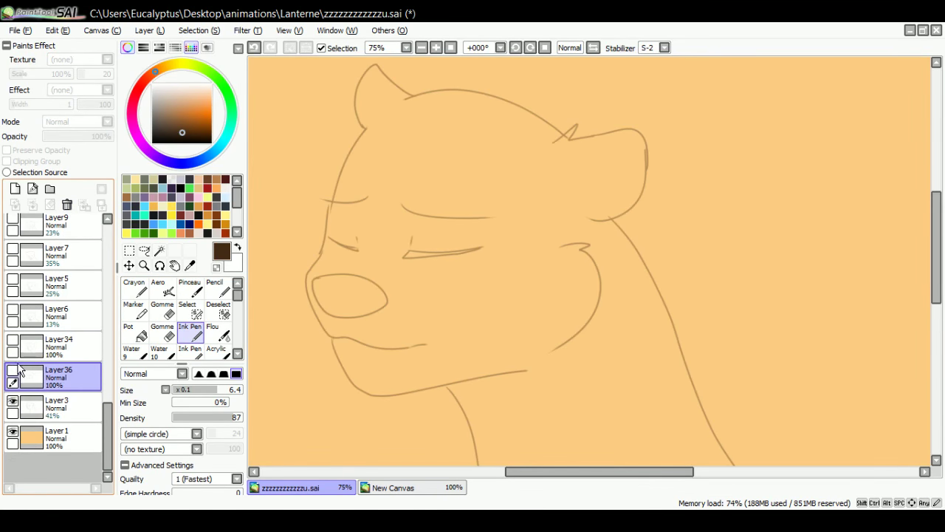
pyautogui.click(13, 370)
pyautogui.click(13, 401)
pyautogui.click(13, 401)
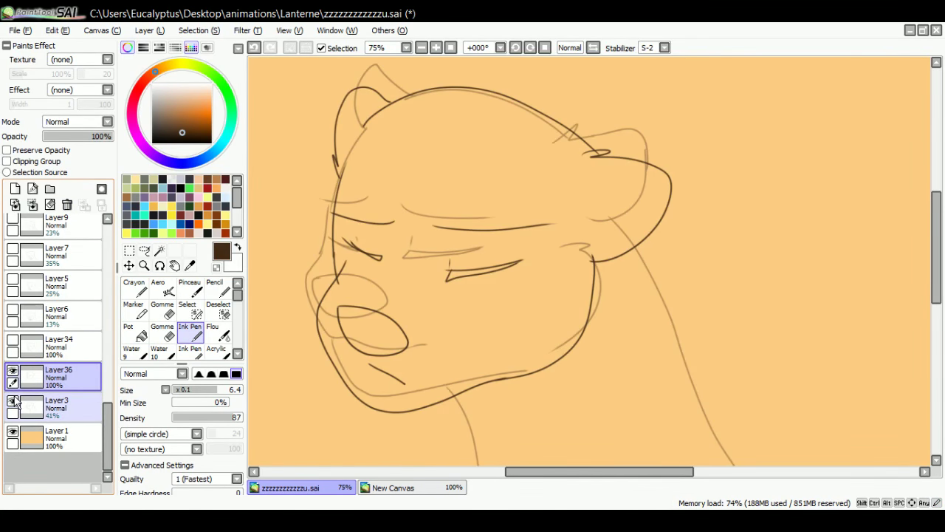
pyautogui.click(13, 401)
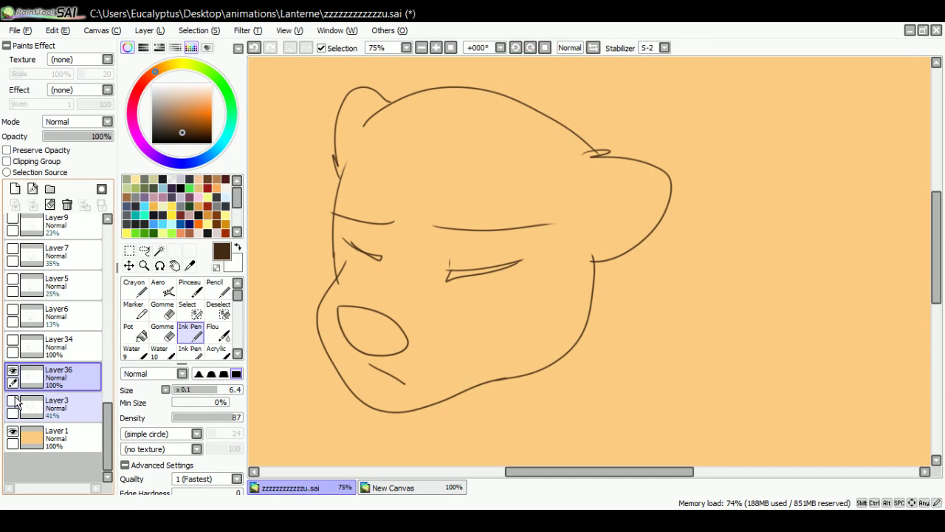
# Redraw the mouth line on Layer36 as a longer curve and check it against Layer3.
pyautogui.hotkey('ctrl', 'z')
pyautogui.moveTo(406, 384); pyautogui.dragTo(423, 386)
pyautogui.click(12, 401)
pyautogui.click(14, 401)
pyautogui.click(12, 401)
# Dim Layer34 to 59% opacity as reference and draw the neck's back and front lines on Layer36.
pyautogui.scroll(-2, 601, 239)
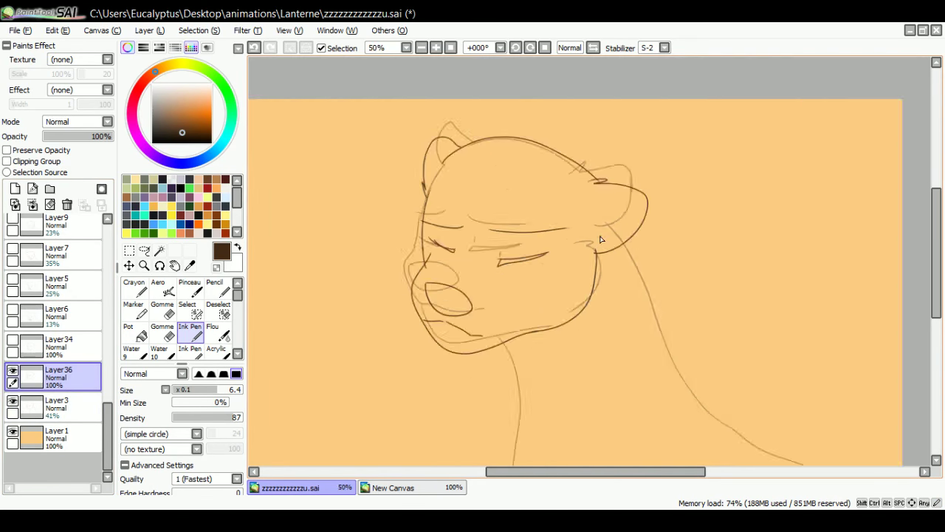
pyautogui.scroll(-1, 665, 276)
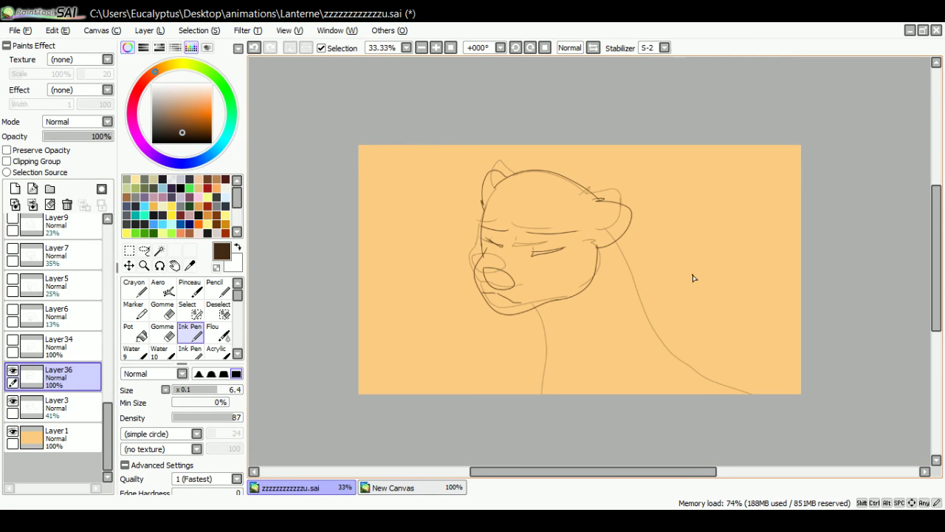
pyautogui.scroll(1, 692, 278)
pyautogui.click(13, 340)
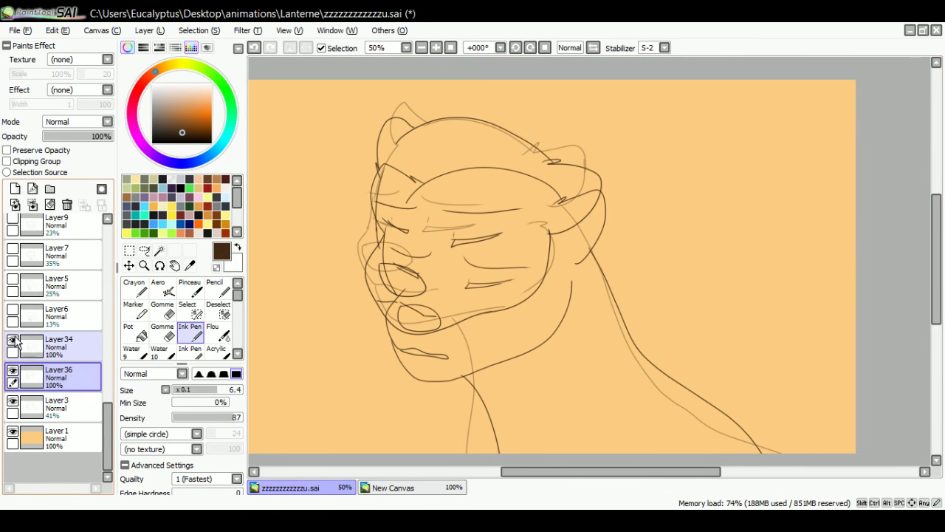
pyautogui.click(69, 341)
pyautogui.click(11, 342)
pyautogui.click(11, 342)
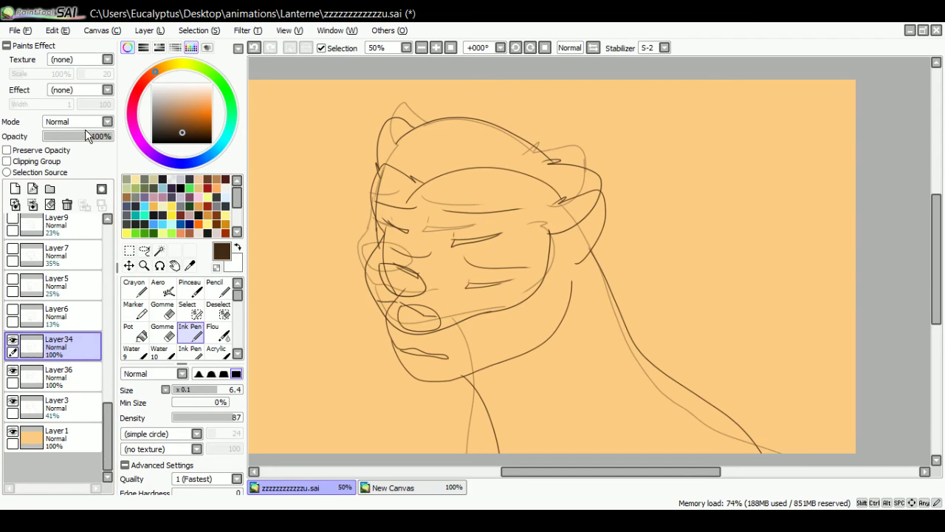
pyautogui.moveTo(87, 135); pyautogui.dragTo(85, 136)
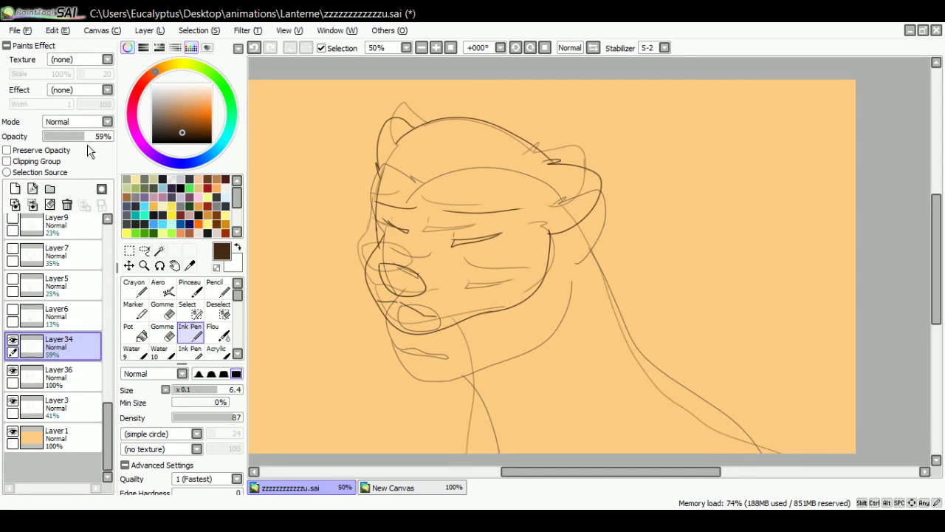
pyautogui.click(44, 377)
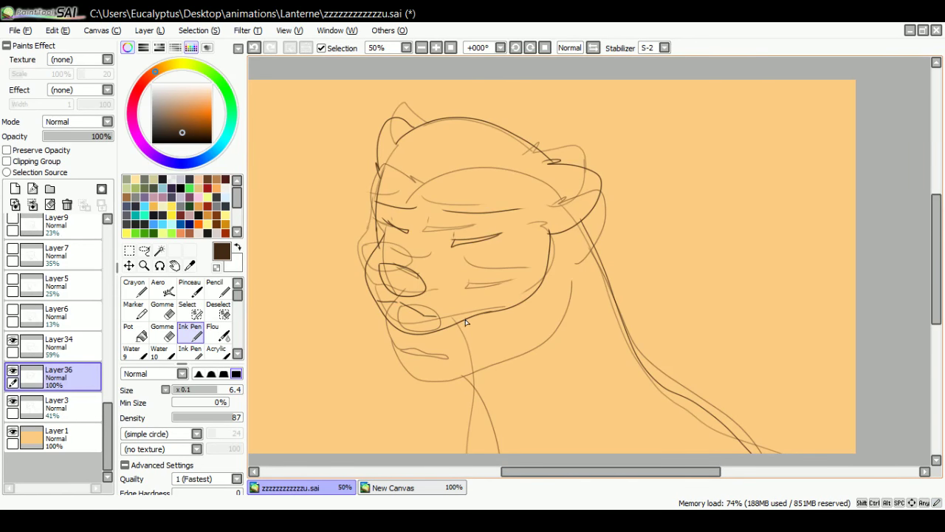
pyautogui.moveTo(467, 324); pyautogui.dragTo(480, 389)
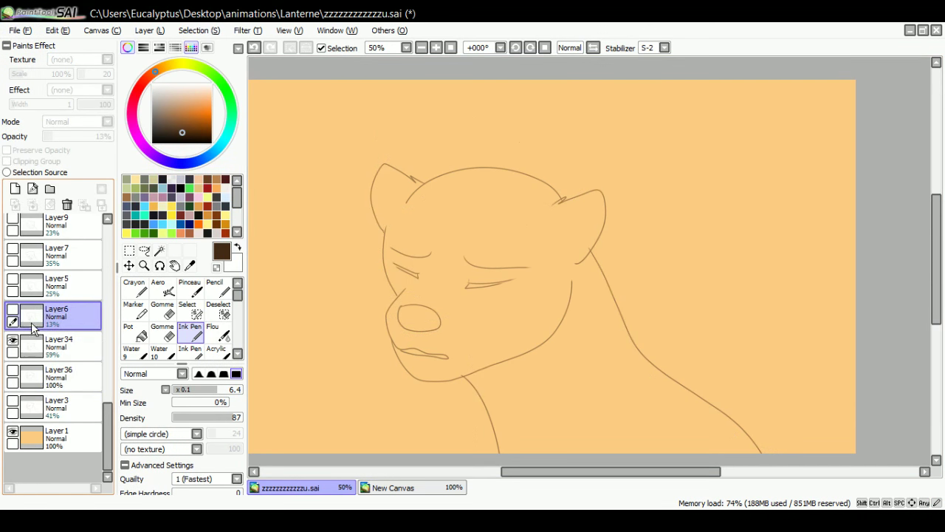
# Compare the head poses on Layer34, Layer6, Layer5, Layer36 and Layer3 by alternating their visibility.
pyautogui.click(14, 310)
pyautogui.click(13, 340)
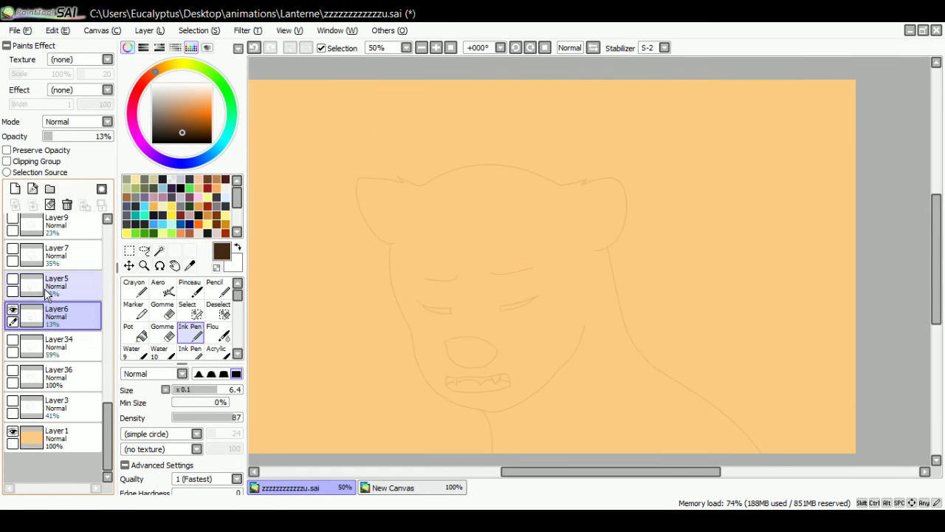
pyautogui.click(41, 290)
pyautogui.click(13, 280)
pyautogui.click(13, 310)
pyautogui.click(14, 280)
pyautogui.click(29, 377)
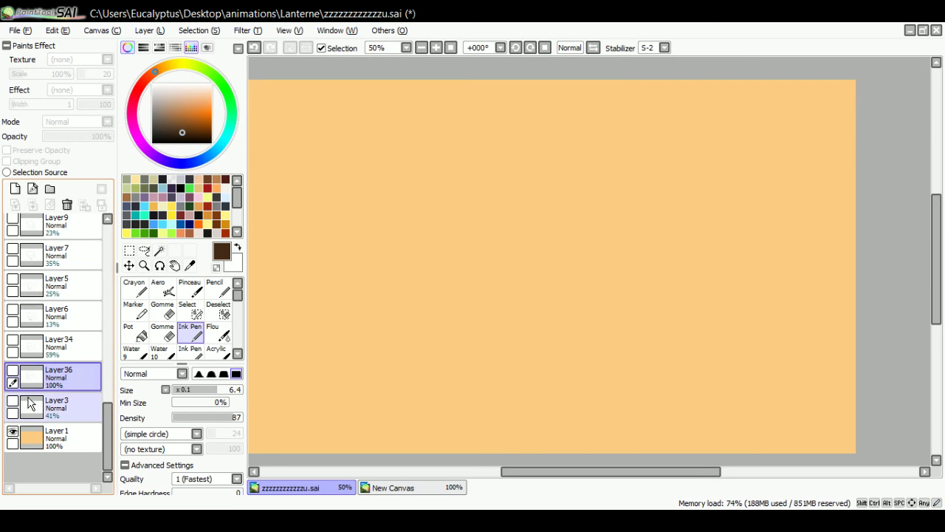
pyautogui.click(13, 400)
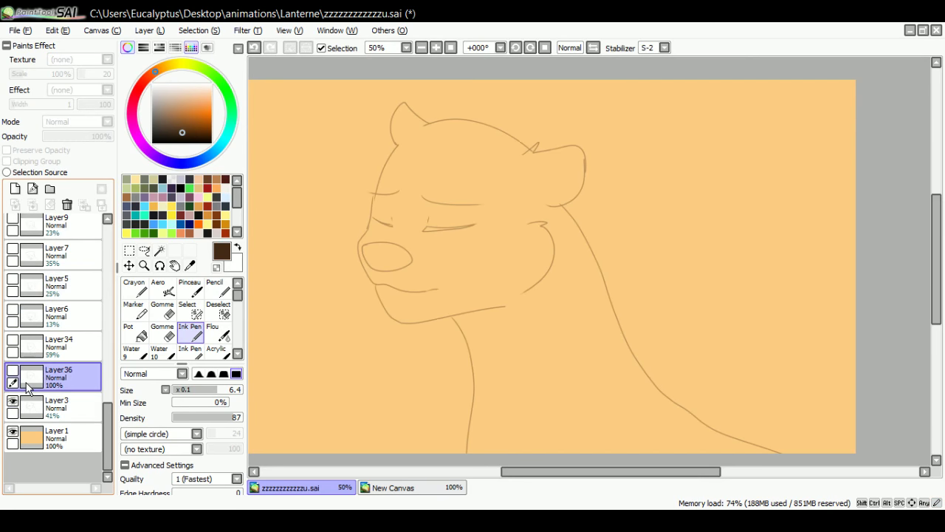
pyautogui.click(13, 401)
pyautogui.click(13, 370)
pyautogui.click(13, 370)
# Show Layer3 at 18% opacity as a faint reference and add a new layer directly beneath it.
pyautogui.click(26, 406)
pyautogui.click(13, 400)
pyautogui.moveTo(65, 138); pyautogui.dragTo(57, 143)
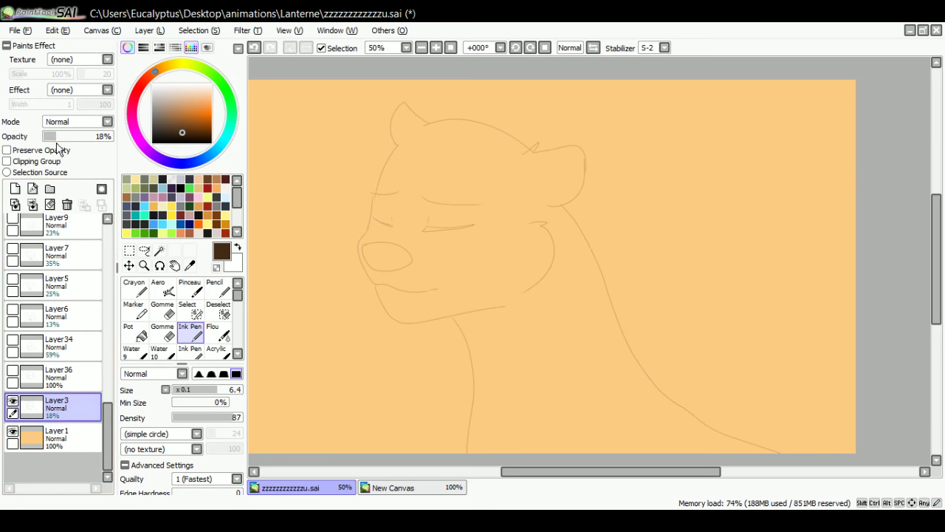
pyautogui.click(15, 189)
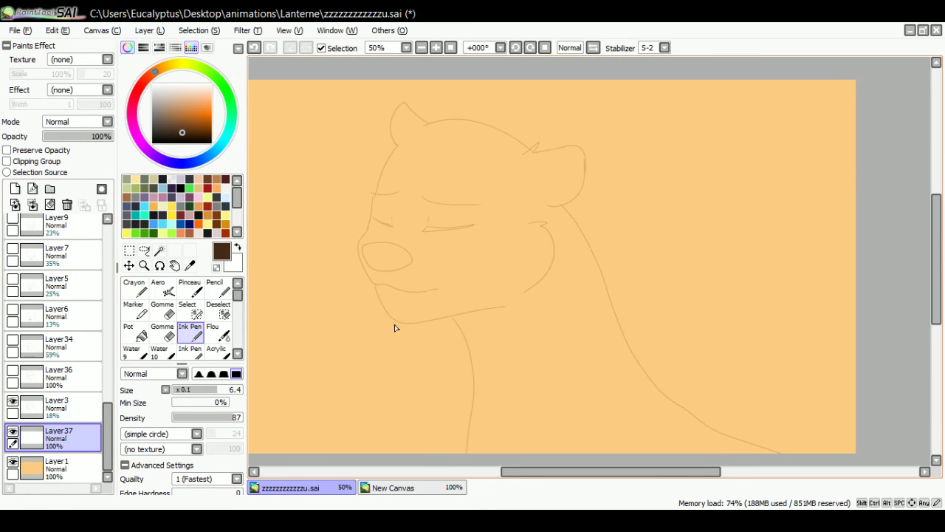
# Sketch large overlapping construction circles for the skull over Layer3's face on the new layer.
pyautogui.scroll(-2, 463, 196)
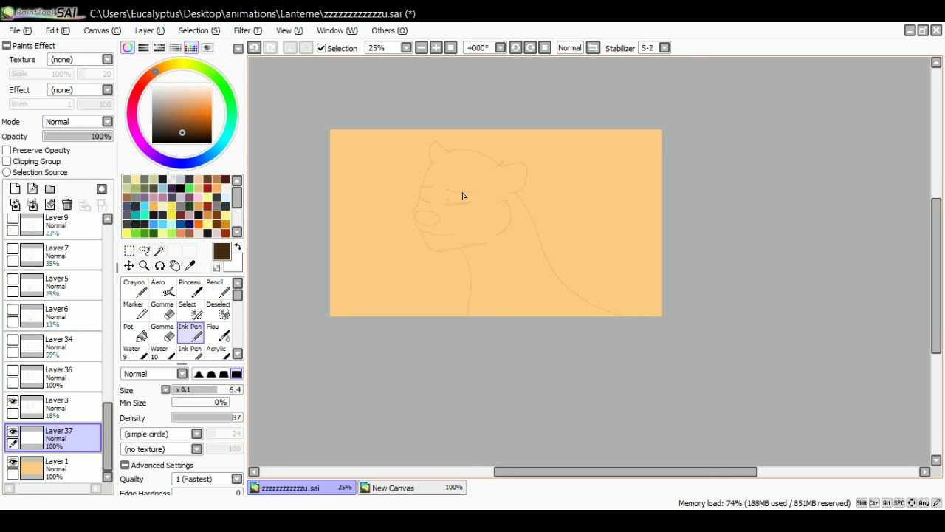
pyautogui.scroll(2, 429, 216)
pyautogui.moveTo(472, 84)
pyautogui.mouseDown()
pyautogui.moveTo(627, 320)
pyautogui.moveTo(462, 316)
pyautogui.mouseUp()
pyautogui.moveTo(448, 101); pyautogui.dragTo(524, 49)
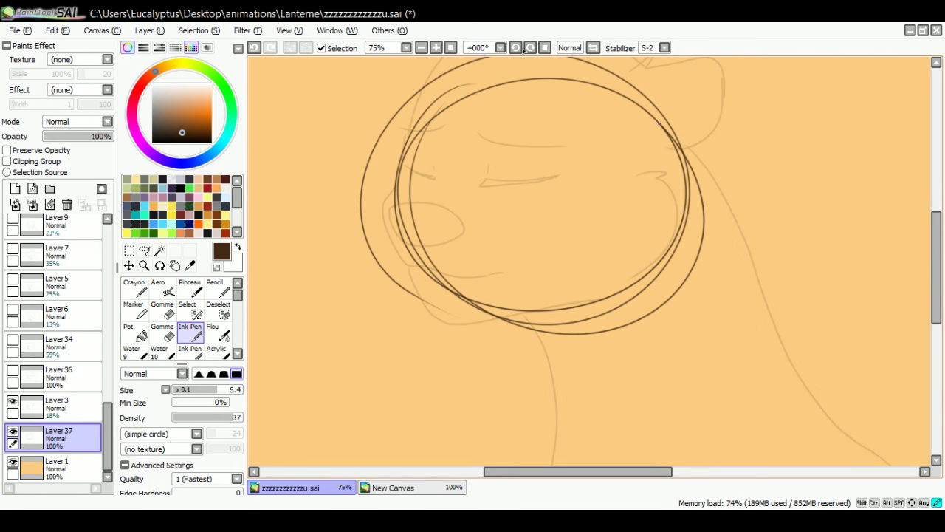
pyautogui.moveTo(659, 124); pyautogui.dragTo(436, 127)
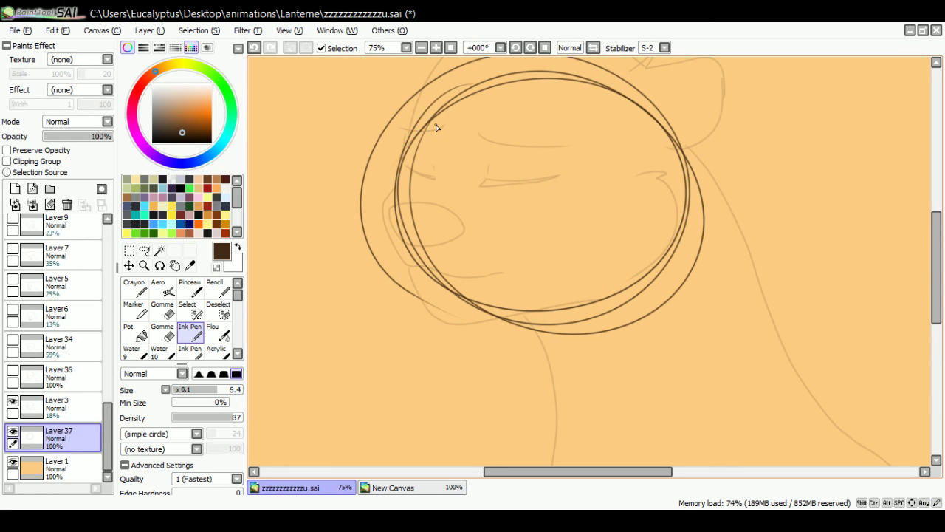
# Sketch a protruding side-view snout with nose, open mouth and lower jaw running back to the skull circle.
pyautogui.moveTo(413, 104); pyautogui.dragTo(350, 296)
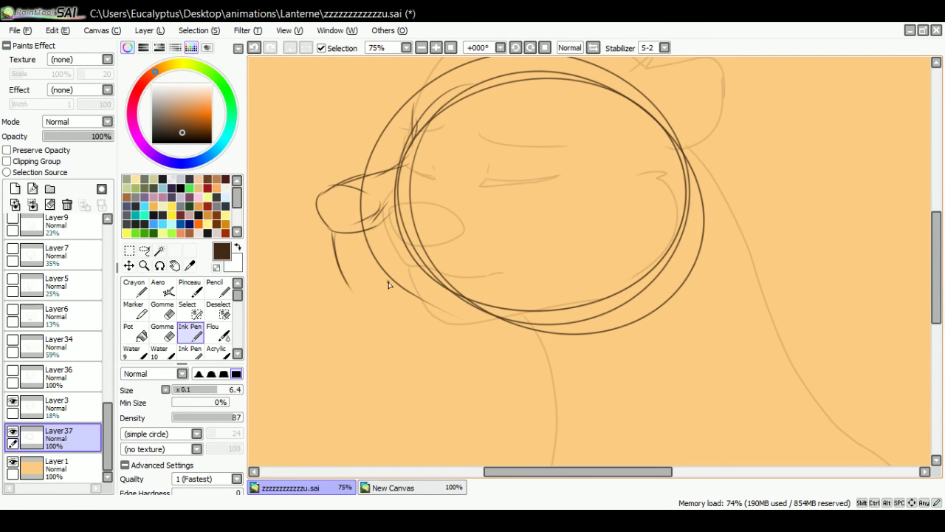
pyautogui.moveTo(336, 235); pyautogui.dragTo(353, 280)
pyautogui.moveTo(370, 283)
pyautogui.mouseDown()
pyautogui.moveTo(446, 278)
pyautogui.moveTo(465, 320)
pyautogui.moveTo(459, 334)
pyautogui.mouseUp()
pyautogui.moveTo(452, 336); pyautogui.dragTo(412, 349)
pyautogui.moveTo(406, 358); pyautogui.dragTo(436, 397)
pyautogui.moveTo(446, 401); pyautogui.dragTo(524, 372)
pyautogui.moveTo(473, 387); pyautogui.dragTo(552, 357)
pyautogui.moveTo(515, 364)
pyautogui.mouseDown()
pyautogui.moveTo(620, 341)
pyautogui.moveTo(698, 277)
pyautogui.moveTo(614, 336)
pyautogui.mouseUp()
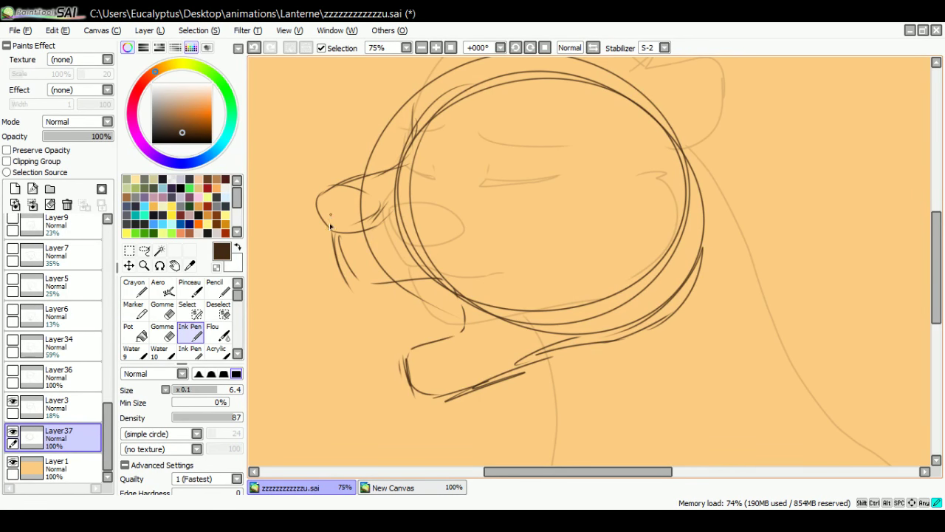
# Refine the rough mouth with a fang and inner corner curves, and sketch the closed eye and brow line.
pyautogui.moveTo(330, 226)
pyautogui.mouseDown()
pyautogui.moveTo(373, 177)
pyautogui.moveTo(338, 178)
pyautogui.moveTo(384, 233)
pyautogui.mouseUp()
pyautogui.click(256, 48)
pyautogui.moveTo(346, 261); pyautogui.dragTo(394, 300)
pyautogui.moveTo(460, 323); pyautogui.dragTo(412, 348)
pyautogui.moveTo(416, 291)
pyautogui.mouseDown()
pyautogui.moveTo(429, 335)
pyautogui.moveTo(425, 289)
pyautogui.moveTo(409, 348)
pyautogui.moveTo(429, 351)
pyautogui.moveTo(431, 336)
pyautogui.moveTo(407, 380)
pyautogui.mouseUp()
pyautogui.moveTo(398, 358); pyautogui.dragTo(412, 375)
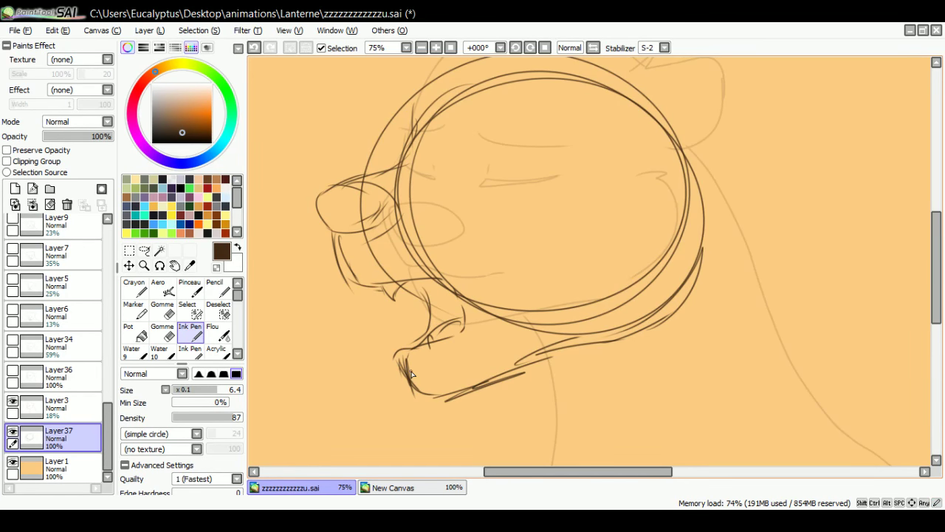
pyautogui.moveTo(561, 148); pyautogui.dragTo(474, 173)
pyautogui.moveTo(450, 115); pyautogui.dragTo(604, 103)
# Scale the rough head sketch down and reposition it to fit the head on Layer3.
pyautogui.click(129, 250)
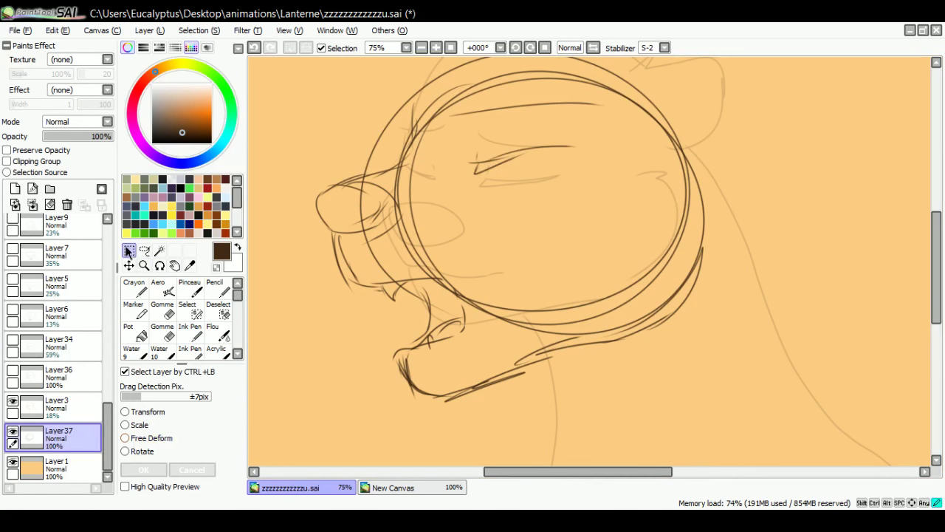
pyautogui.click(127, 426)
pyautogui.moveTo(701, 402)
pyautogui.mouseDown()
pyautogui.moveTo(642, 334)
pyautogui.moveTo(662, 350)
pyautogui.mouseUp()
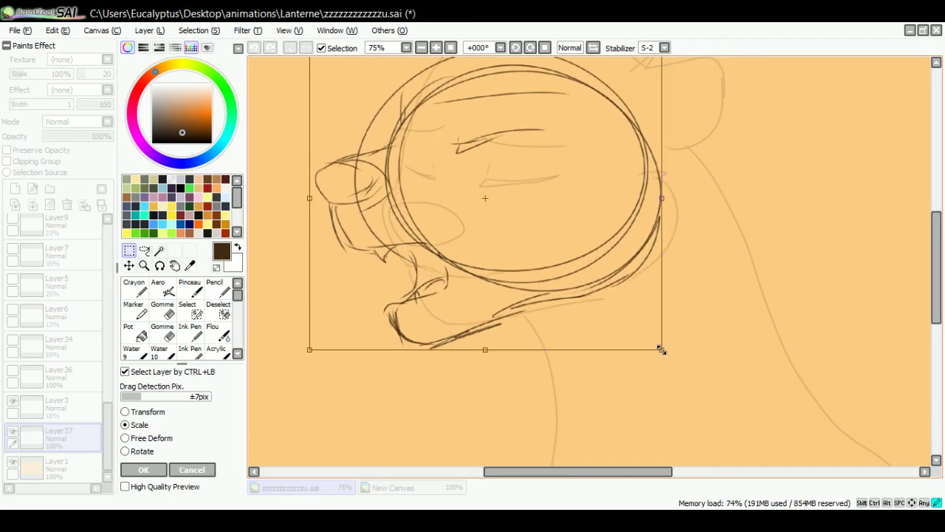
pyautogui.press('Return')
pyautogui.scroll(-2, 451, 177)
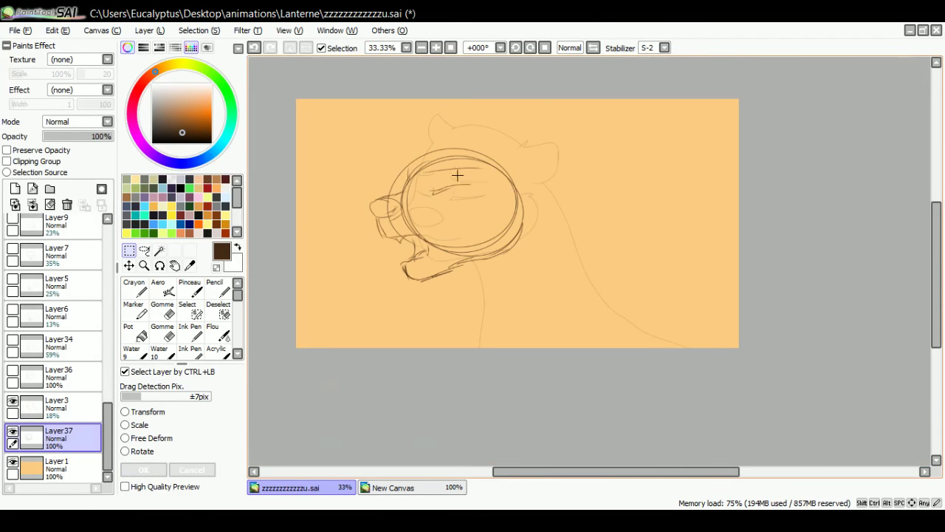
pyautogui.scroll(1, 450, 174)
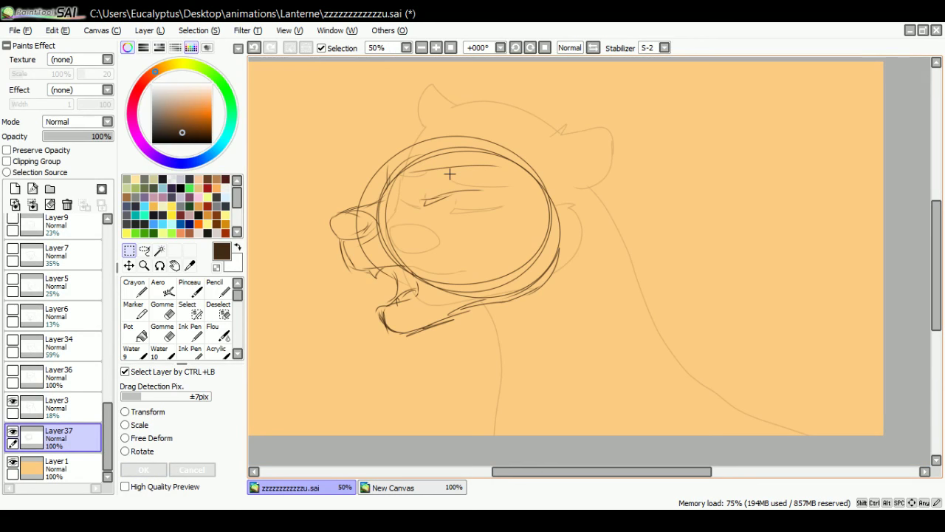
pyautogui.hotkey('ctrl', 't')
pyautogui.moveTo(560, 136); pyautogui.dragTo(531, 159)
pyautogui.moveTo(491, 212); pyautogui.dragTo(501, 207)
pyautogui.click(144, 470)
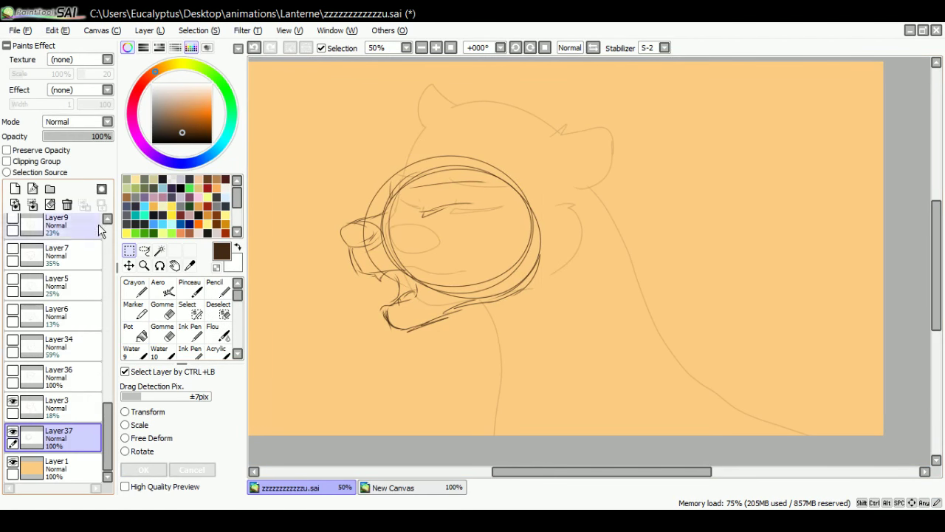
# Set the rough sketch layer to 29% opacity, add a new layer above it and hide Layer3.
pyautogui.click(79, 136)
pyautogui.moveTo(79, 136); pyautogui.dragTo(63, 136)
pyautogui.click(15, 188)
pyautogui.click(13, 401)
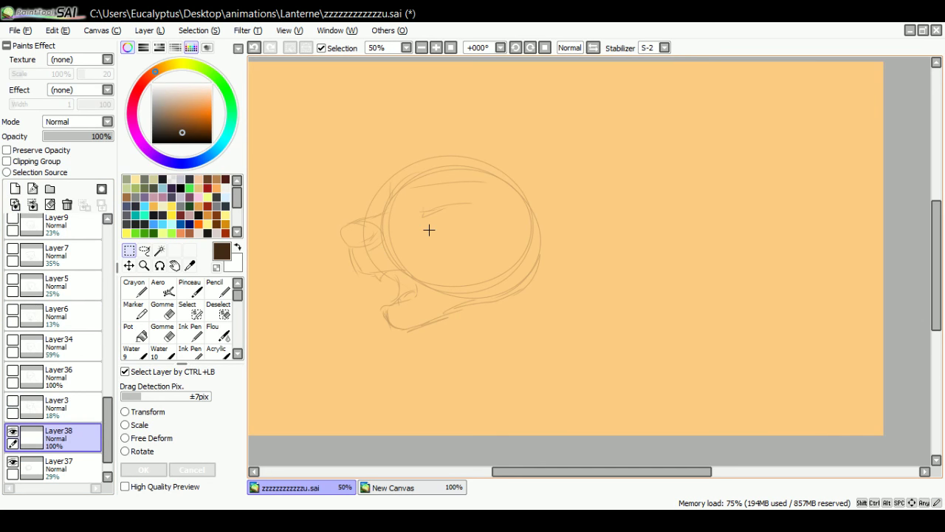
# Ink the nose as a clean oval on Layer38 over the rough sketch.
pyautogui.moveTo(324, 219)
pyautogui.mouseDown()
pyautogui.moveTo(318, 253)
pyautogui.moveTo(349, 259)
pyautogui.moveTo(366, 241)
pyautogui.moveTo(354, 221)
pyautogui.moveTo(324, 220)
pyautogui.moveTo(337, 214)
pyautogui.moveTo(367, 230)
pyautogui.moveTo(325, 253)
pyautogui.mouseUp()
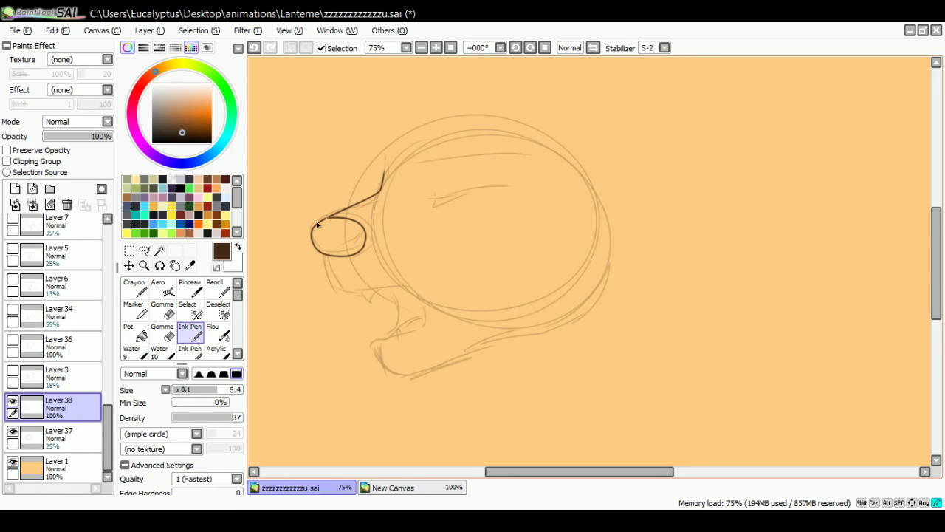
pyautogui.click(253, 47)
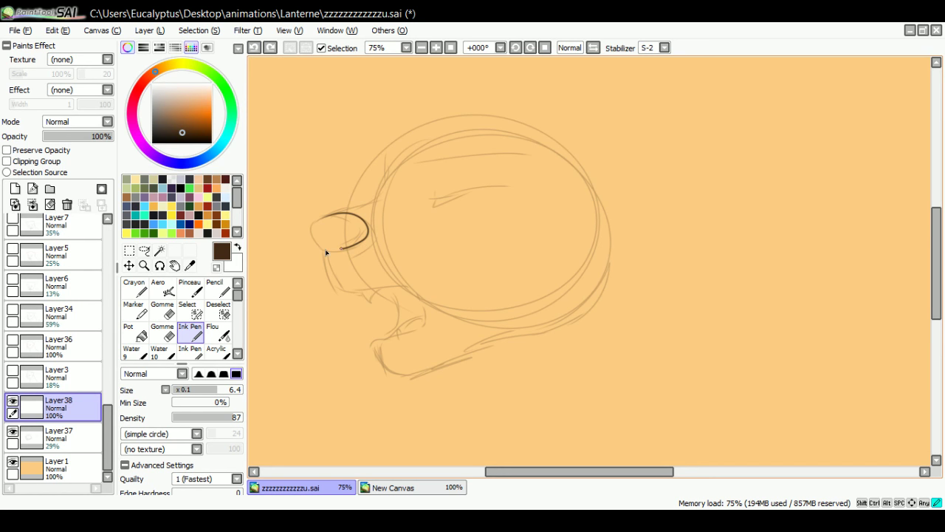
pyautogui.moveTo(326, 253); pyautogui.dragTo(323, 218)
pyautogui.moveTo(333, 252); pyautogui.dragTo(347, 281)
pyautogui.click(254, 47)
pyautogui.moveTo(323, 248); pyautogui.dragTo(322, 248)
# Ink the open mouth with its fang and lower jaw line, plus the closed eye and brow, on Layer38.
pyautogui.moveTo(323, 251)
pyautogui.mouseDown()
pyautogui.moveTo(423, 319)
pyautogui.moveTo(384, 338)
pyautogui.mouseUp()
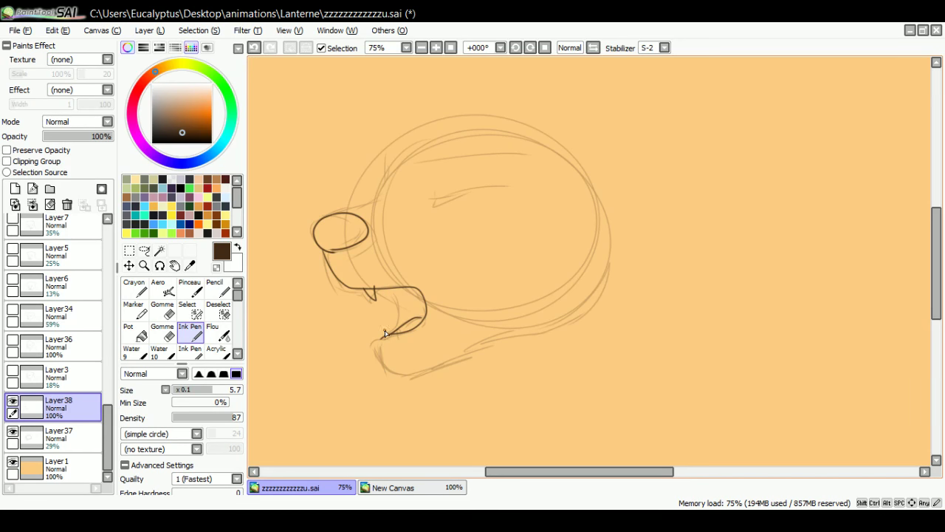
pyautogui.moveTo(384, 293)
pyautogui.mouseDown()
pyautogui.moveTo(399, 317)
pyautogui.moveTo(379, 352)
pyautogui.moveTo(393, 375)
pyautogui.mouseUp()
pyautogui.moveTo(381, 353); pyautogui.dragTo(604, 292)
pyautogui.moveTo(426, 192); pyautogui.dragTo(495, 182)
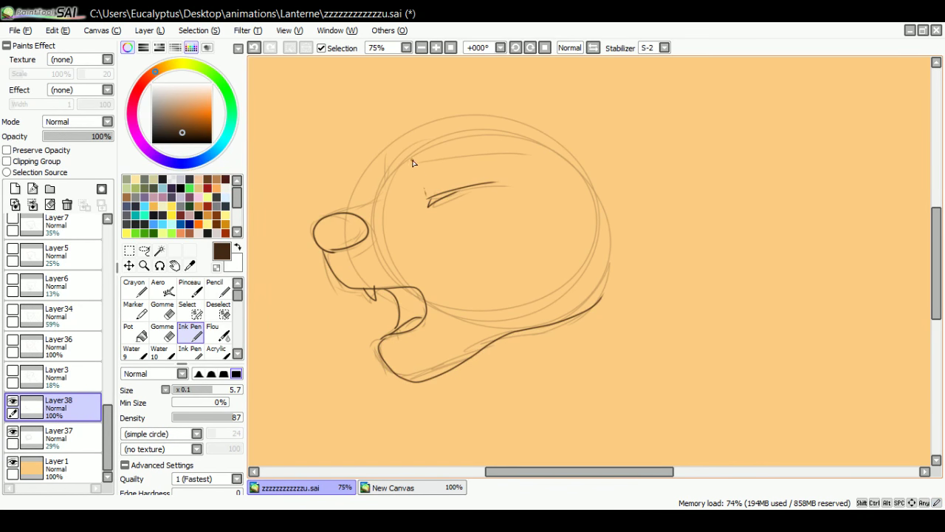
pyautogui.moveTo(407, 161); pyautogui.dragTo(518, 152)
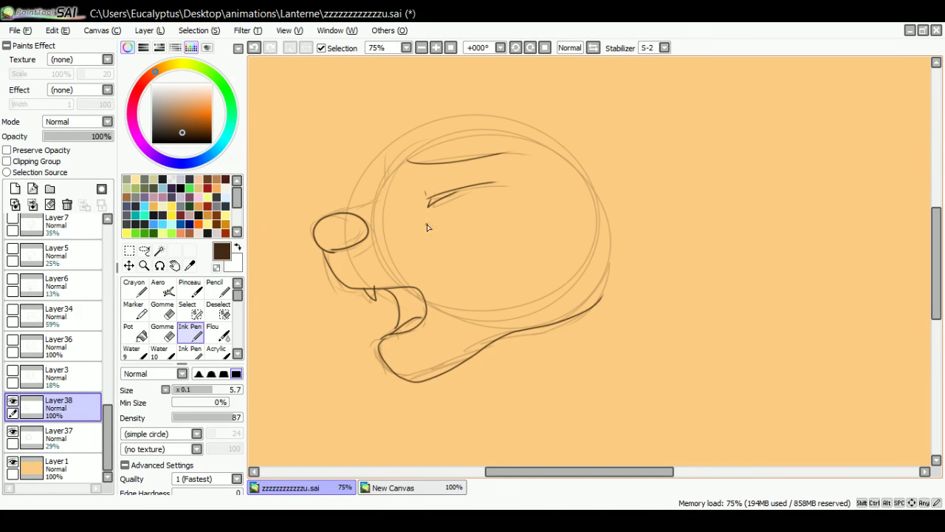
# Ink the back cheek curve on Layer38 against Layer3 and redraw Layer3's cheek curve closer to the face.
pyautogui.click(12, 371)
pyautogui.click(62, 436)
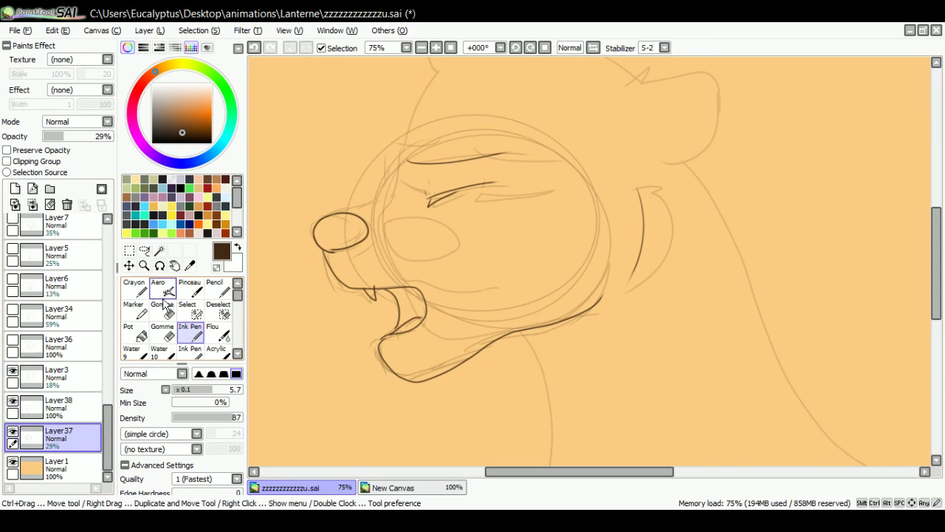
pyautogui.click(162, 309)
pyautogui.click(45, 407)
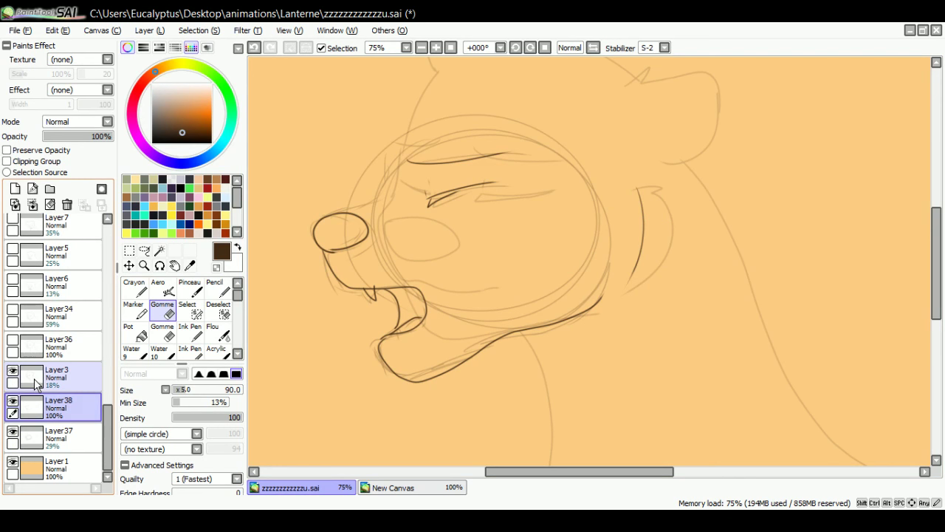
pyautogui.click(34, 383)
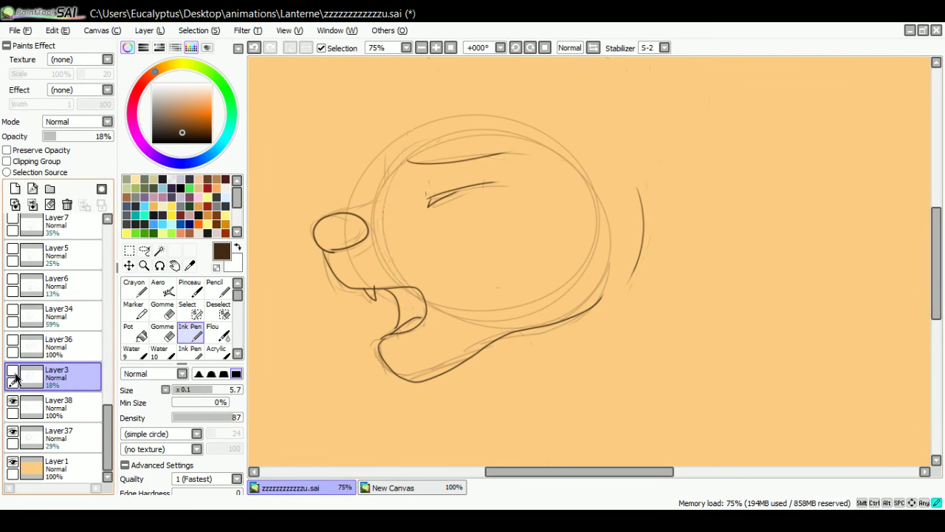
pyautogui.click(35, 408)
pyautogui.click(12, 401)
pyautogui.click(12, 401)
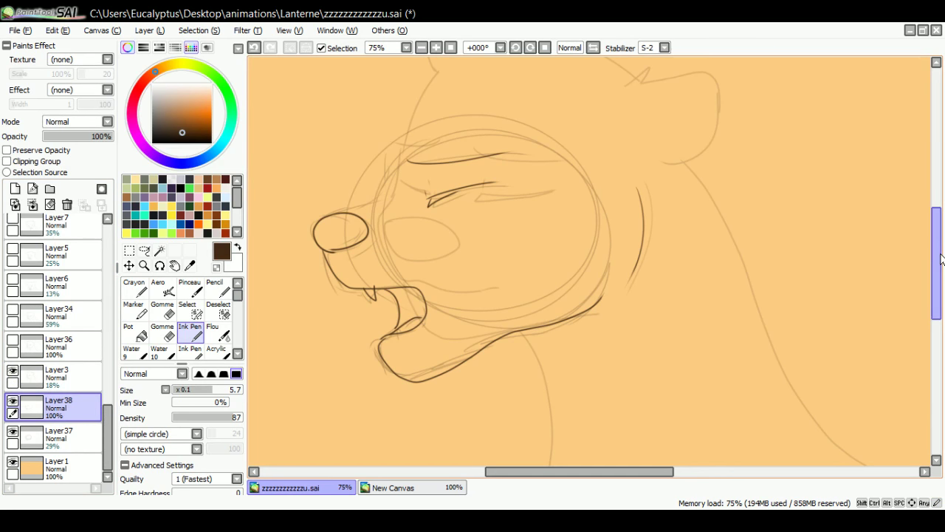
# Ink the line from forehead down to the snout and redraw the nose as a larger oval on Layer38.
pyautogui.moveTo(936, 258); pyautogui.dragTo(937, 246)
pyautogui.moveTo(405, 191)
pyautogui.mouseDown()
pyautogui.moveTo(396, 233)
pyautogui.moveTo(322, 257)
pyautogui.mouseUp()
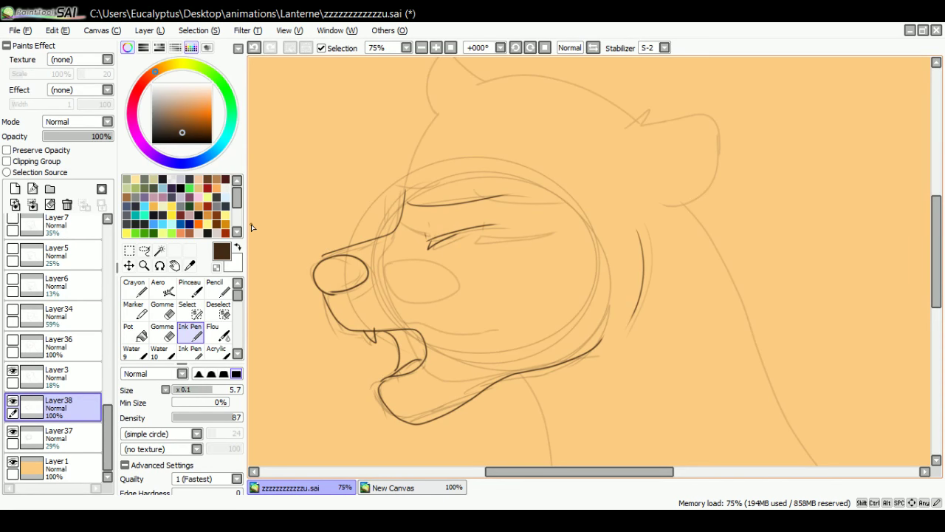
pyautogui.scroll(1, 354, 248)
pyautogui.moveTo(327, 235)
pyautogui.mouseDown()
pyautogui.moveTo(396, 272)
pyautogui.moveTo(334, 299)
pyautogui.moveTo(317, 277)
pyautogui.moveTo(319, 240)
pyautogui.mouseUp()
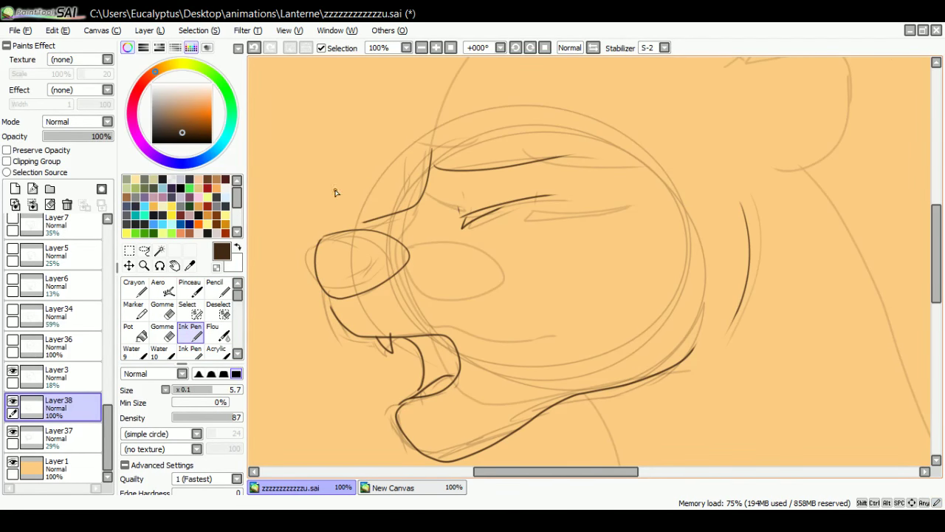
# Redraw the nose joined to the snout line on Layer38, then shift the brow and closed eye slightly back from the muzzle.
pyautogui.click(254, 48)
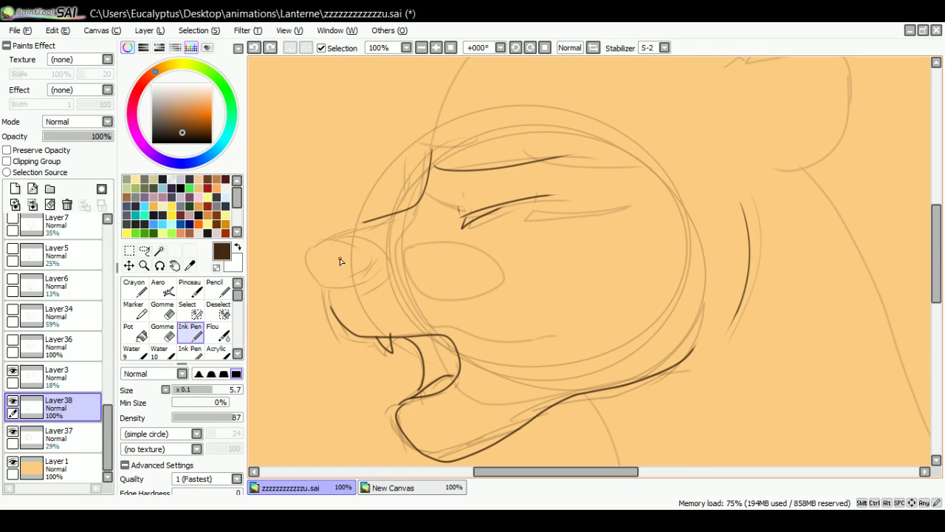
pyautogui.hotkey('ctrl', 'y')
pyautogui.scroll(-3, 524, 343)
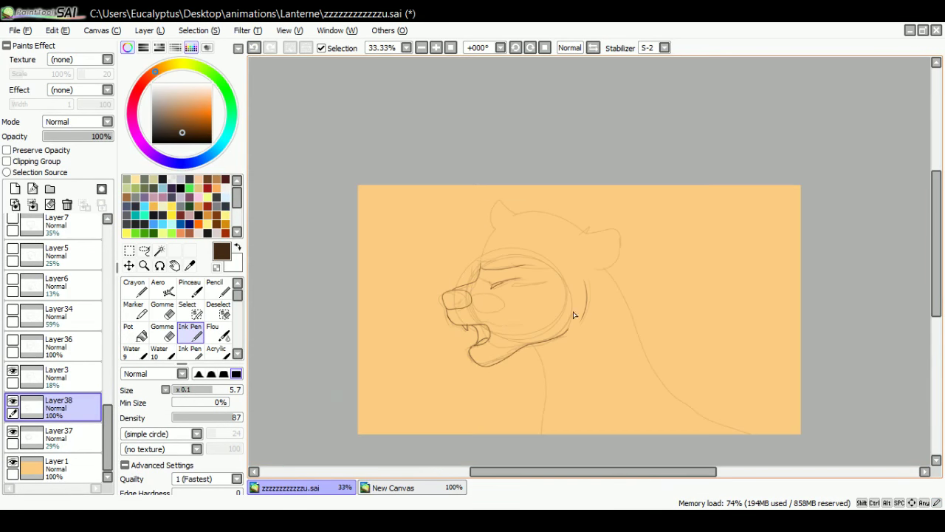
pyautogui.scroll(3, 585, 338)
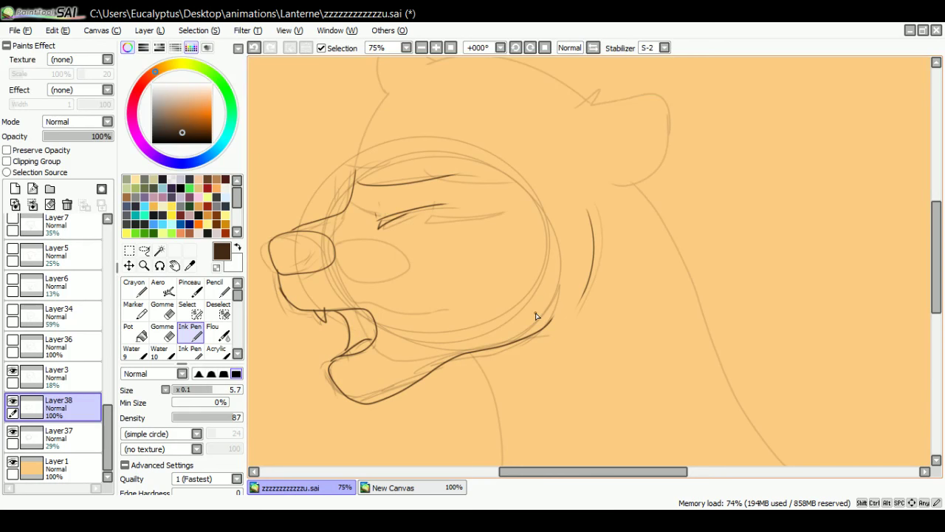
pyautogui.click(144, 250)
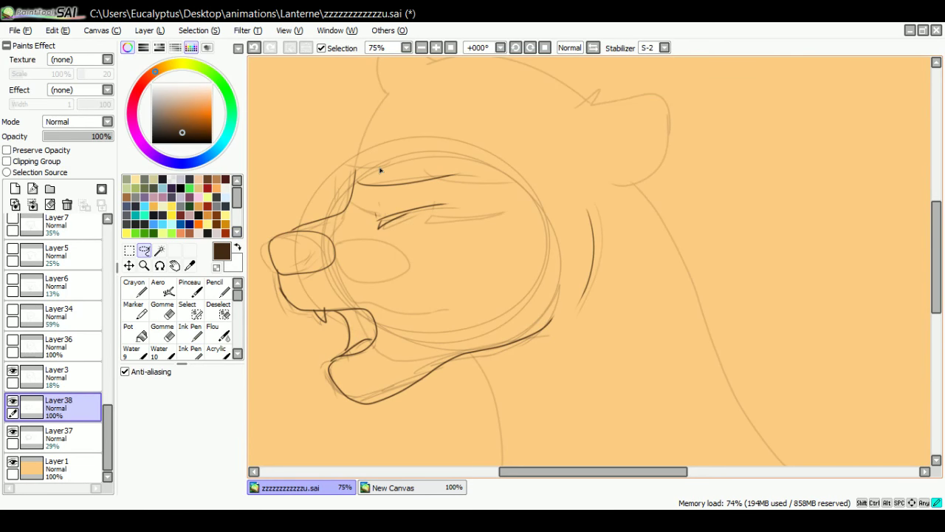
pyautogui.moveTo(381, 170); pyautogui.dragTo(391, 169)
# Ink the ear outline and the curve over the top of the head from forehead to ear on Layer38.
pyautogui.click(190, 330)
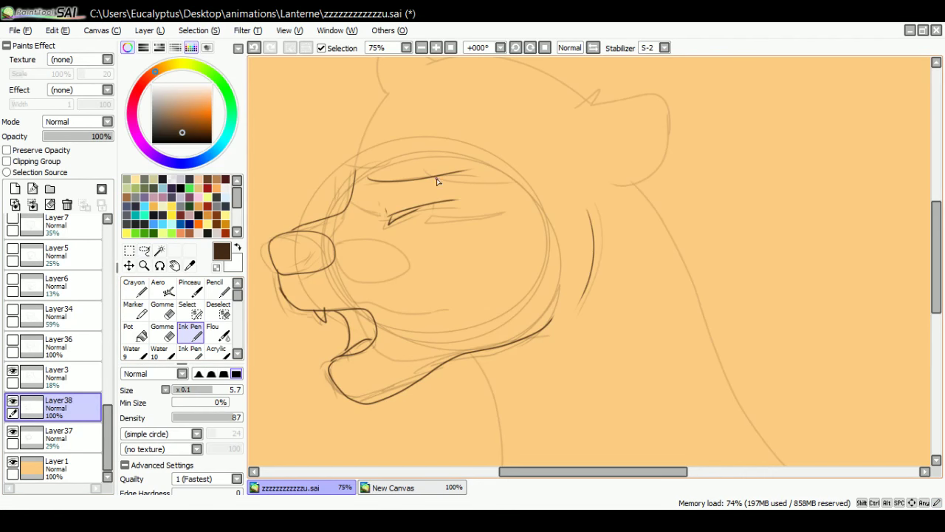
pyautogui.moveTo(577, 107)
pyautogui.mouseDown()
pyautogui.moveTo(604, 105)
pyautogui.moveTo(593, 113)
pyautogui.moveTo(650, 114)
pyautogui.moveTo(685, 129)
pyautogui.moveTo(593, 201)
pyautogui.mouseUp()
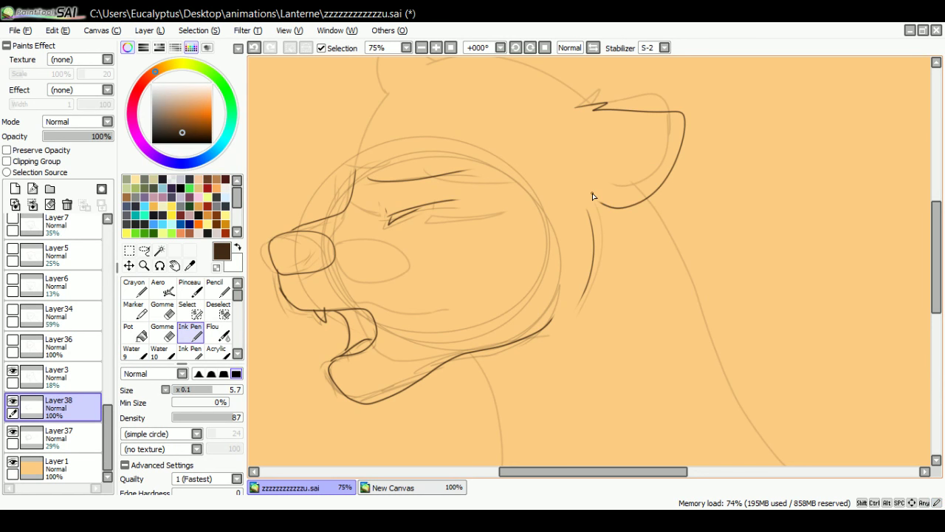
pyautogui.moveTo(358, 177)
pyautogui.mouseDown()
pyautogui.moveTo(482, 93)
pyautogui.moveTo(608, 130)
pyautogui.mouseUp()
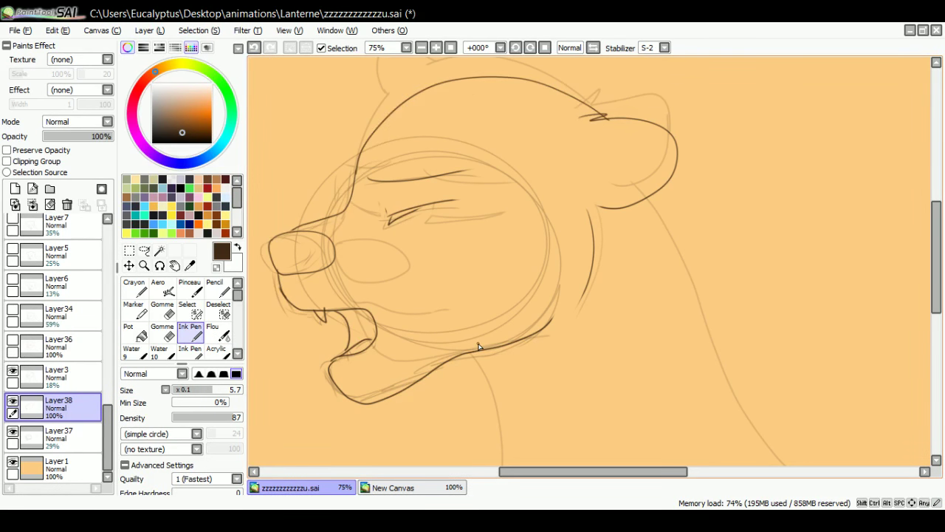
pyautogui.scroll(-2, 499, 294)
pyautogui.scroll(1, 562, 402)
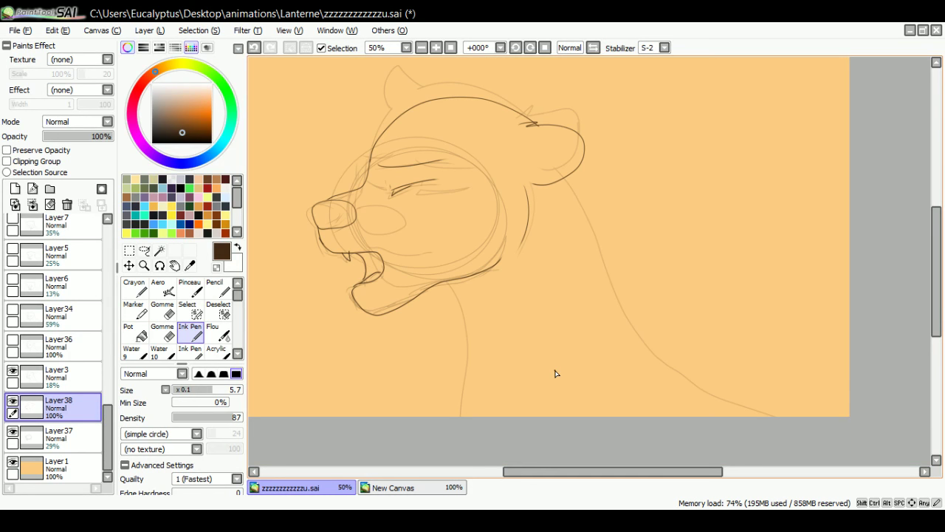
# Delete the rough sketch Layer37 and compare Layer38's inked head with Layer3 by hiding and showing Layer38.
pyautogui.click(59, 436)
pyautogui.click(66, 205)
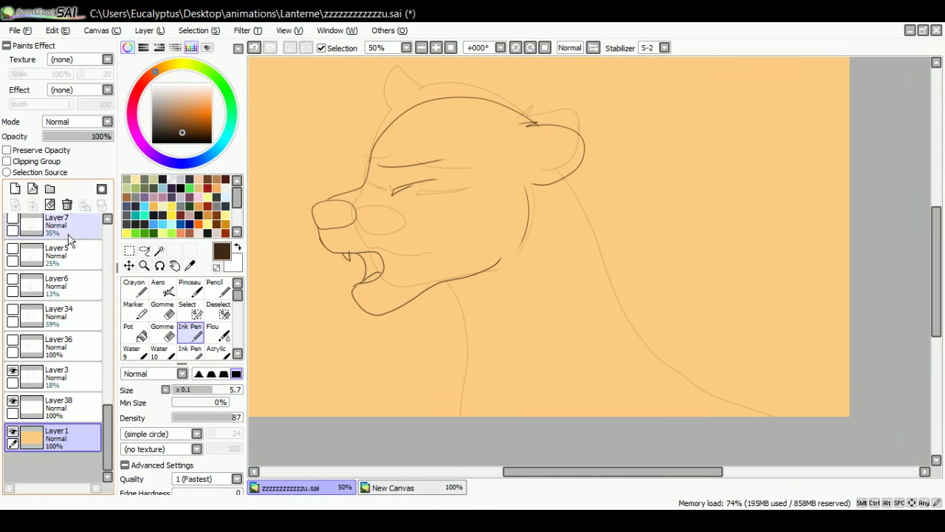
pyautogui.click(43, 388)
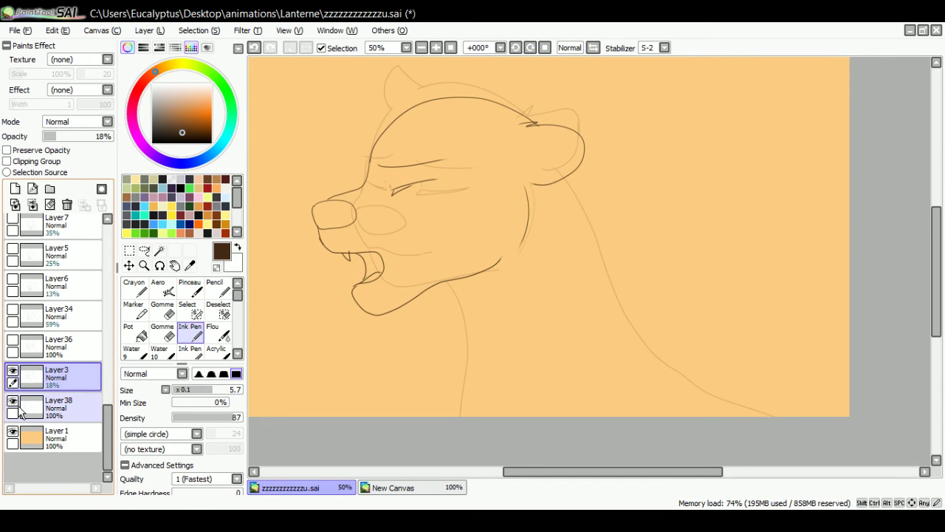
pyautogui.click(16, 401)
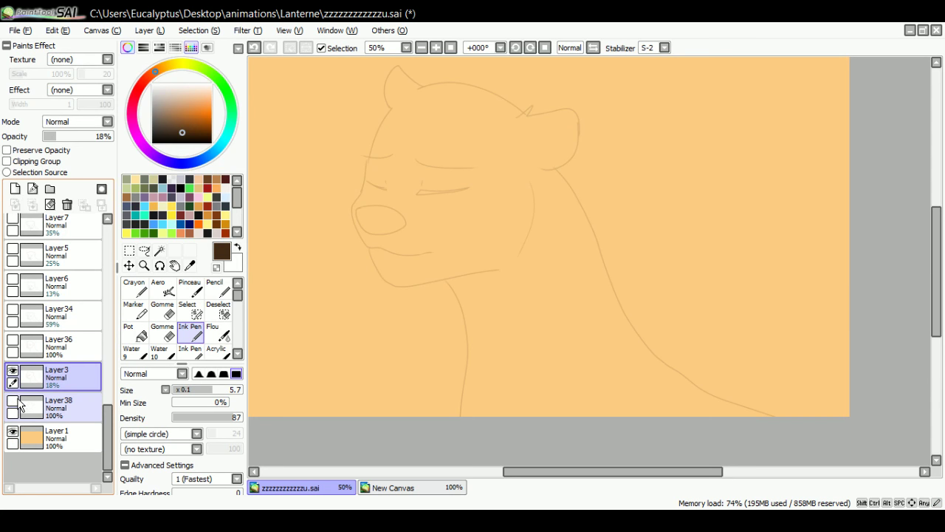
pyautogui.click(12, 401)
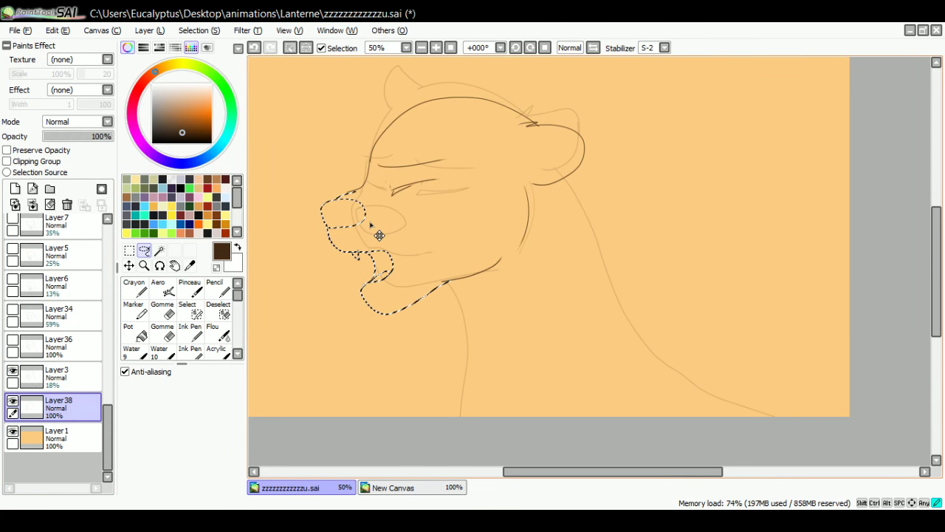
# Shift the muzzle and lower jaw on Layer38 slightly back toward the head and mend the snout line.
pyautogui.click(292, 48)
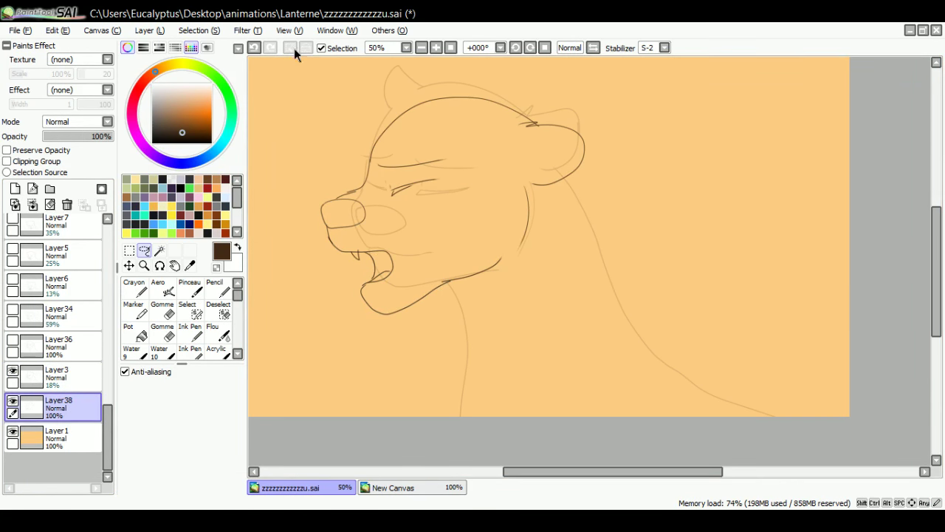
pyautogui.click(169, 333)
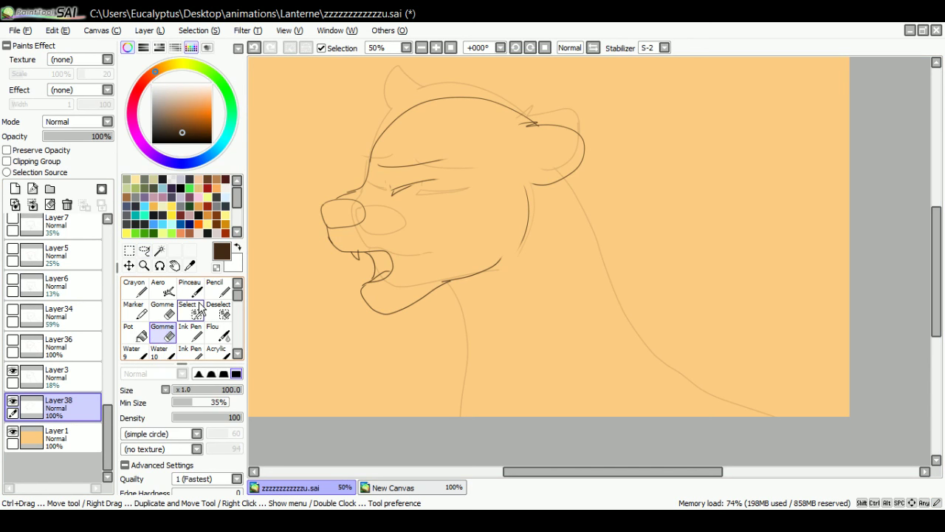
pyautogui.click(189, 332)
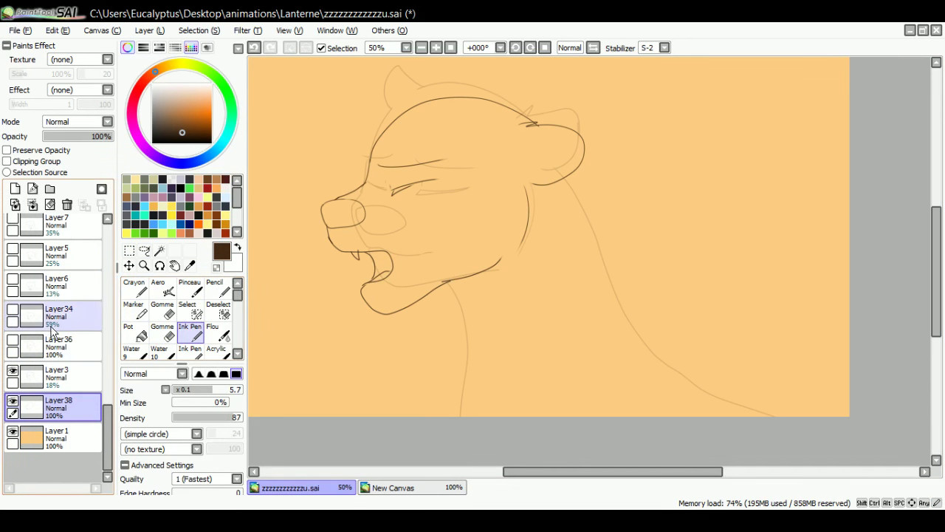
# Move the Layer38 head forward and down against Layer36, then ink the front and back neck lines.
pyautogui.click(13, 371)
pyautogui.click(13, 372)
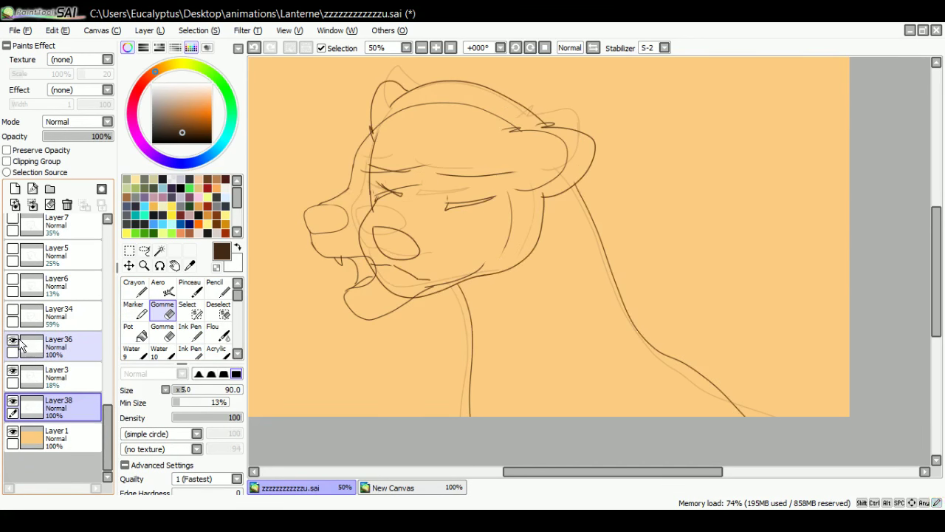
pyautogui.click(16, 339)
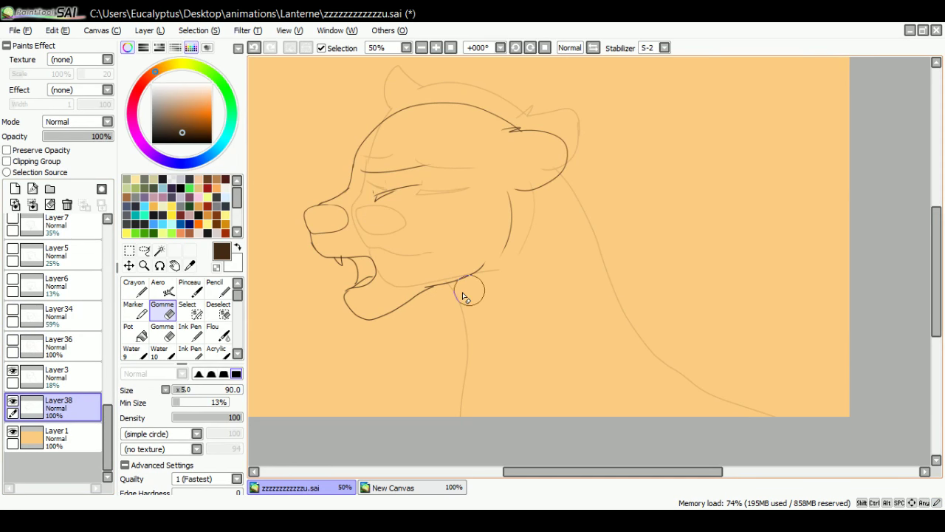
pyautogui.press('n')
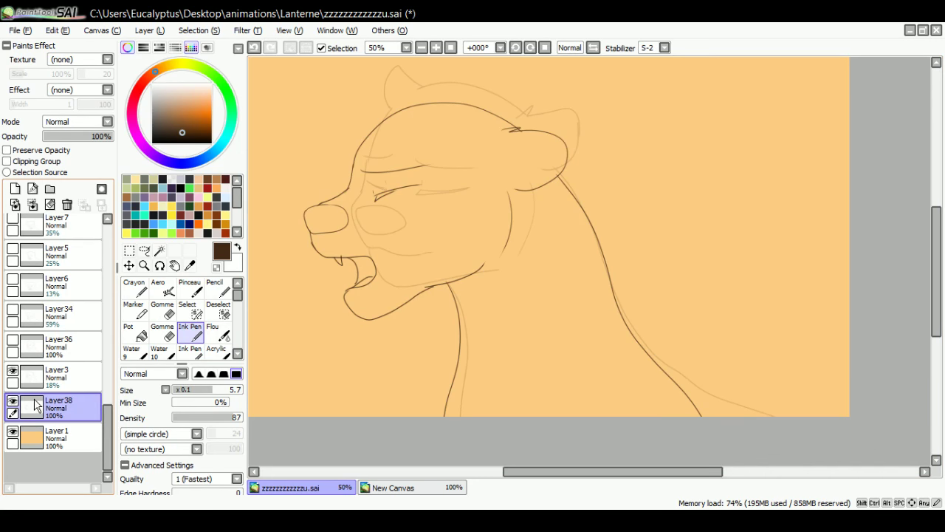
# Compare Layer38 with Layer3 by toggling their visibility, leaving Layer3 hidden.
pyautogui.click(13, 401)
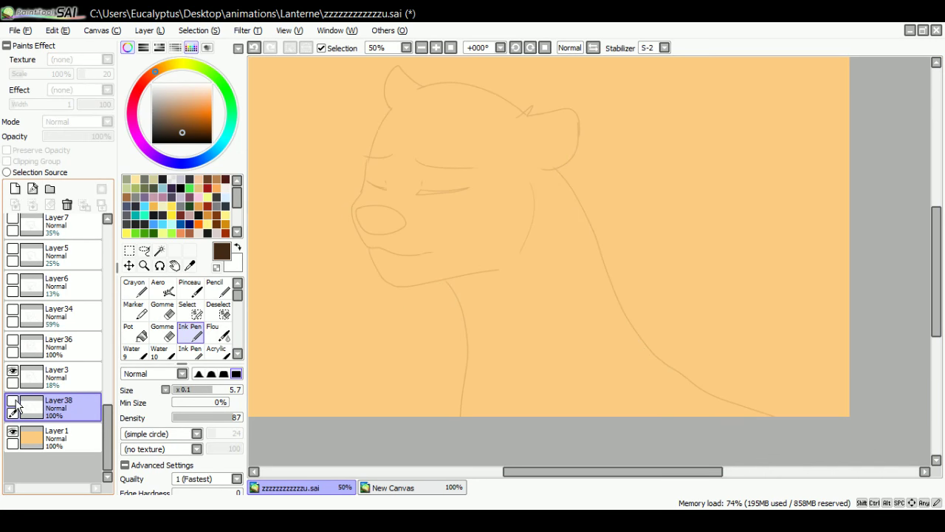
pyautogui.click(14, 401)
pyautogui.click(29, 347)
pyautogui.click(15, 369)
pyautogui.click(15, 369)
pyautogui.click(15, 370)
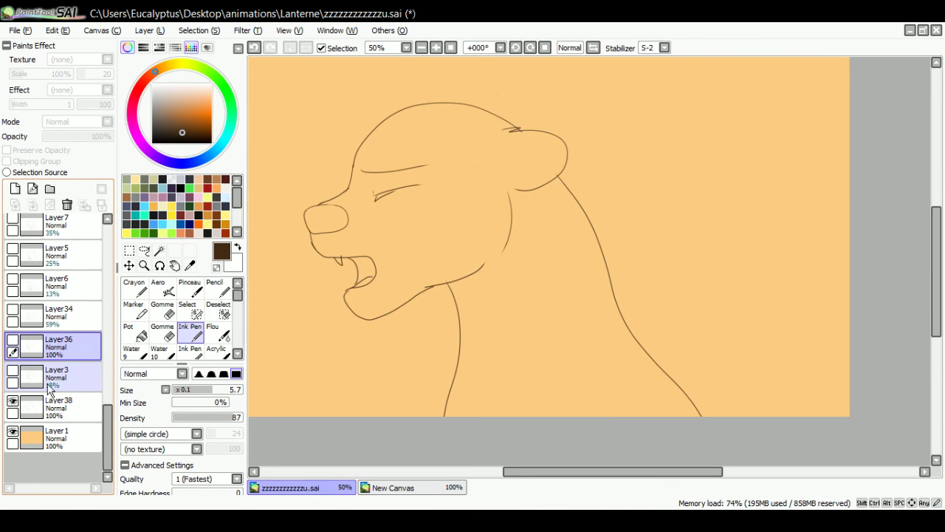
# Lower Layer38's opacity to 44% and add a new layer directly beneath it.
pyautogui.click(52, 403)
pyautogui.moveTo(95, 135); pyautogui.dragTo(73, 136)
pyautogui.click(15, 188)
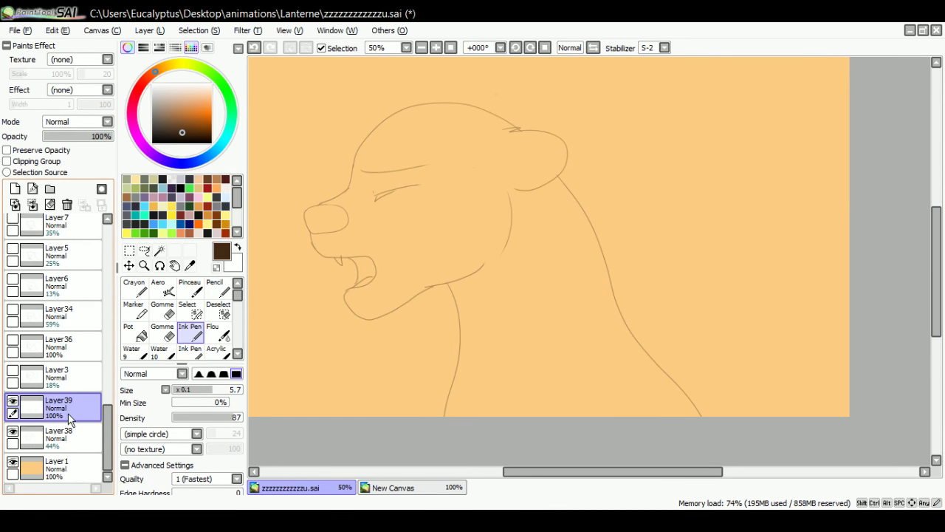
pyautogui.moveTo(68, 411); pyautogui.dragTo(79, 454)
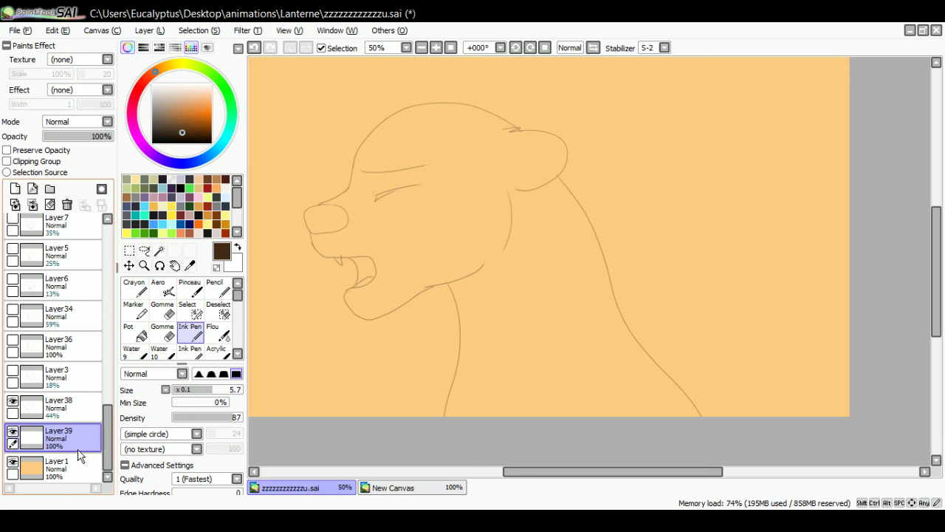
# Ink the snout profile, the nose, and the open mouth with its fang and lower jaw on Layer39.
pyautogui.scroll(1, 342, 214)
pyautogui.moveTo(367, 138)
pyautogui.mouseDown()
pyautogui.moveTo(290, 212)
pyautogui.moveTo(288, 234)
pyautogui.moveTo(332, 281)
pyautogui.moveTo(391, 273)
pyautogui.moveTo(354, 293)
pyautogui.mouseUp()
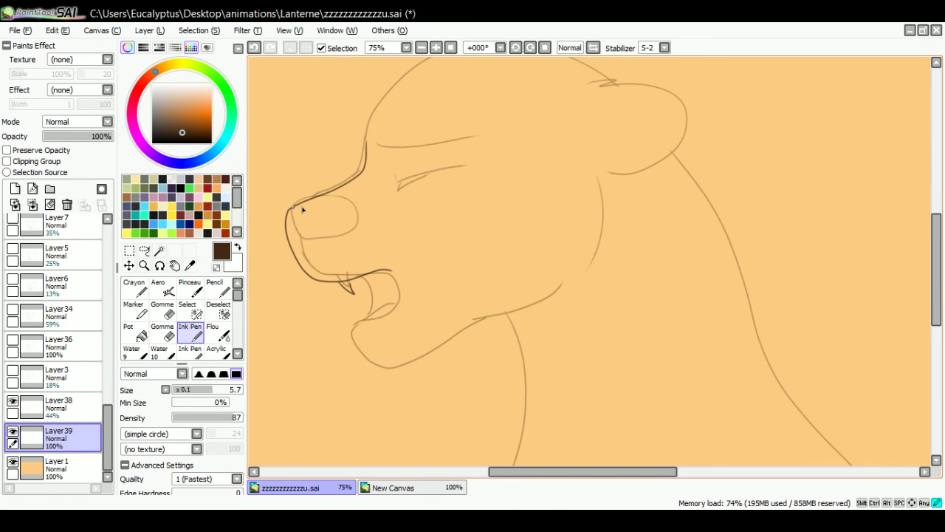
pyautogui.moveTo(302, 209); pyautogui.dragTo(290, 244)
pyautogui.moveTo(391, 275)
pyautogui.mouseDown()
pyautogui.moveTo(458, 337)
pyautogui.moveTo(517, 327)
pyautogui.moveTo(629, 208)
pyautogui.mouseUp()
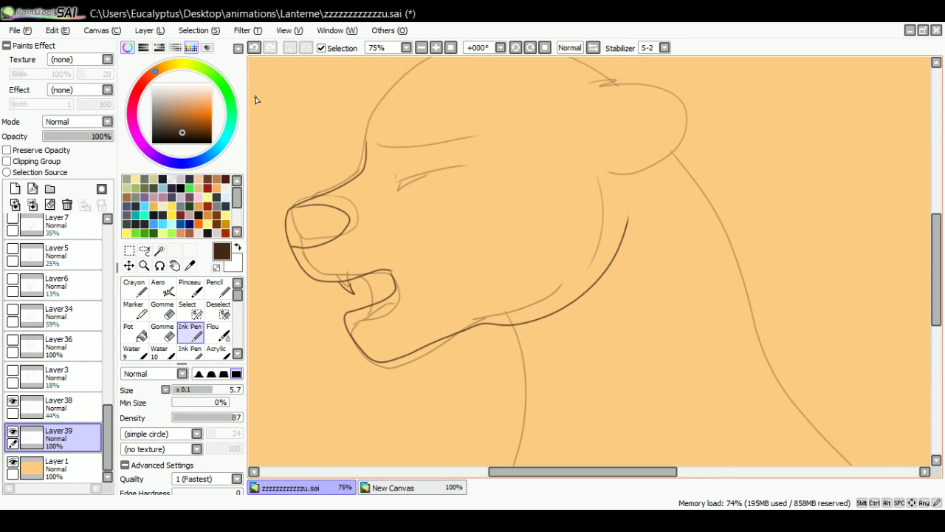
# Redraw the line from the lower jaw around the cheek so it rises to just below the ear on Layer39.
pyautogui.click(254, 47)
pyautogui.moveTo(435, 341); pyautogui.dragTo(614, 210)
pyautogui.click(254, 47)
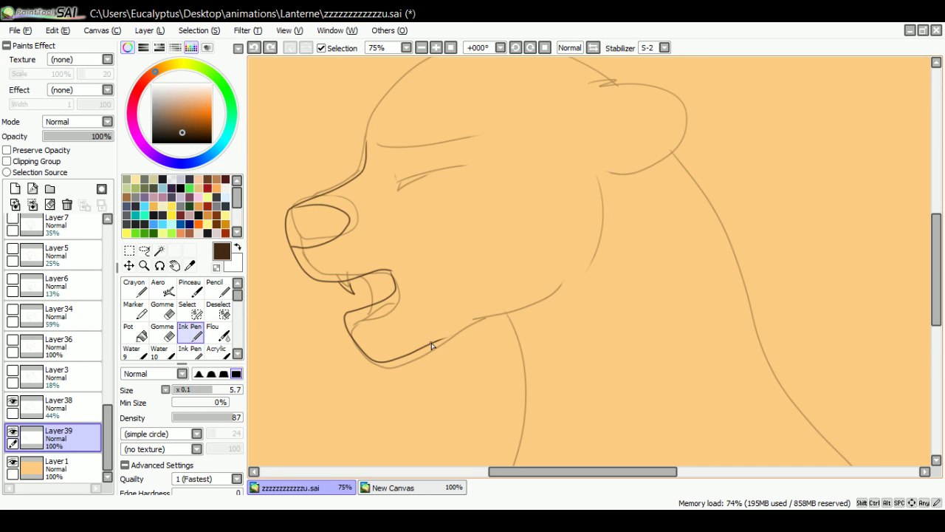
pyautogui.hotkey('ctrl', 'y')
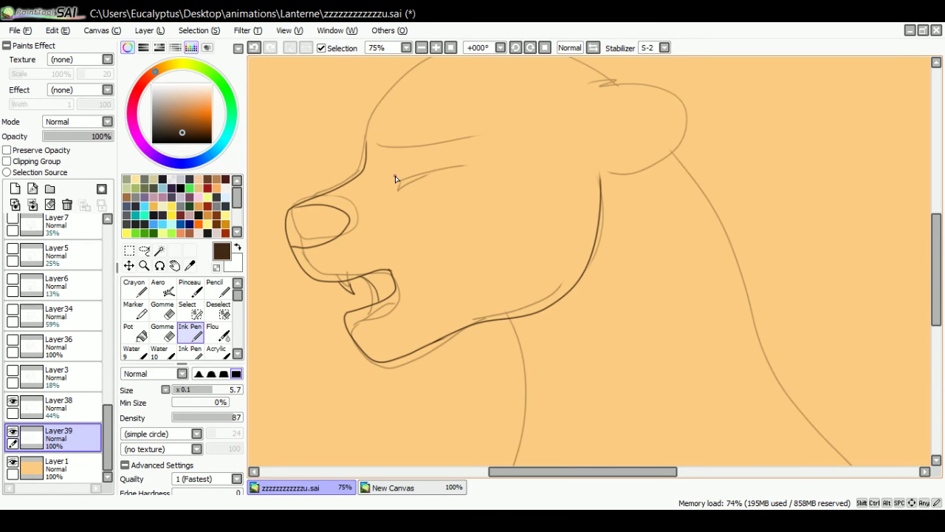
# Ink the closed eye, the slanted brow and the ear on Layer39 following the faded Layer38 drawing.
pyautogui.moveTo(393, 176); pyautogui.dragTo(469, 159)
pyautogui.moveTo(469, 159); pyautogui.dragTo(471, 157)
pyautogui.moveTo(378, 152); pyautogui.dragTo(496, 130)
pyautogui.moveTo(607, 86)
pyautogui.mouseDown()
pyautogui.moveTo(654, 97)
pyautogui.moveTo(693, 141)
pyautogui.moveTo(645, 179)
pyautogui.moveTo(604, 181)
pyautogui.mouseUp()
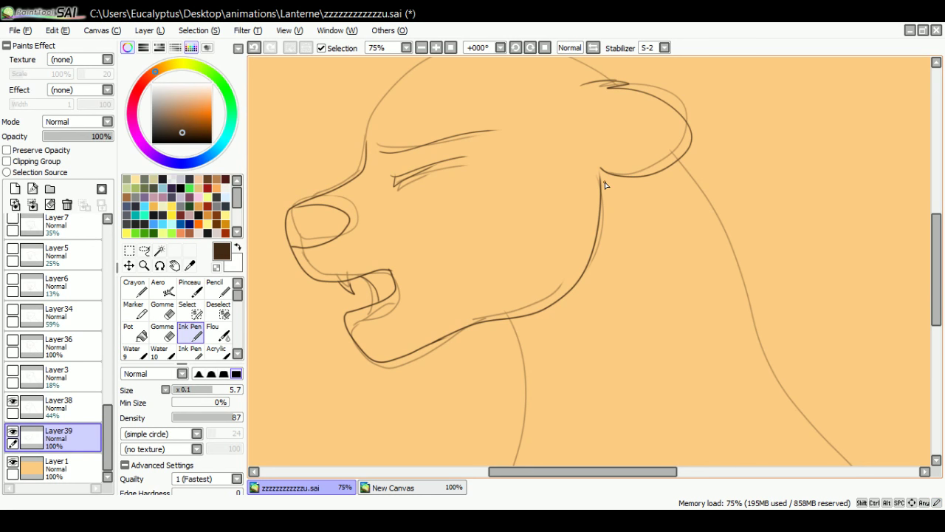
# Move the Layer39 head drawing down and slightly back, and check the motion against Layer38 by toggling Layer39's visibility.
pyautogui.hotkey('ctrl', 't')
pyautogui.click(186, 469)
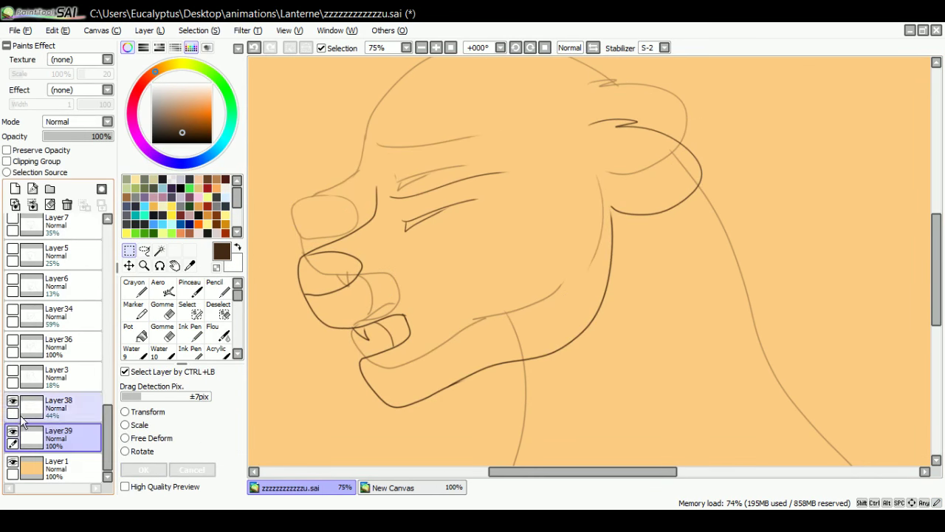
pyautogui.click(14, 433)
pyautogui.doubleClick(13, 433)
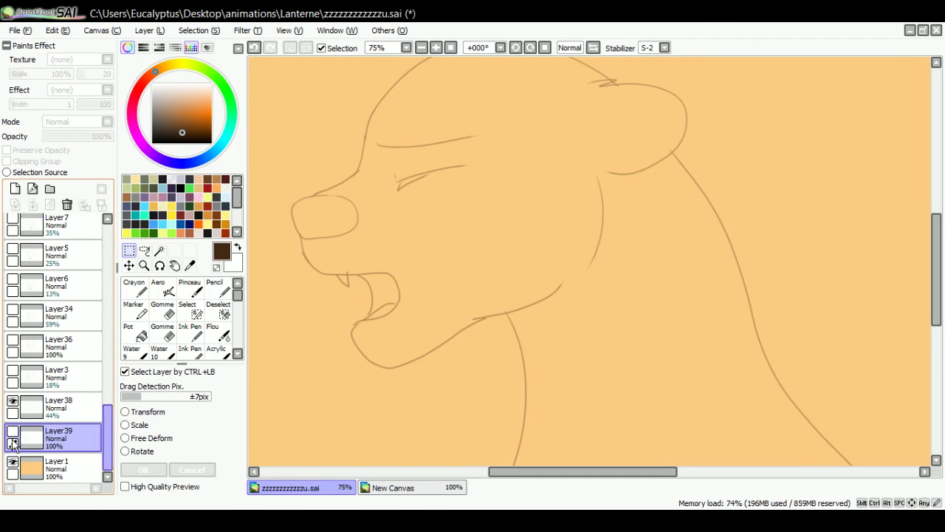
pyautogui.click(13, 433)
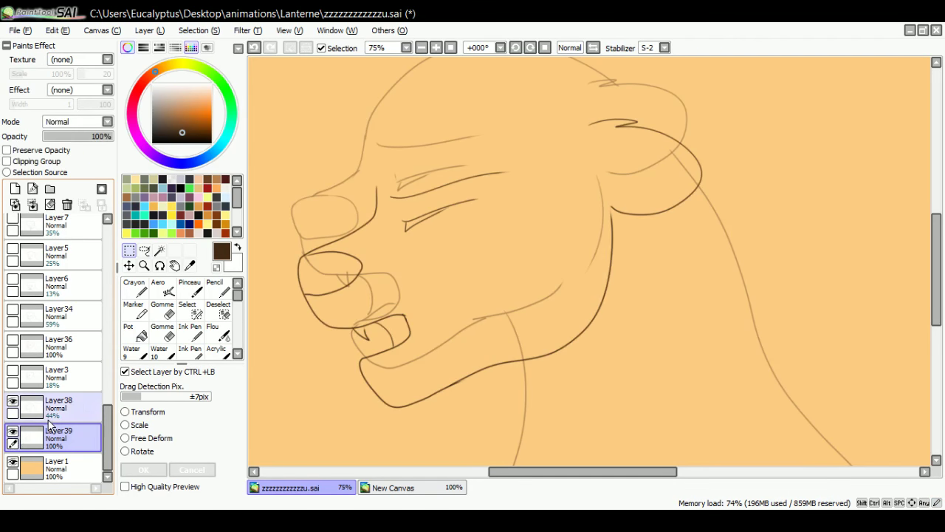
# Ink the top-of-head curve and both neck lines down to the canvas edge on Layer39.
pyautogui.press('n')
pyautogui.moveTo(378, 204)
pyautogui.mouseDown()
pyautogui.moveTo(381, 167)
pyautogui.moveTo(424, 107)
pyautogui.moveTo(520, 81)
pyautogui.moveTo(617, 96)
pyautogui.moveTo(660, 130)
pyautogui.mouseUp()
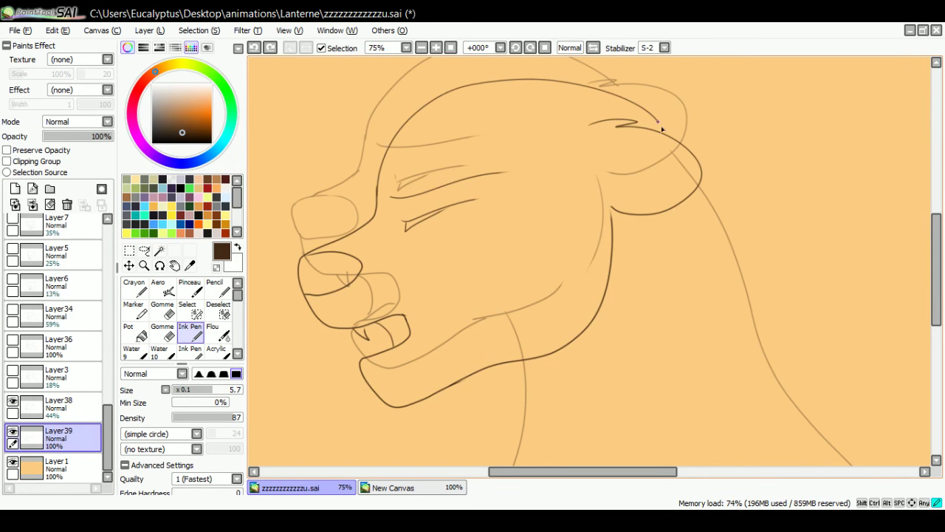
pyautogui.scroll(-3, 289, 165)
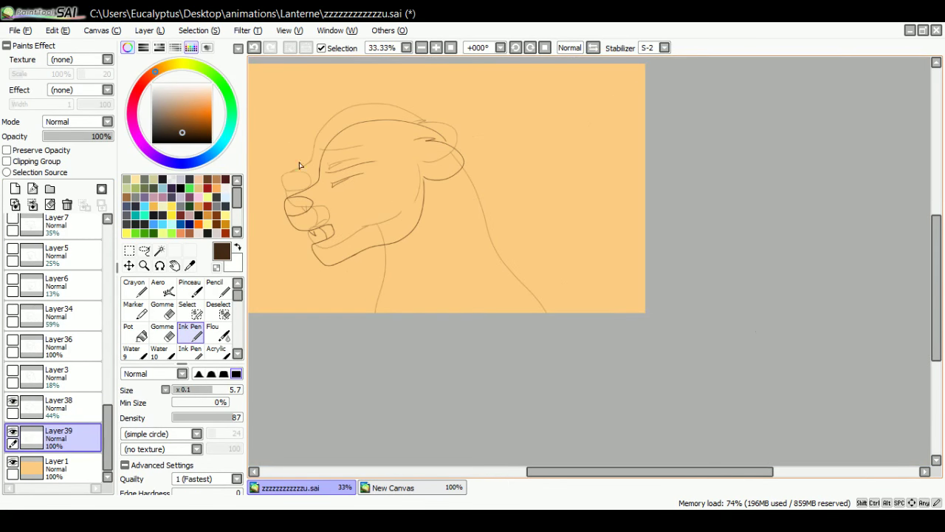
pyautogui.scroll(1, 276, 150)
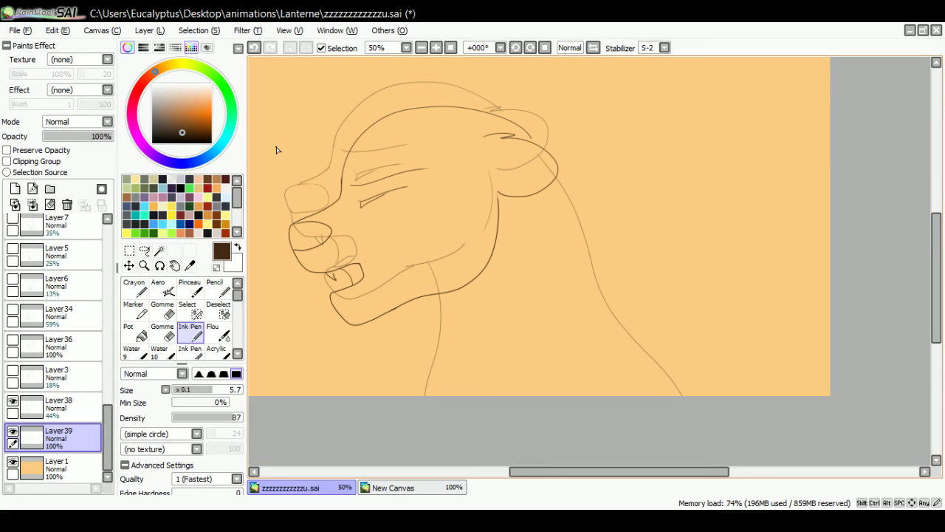
pyautogui.moveTo(532, 137); pyautogui.dragTo(665, 395)
pyautogui.moveTo(441, 297); pyautogui.dragTo(421, 395)
# Shift the Layer39 head slightly further down and back, comparing it with Layer38 by toggling Layer39's visibility.
pyautogui.click(13, 431)
pyautogui.click(14, 431)
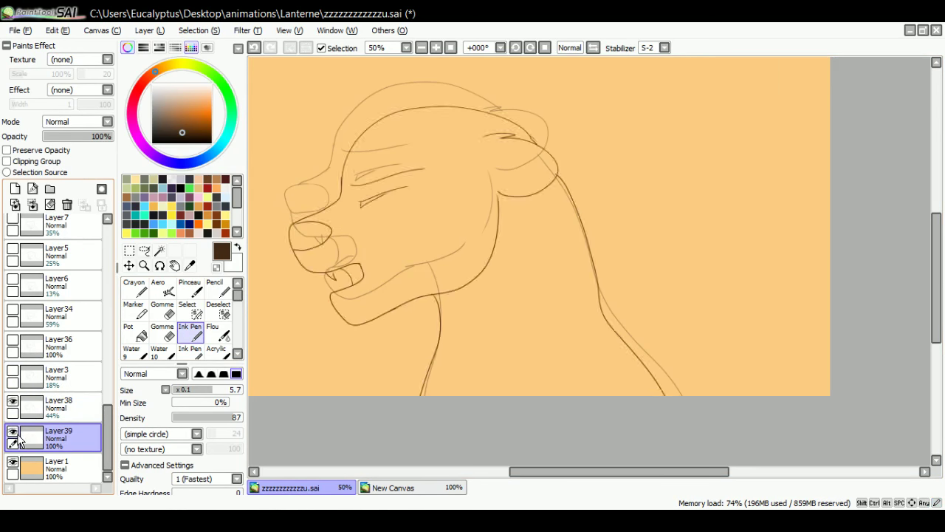
pyautogui.click(13, 431)
pyautogui.click(13, 431)
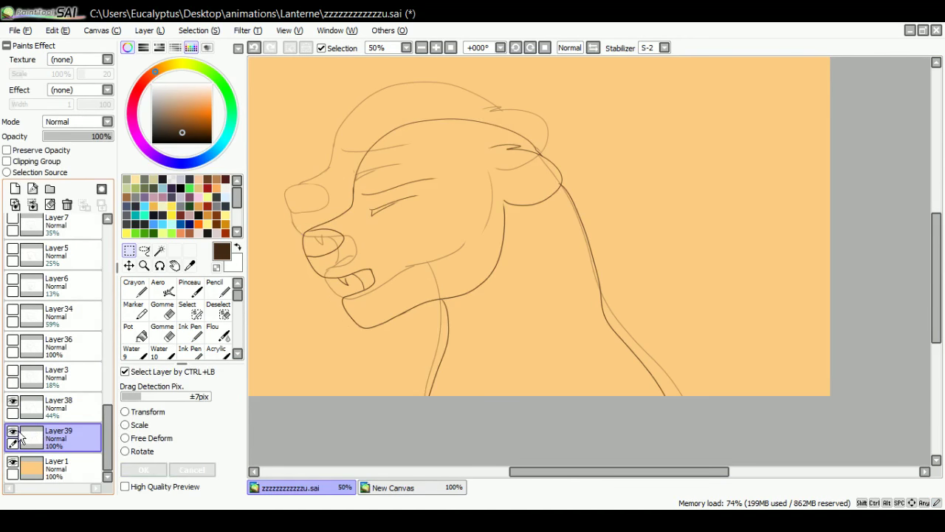
# Compare the Layer39 head with the Layer38 frame by repeatedly hiding and showing Layer39.
pyautogui.click(15, 431)
pyautogui.click(15, 431)
pyautogui.click(15, 431)
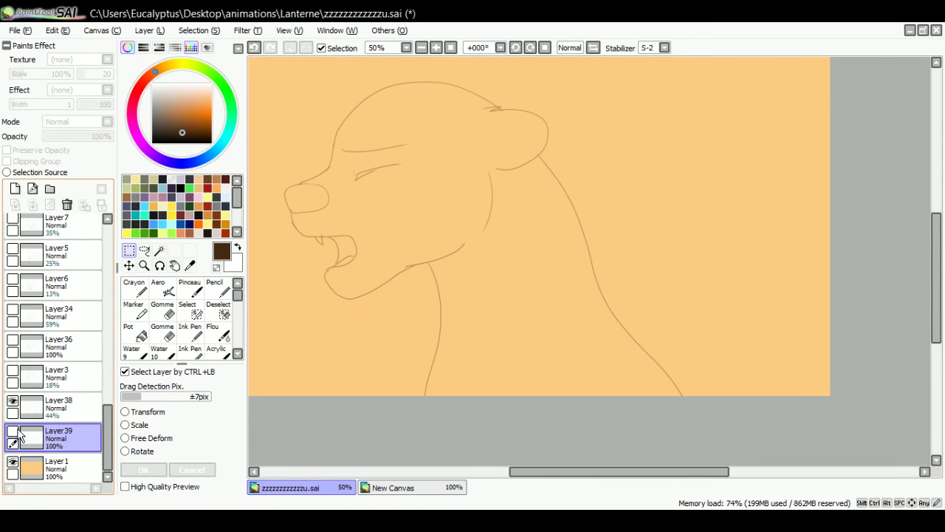
pyautogui.click(15, 431)
pyautogui.click(14, 431)
pyautogui.click(13, 431)
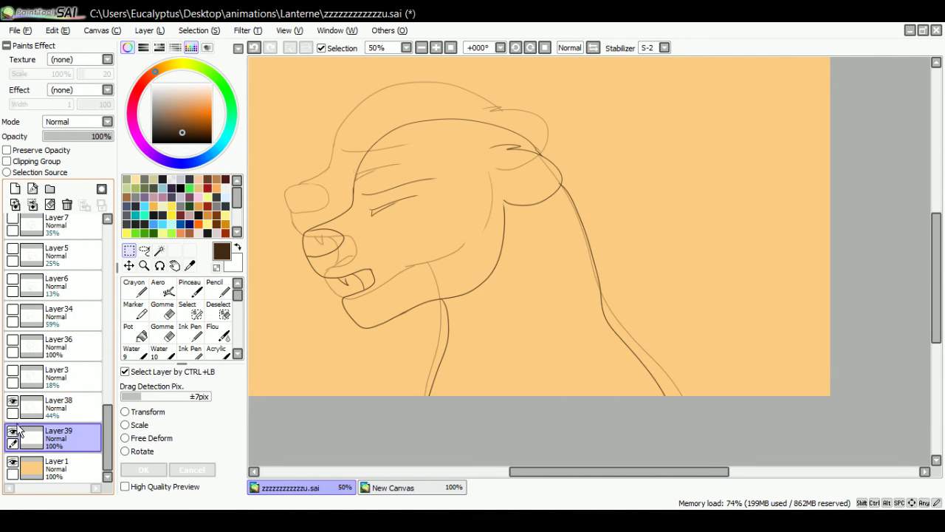
pyautogui.click(13, 431)
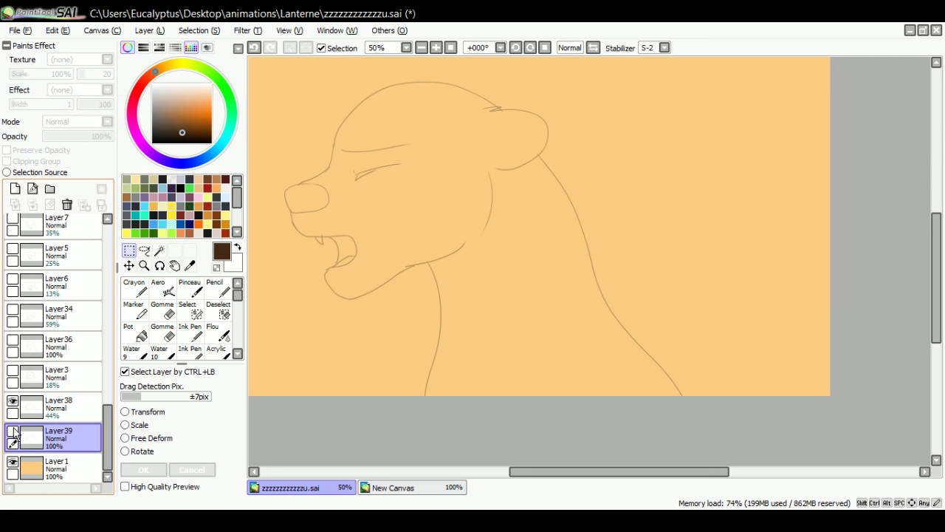
pyautogui.click(14, 431)
# Lower Layer39's opacity to 36% and hide it, leaving Layer38 visible as the tracing guide.
pyautogui.click(12, 400)
pyautogui.moveTo(104, 136); pyautogui.dragTo(68, 136)
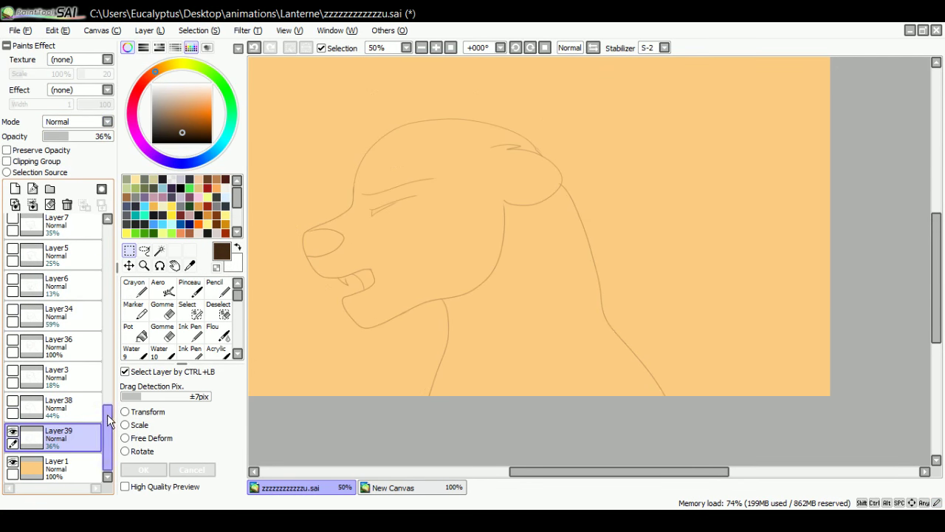
pyautogui.click(44, 411)
pyautogui.click(13, 401)
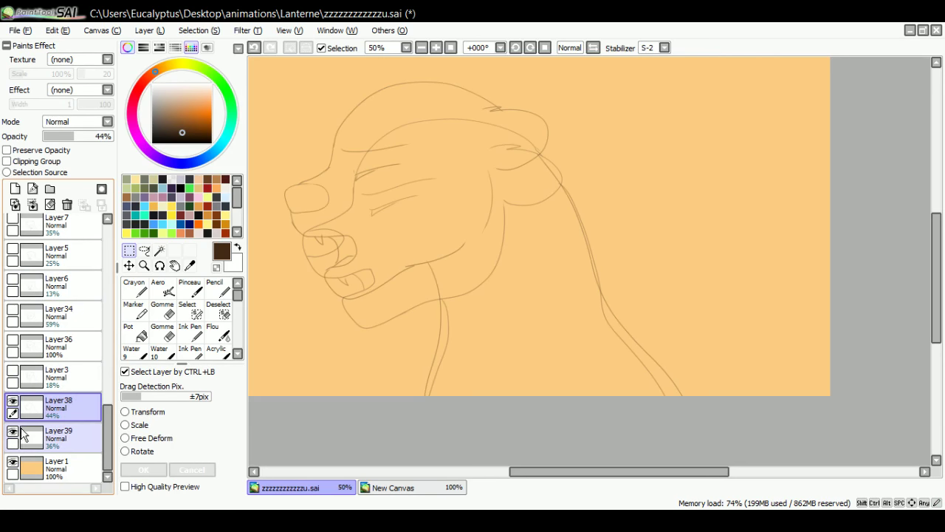
pyautogui.click(13, 432)
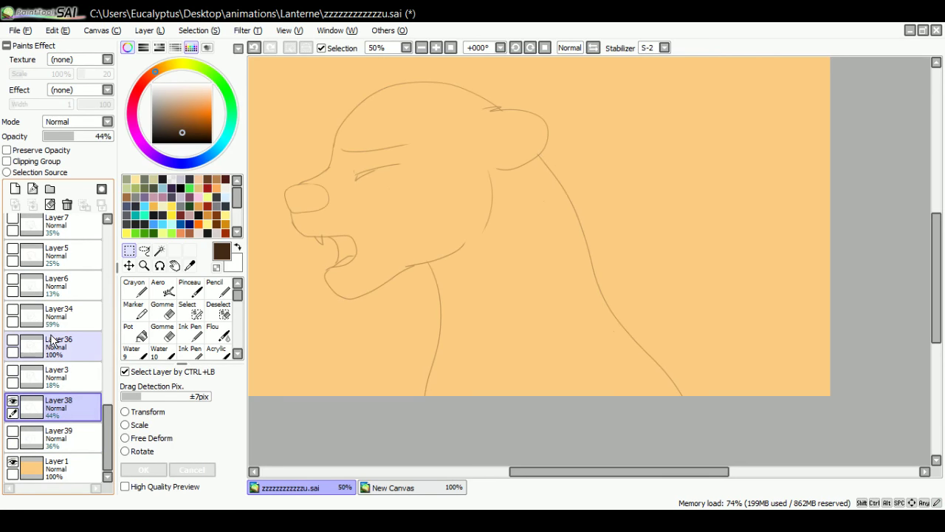
# Ink the muzzle, nose, open fanged mouth, jaw, cheek line, brow and closed eye on a new layer above Layer38.
pyautogui.moveTo(367, 108)
pyautogui.mouseDown()
pyautogui.moveTo(270, 204)
pyautogui.moveTo(329, 236)
pyautogui.moveTo(337, 185)
pyautogui.moveTo(286, 184)
pyautogui.mouseUp()
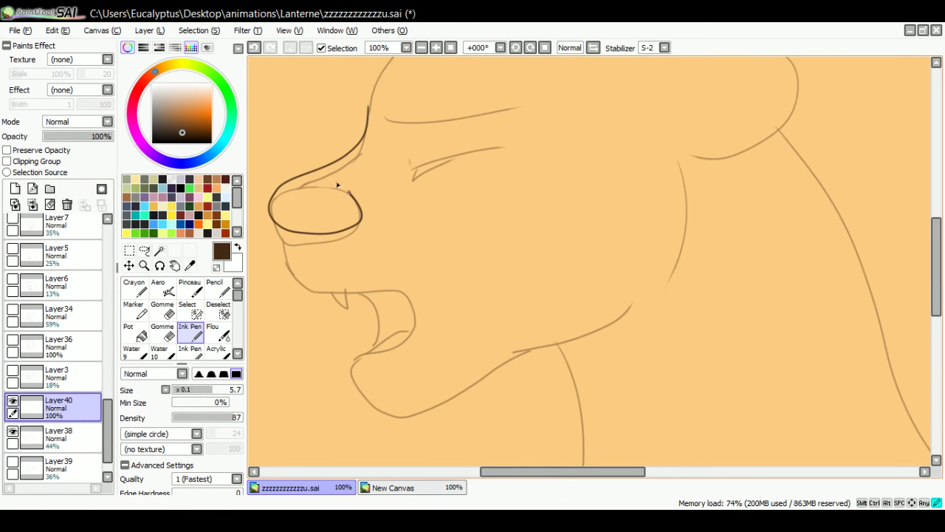
pyautogui.moveTo(286, 231)
pyautogui.mouseDown()
pyautogui.moveTo(303, 279)
pyautogui.moveTo(391, 273)
pyautogui.mouseUp()
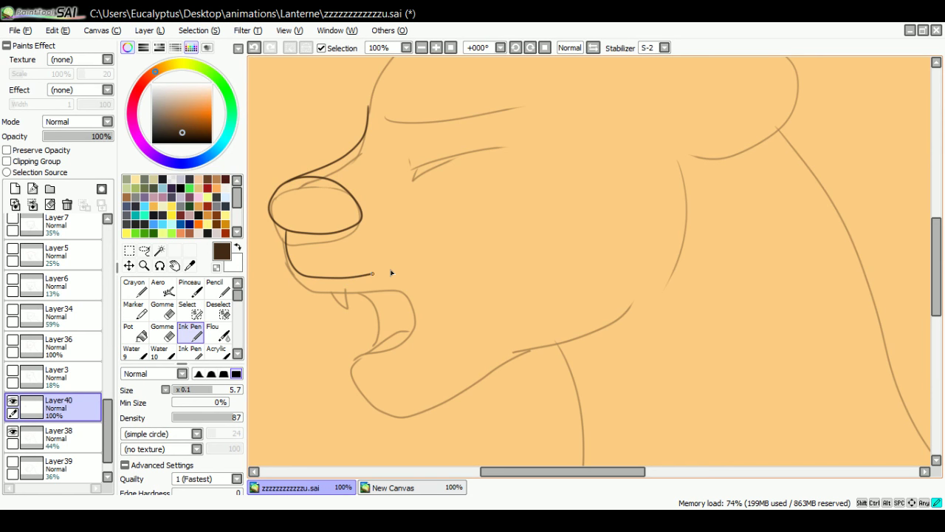
pyautogui.moveTo(391, 273)
pyautogui.mouseDown()
pyautogui.moveTo(366, 380)
pyautogui.moveTo(386, 410)
pyautogui.moveTo(410, 416)
pyautogui.moveTo(498, 368)
pyautogui.moveTo(486, 370)
pyautogui.moveTo(577, 348)
pyautogui.moveTo(648, 302)
pyautogui.moveTo(657, 278)
pyautogui.mouseUp()
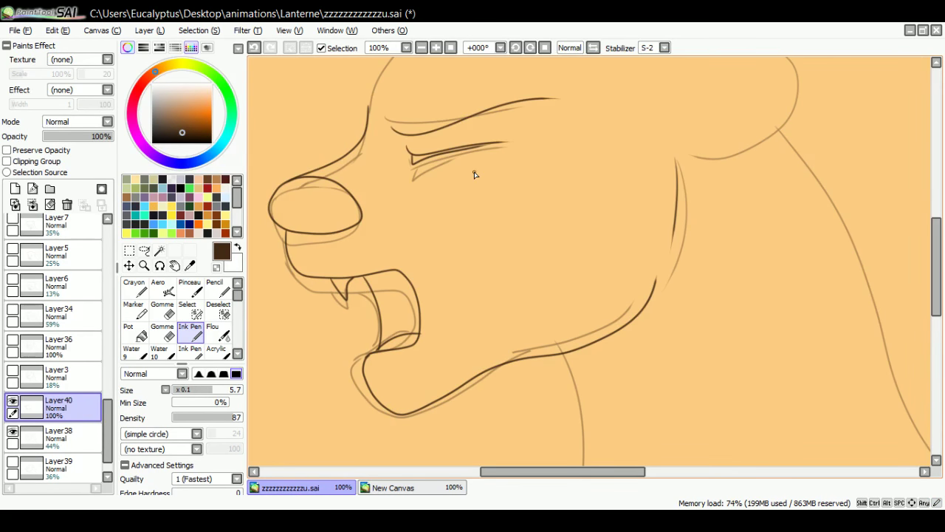
pyautogui.scroll(-3, 475, 172)
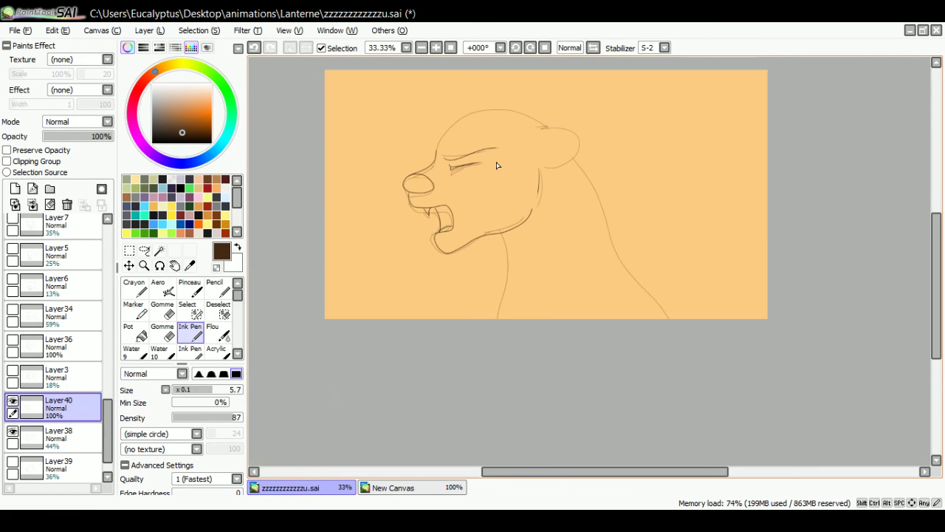
pyautogui.scroll(1, 535, 143)
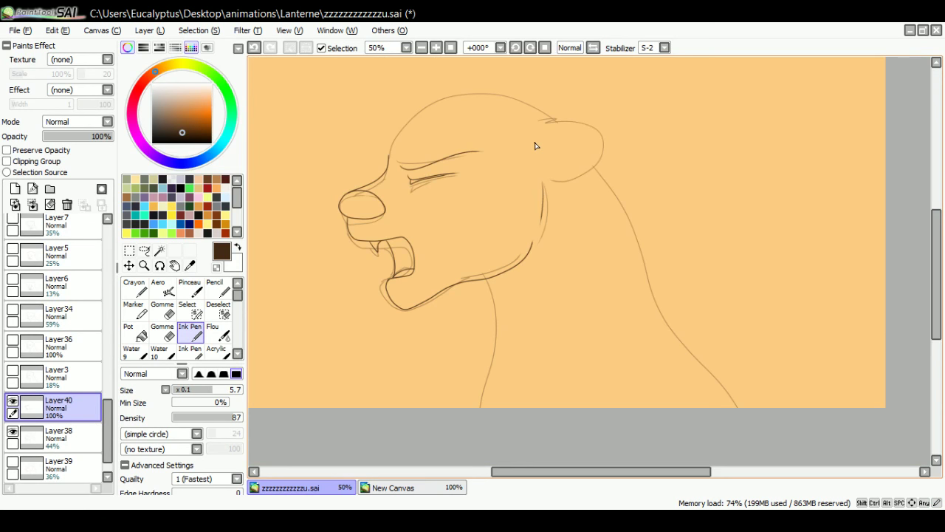
# Move the Layer40 head drawing slightly up and forward, comparing it with Layer38 by toggling Layer40's visibility.
pyautogui.click(13, 401)
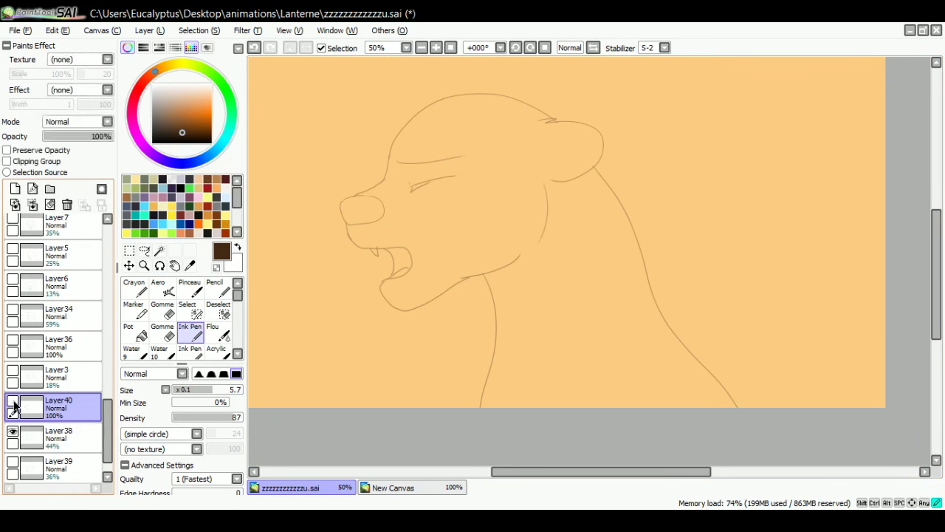
pyautogui.click(13, 401)
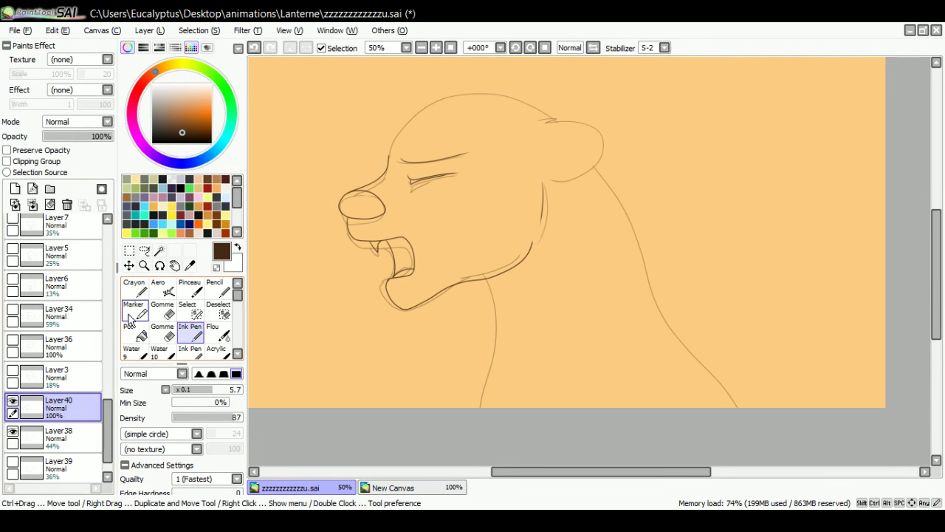
pyautogui.click(128, 266)
pyautogui.moveTo(288, 282); pyautogui.dragTo(286, 281)
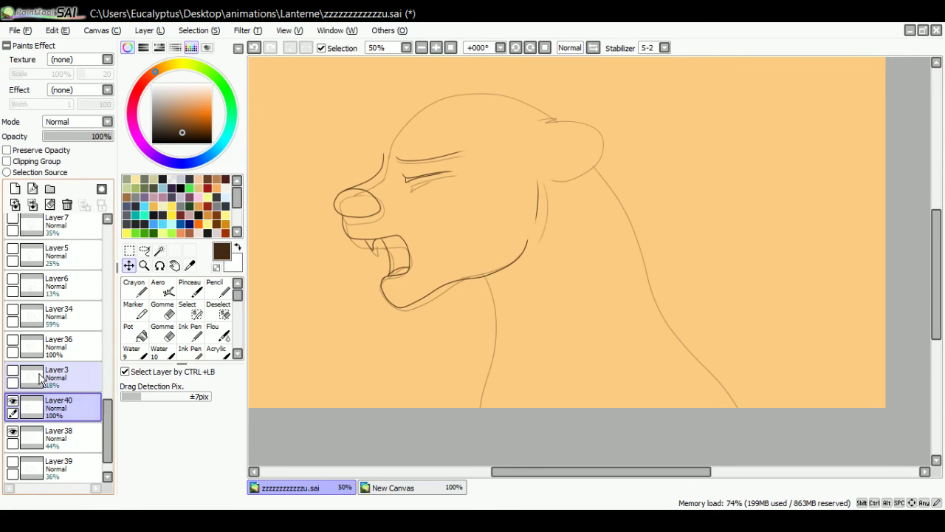
pyautogui.click(13, 401)
pyautogui.click(13, 401)
# Ink the ear, the top-of-head curve and both neck lines down to the canvas edge on Layer40.
pyautogui.click(29, 373)
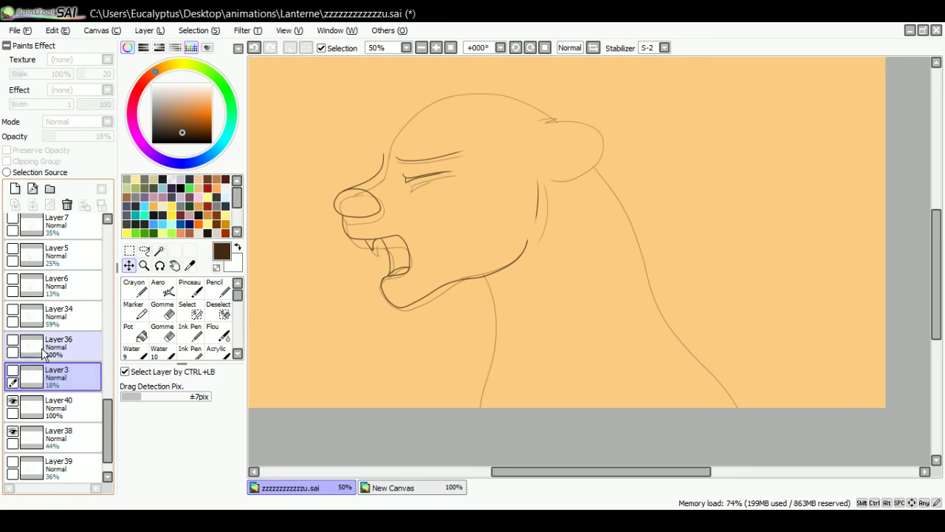
pyautogui.click(52, 406)
pyautogui.click(189, 332)
pyautogui.moveTo(534, 110)
pyautogui.mouseDown()
pyautogui.moveTo(604, 137)
pyautogui.moveTo(552, 169)
pyautogui.mouseUp()
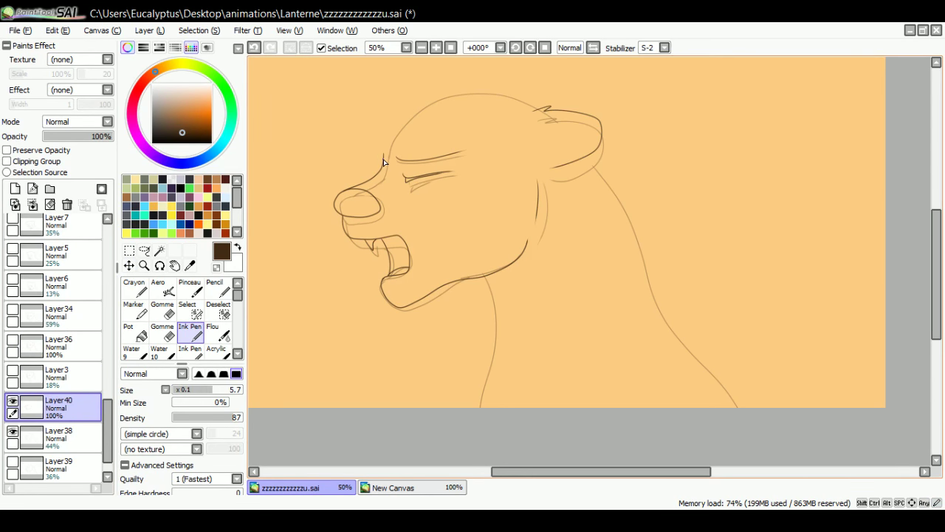
pyautogui.moveTo(383, 158)
pyautogui.mouseDown()
pyautogui.moveTo(402, 131)
pyautogui.moveTo(454, 97)
pyautogui.moveTo(553, 112)
pyautogui.mouseUp()
pyautogui.moveTo(587, 152); pyautogui.dragTo(611, 178)
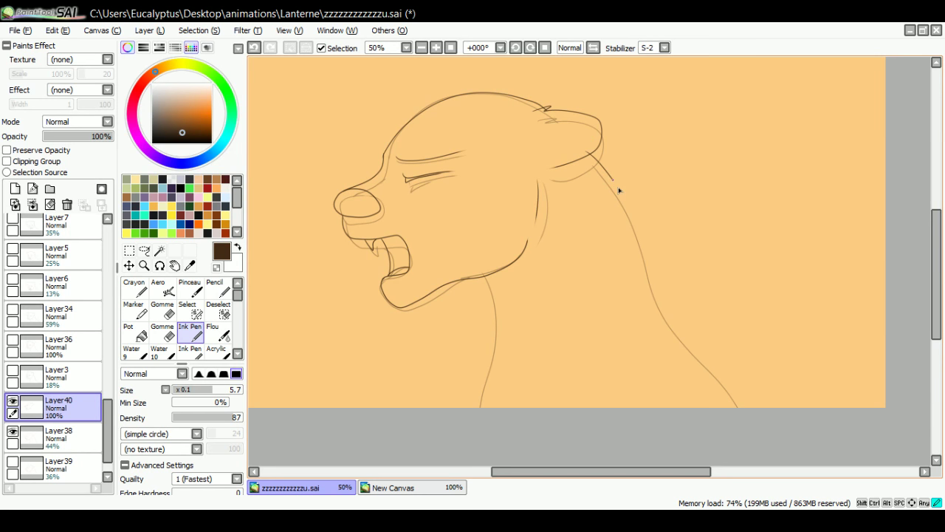
pyautogui.hotkey('ctrl', 'z')
pyautogui.moveTo(594, 155)
pyautogui.mouseDown()
pyautogui.moveTo(671, 334)
pyautogui.moveTo(728, 416)
pyautogui.mouseUp()
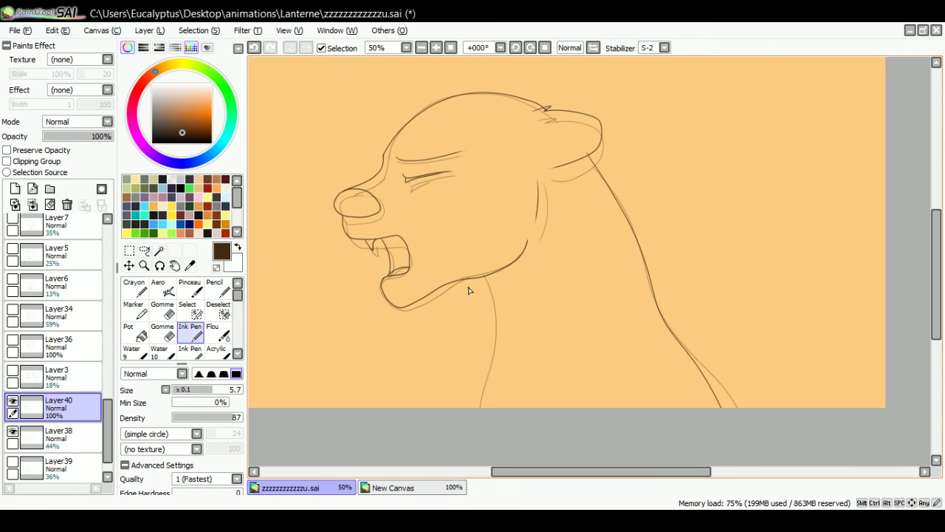
# Set up the guides for the next in-between: hide Layer38, show Layer3 and lower Layer40's opacity to 36%.
pyautogui.click(13, 373)
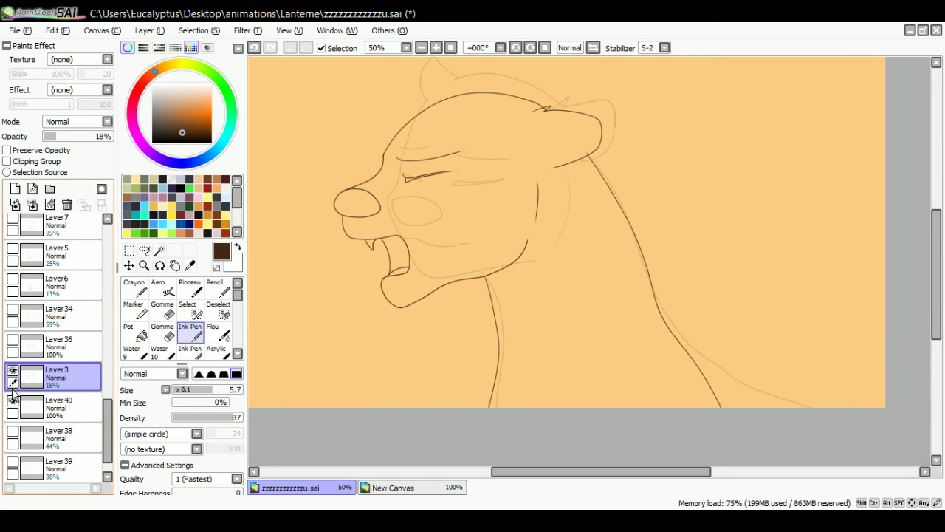
pyautogui.click(14, 397)
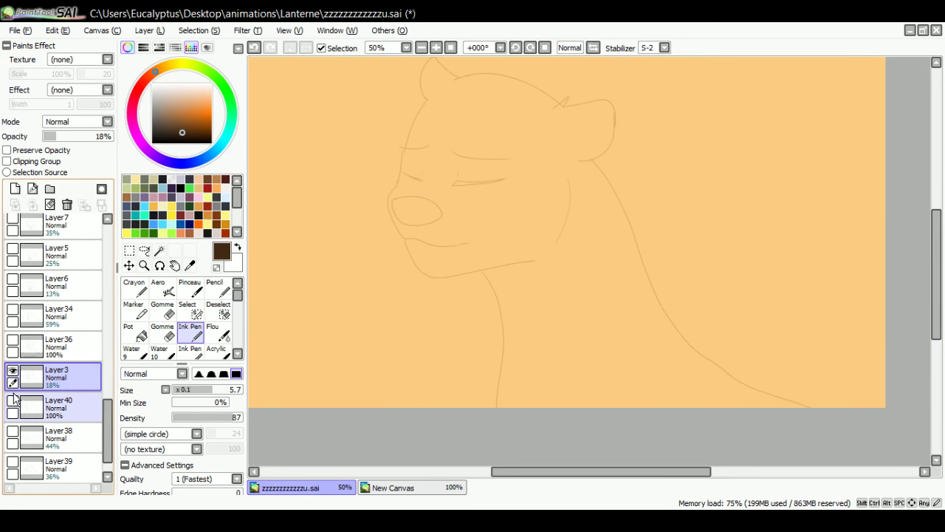
pyautogui.click(13, 397)
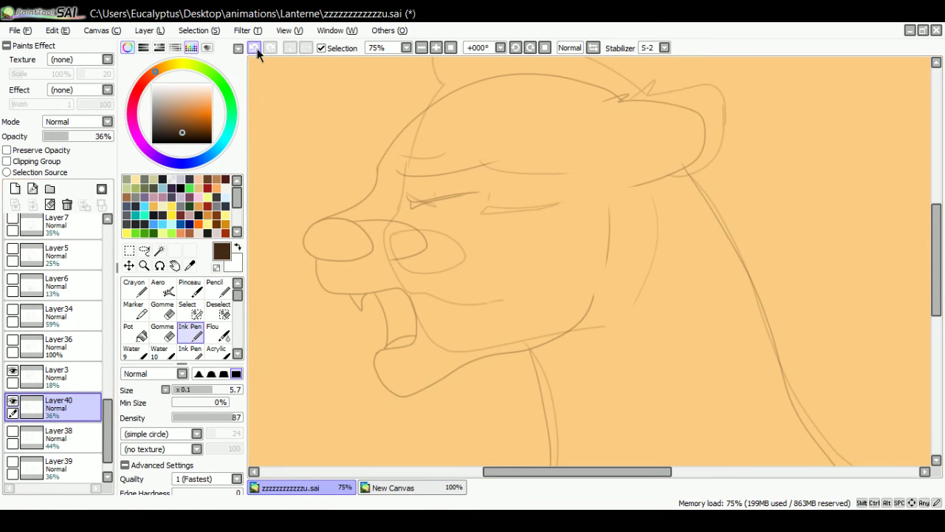
# Ink the nose, the partly open mouth and the lower jaw on a new layer, between the Layer3 and Layer40 guides.
pyautogui.click(15, 188)
pyautogui.moveTo(340, 220)
pyautogui.mouseDown()
pyautogui.moveTo(394, 222)
pyautogui.moveTo(418, 249)
pyautogui.moveTo(371, 266)
pyautogui.mouseUp()
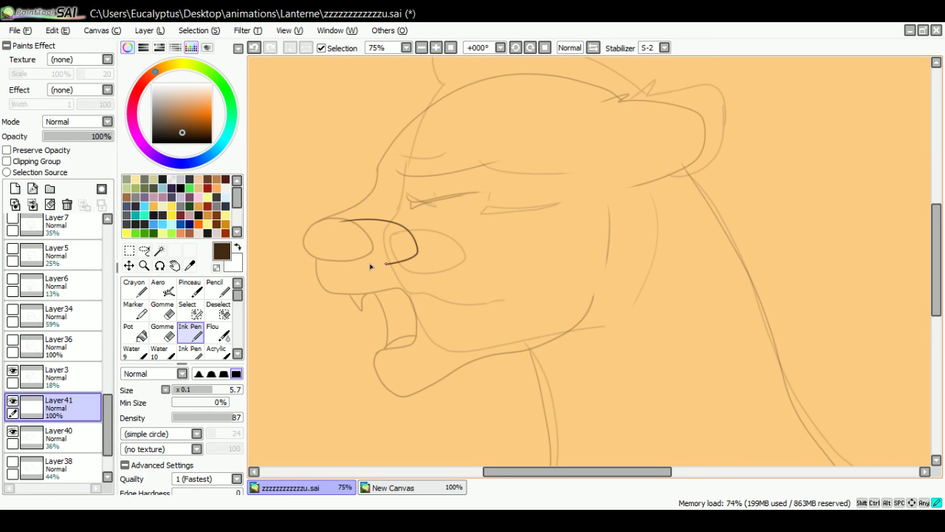
pyautogui.moveTo(380, 322)
pyautogui.mouseDown()
pyautogui.moveTo(370, 300)
pyautogui.moveTo(415, 311)
pyautogui.mouseUp()
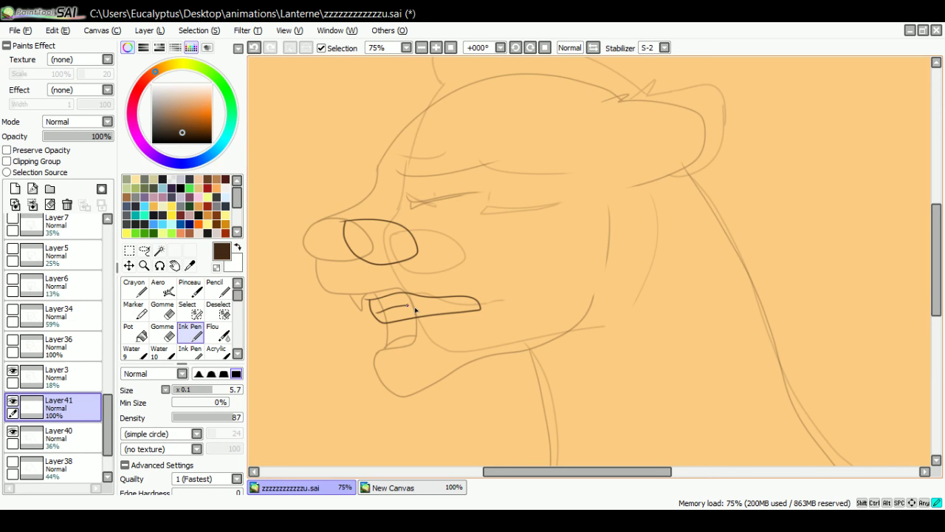
pyautogui.moveTo(331, 243); pyautogui.dragTo(573, 339)
# Transform the Layer41 muzzle drawing, making it slightly narrower and shifting it forward and down.
pyautogui.hotkey('ctrl', 't')
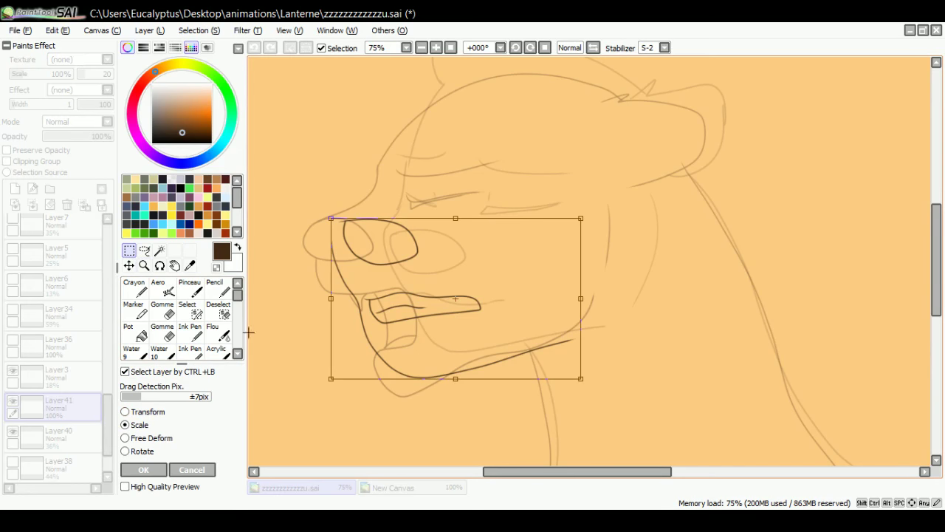
pyautogui.moveTo(333, 215); pyautogui.dragTo(331, 215)
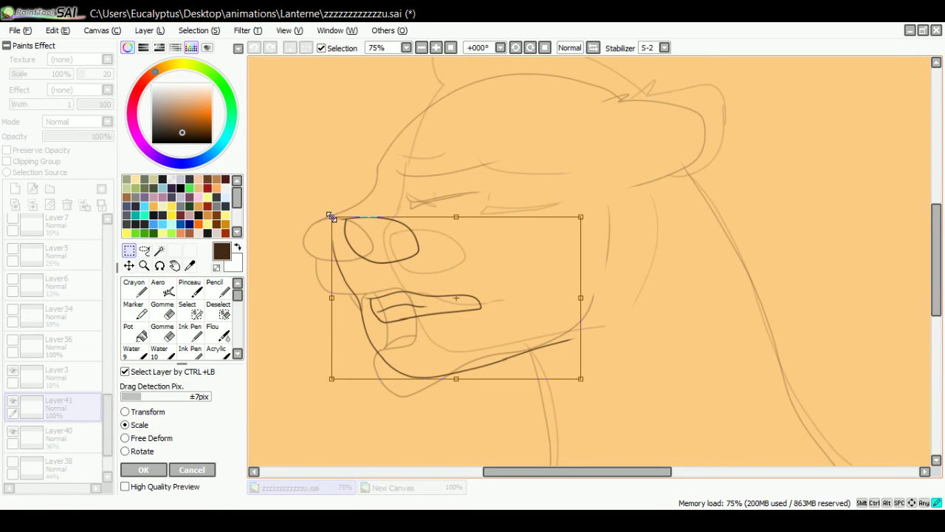
pyautogui.press('Return')
# Ink the cheek line, closed eye, muzzle bridge and top-of-head curve on Layer41, redrawing the head curve higher.
pyautogui.moveTo(633, 201); pyautogui.dragTo(602, 326)
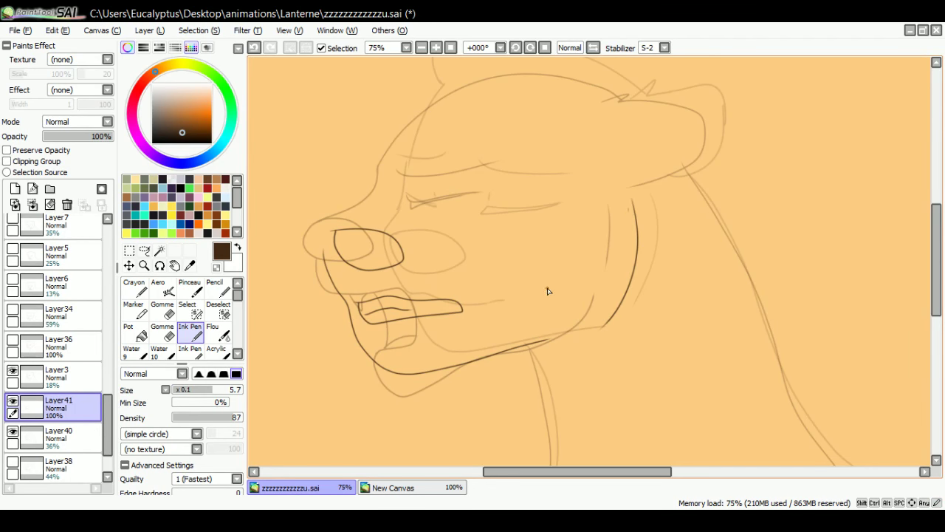
pyautogui.moveTo(442, 203); pyautogui.dragTo(478, 204)
pyautogui.moveTo(440, 212); pyautogui.dragTo(520, 193)
pyautogui.moveTo(326, 258)
pyautogui.mouseDown()
pyautogui.moveTo(412, 124)
pyautogui.moveTo(573, 91)
pyautogui.mouseUp()
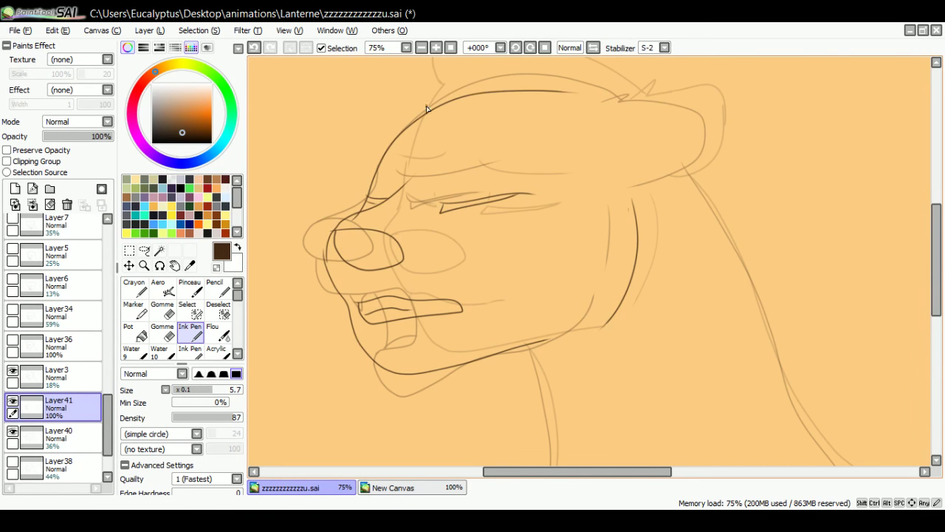
pyautogui.click(253, 48)
pyautogui.moveTo(366, 198)
pyautogui.mouseDown()
pyautogui.moveTo(378, 147)
pyautogui.moveTo(477, 74)
pyautogui.moveTo(628, 98)
pyautogui.mouseUp()
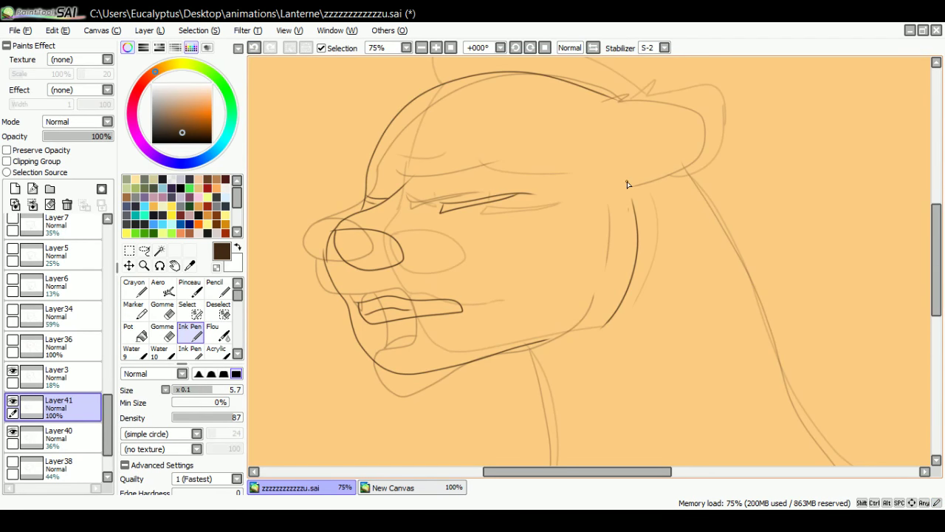
# Trim the back end of Layer41's top-of-head curve and adjust the head's position, checking it against Layer3.
pyautogui.scroll(-2, 464, 280)
pyautogui.scroll(1, 475, 299)
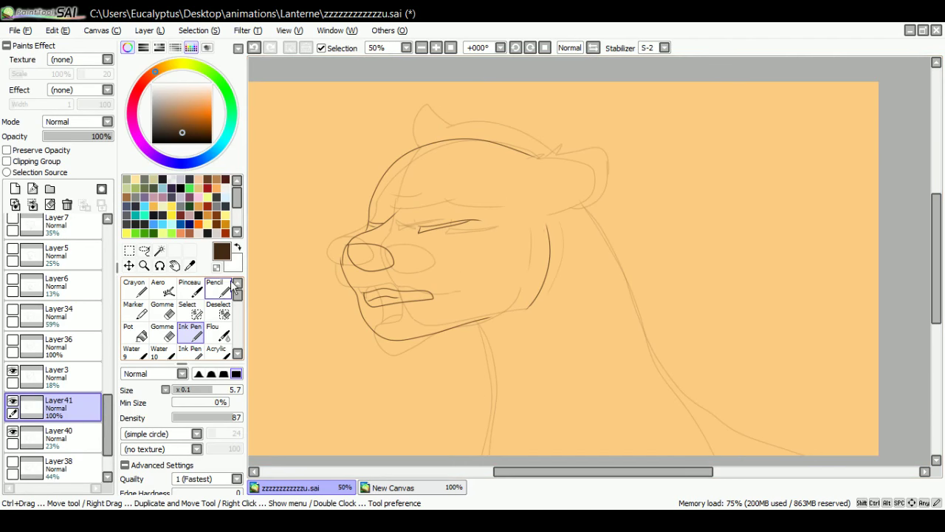
pyautogui.click(165, 313)
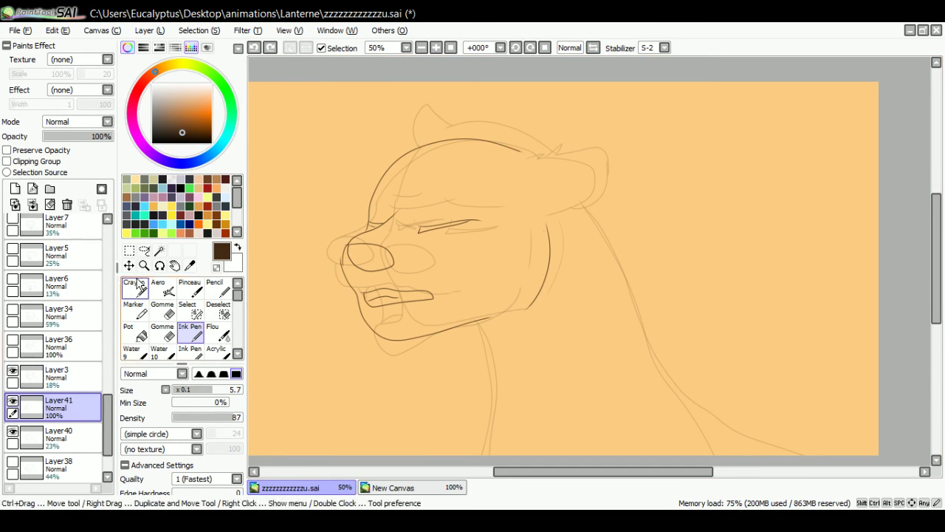
pyautogui.click(129, 250)
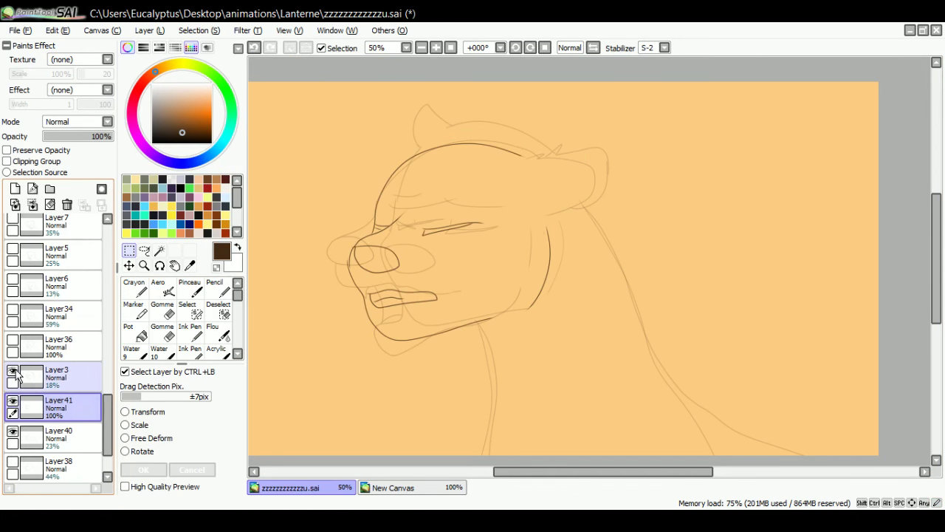
pyautogui.click(14, 372)
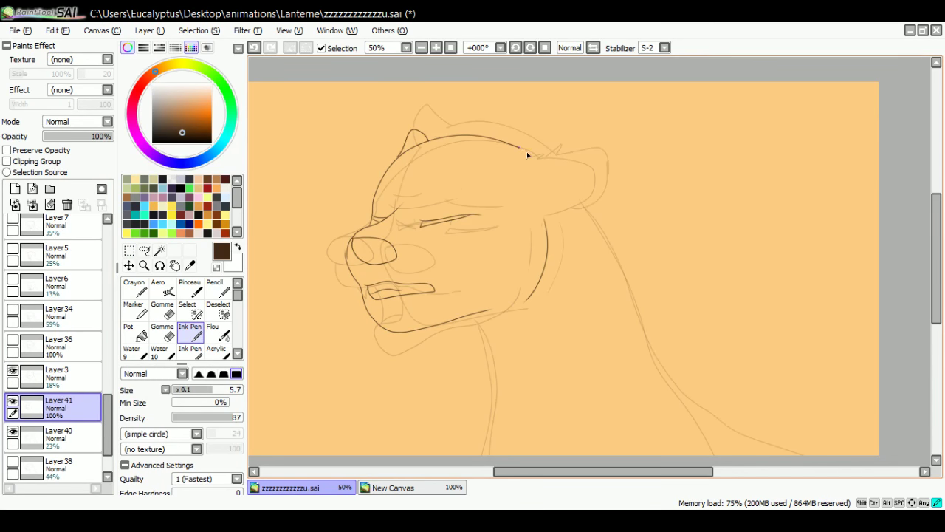
# Ink the near ear and both neck lines down to the canvas edge on Layer41, redoing the first ear stroke.
pyautogui.moveTo(527, 154); pyautogui.dragTo(590, 161)
pyautogui.click(254, 47)
pyautogui.moveTo(517, 152); pyautogui.dragTo(550, 211)
pyautogui.moveTo(573, 202); pyautogui.dragTo(758, 455)
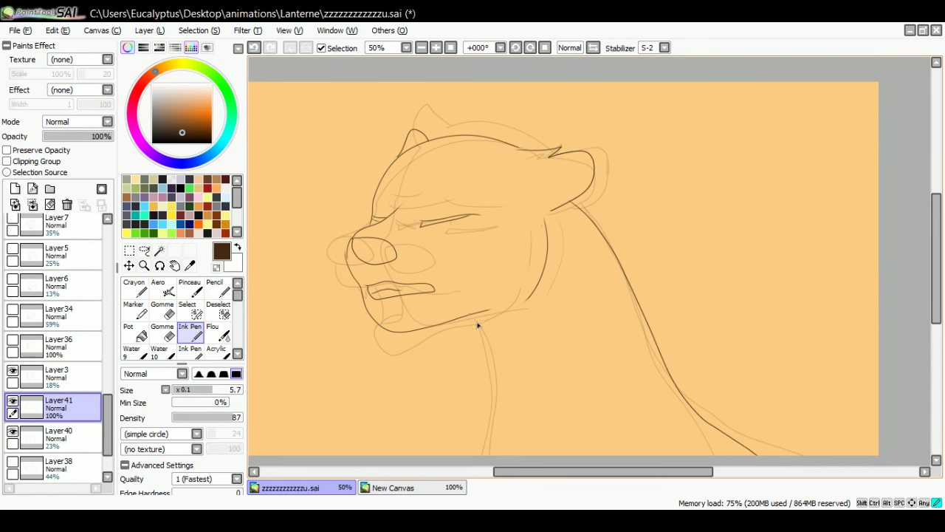
pyautogui.moveTo(470, 315)
pyautogui.mouseDown()
pyautogui.moveTo(494, 417)
pyautogui.moveTo(485, 455)
pyautogui.mouseUp()
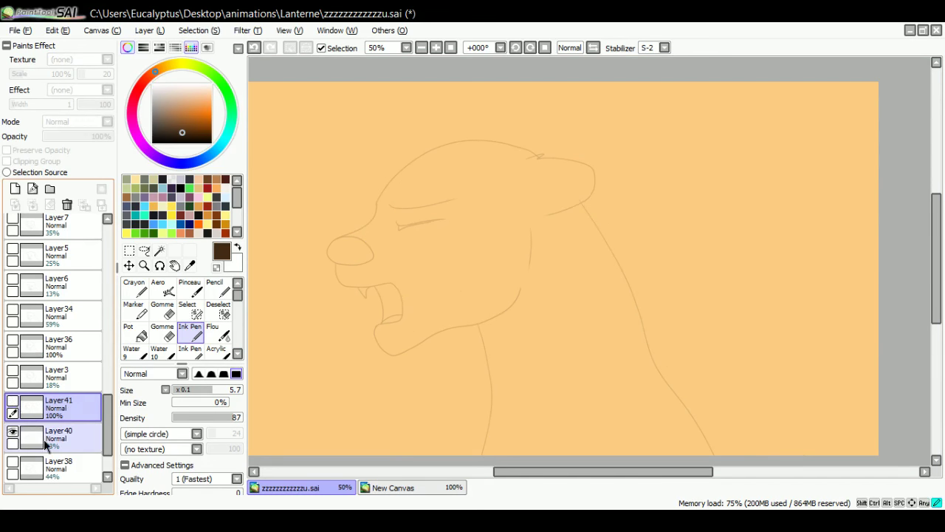
# Review the head turn by showing the Layer40, Layer41, Layer36 and Layer34 drawings one at a time.
pyautogui.click(38, 438)
pyautogui.click(28, 409)
pyautogui.click(13, 401)
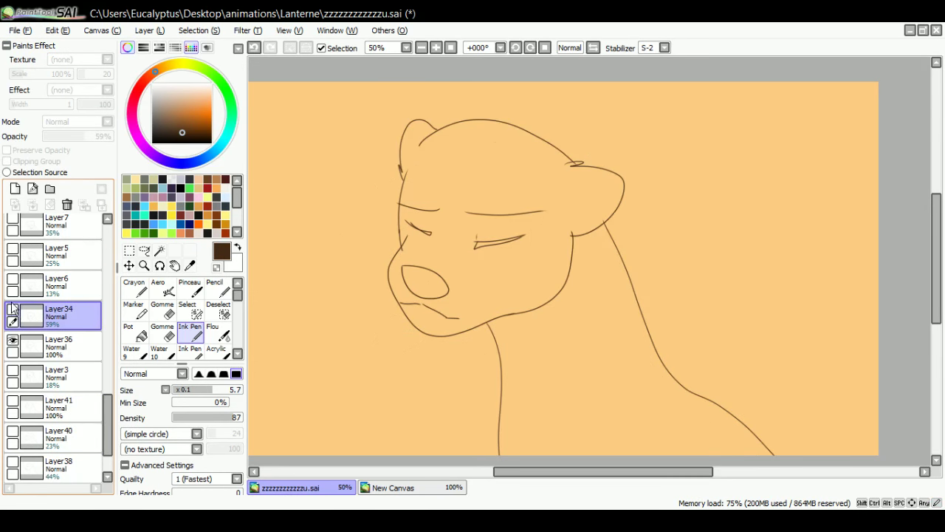
pyautogui.click(12, 311)
pyautogui.click(12, 340)
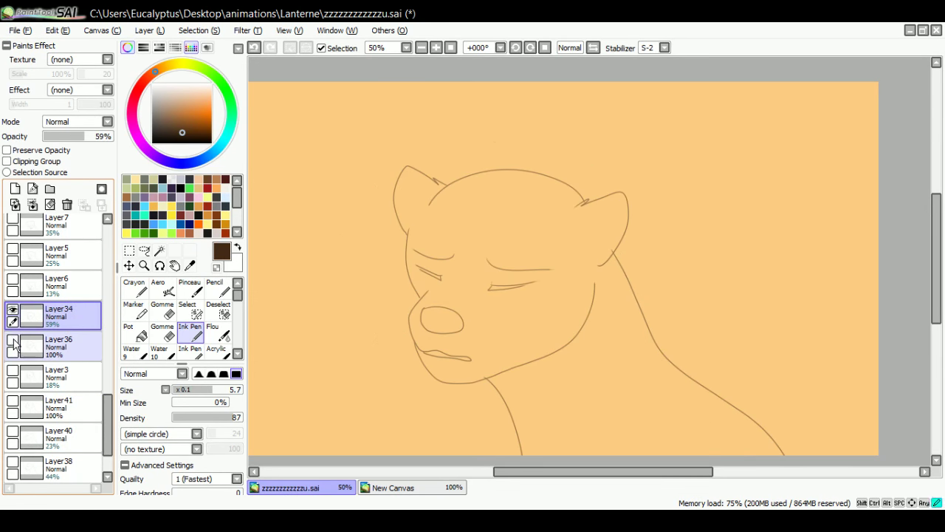
pyautogui.click(14, 314)
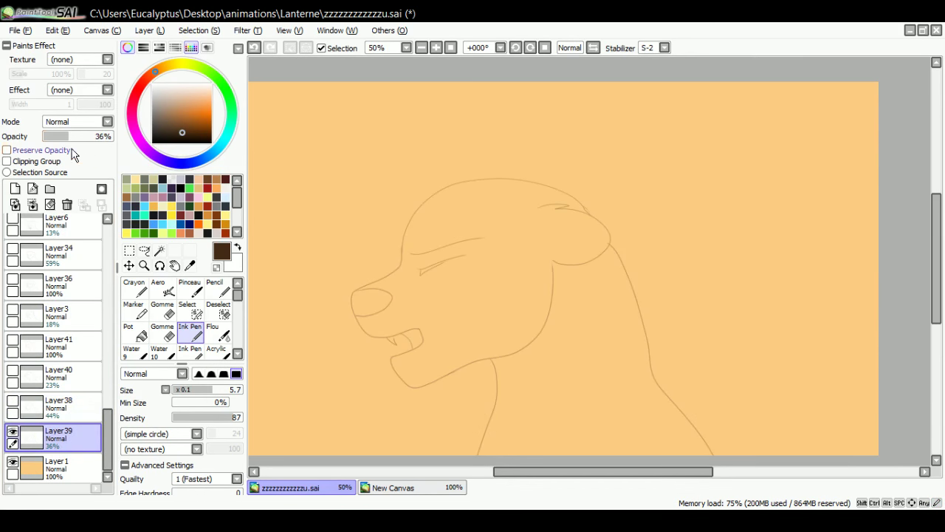
# Lower Layer39's opacity to 25% and add a new layer above it for the next frame.
pyautogui.click(61, 136)
pyautogui.click(15, 189)
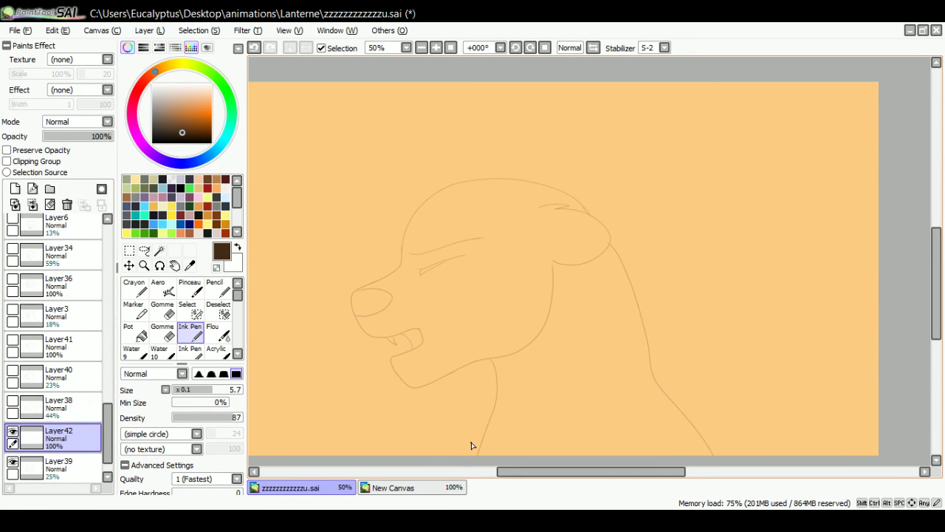
pyautogui.scroll(1, 472, 445)
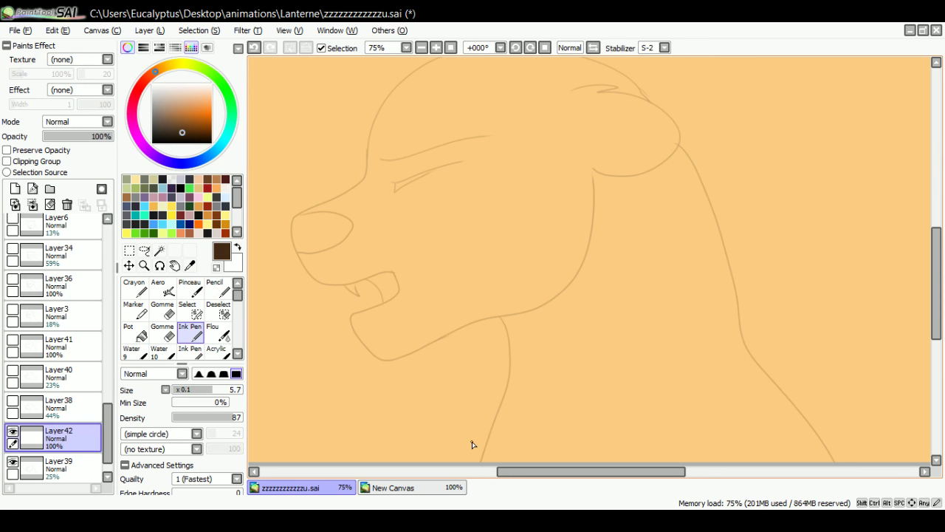
# Ink the cheek line, muzzle, nearly closed mouth, nose and closed eye on Layer42, and undo the first brow stroke.
pyautogui.moveTo(592, 166); pyautogui.dragTo(449, 328)
pyautogui.moveTo(362, 155)
pyautogui.mouseDown()
pyautogui.moveTo(317, 287)
pyautogui.moveTo(358, 303)
pyautogui.moveTo(411, 280)
pyautogui.moveTo(356, 319)
pyautogui.moveTo(395, 358)
pyautogui.moveTo(464, 328)
pyautogui.mouseUp()
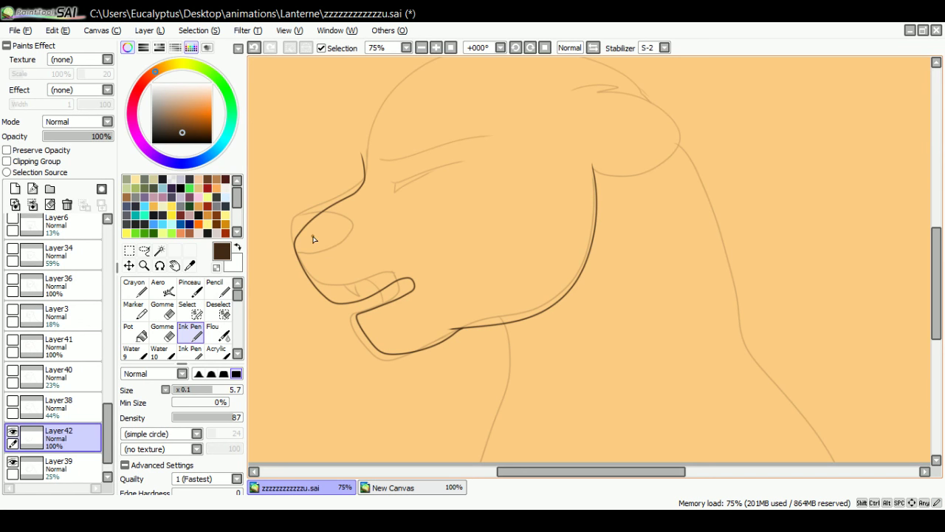
pyautogui.moveTo(375, 171); pyautogui.dragTo(502, 118)
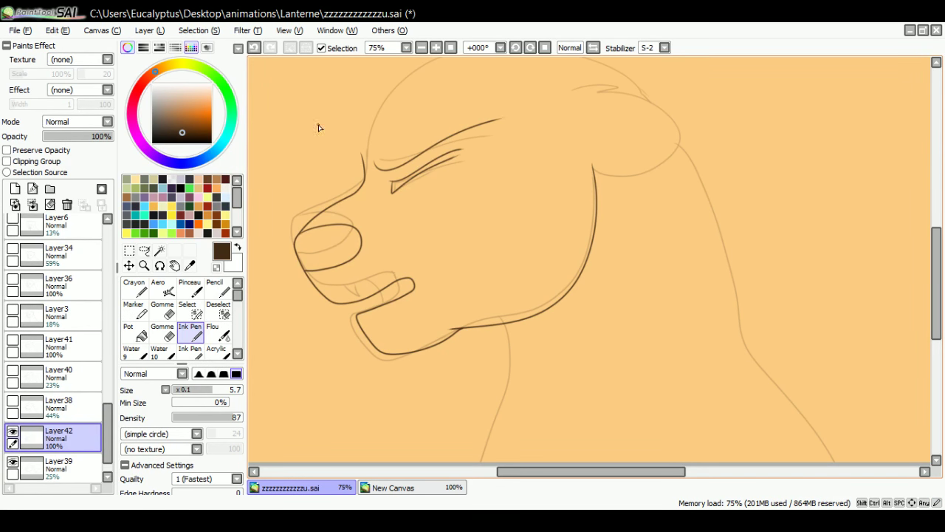
pyautogui.click(255, 48)
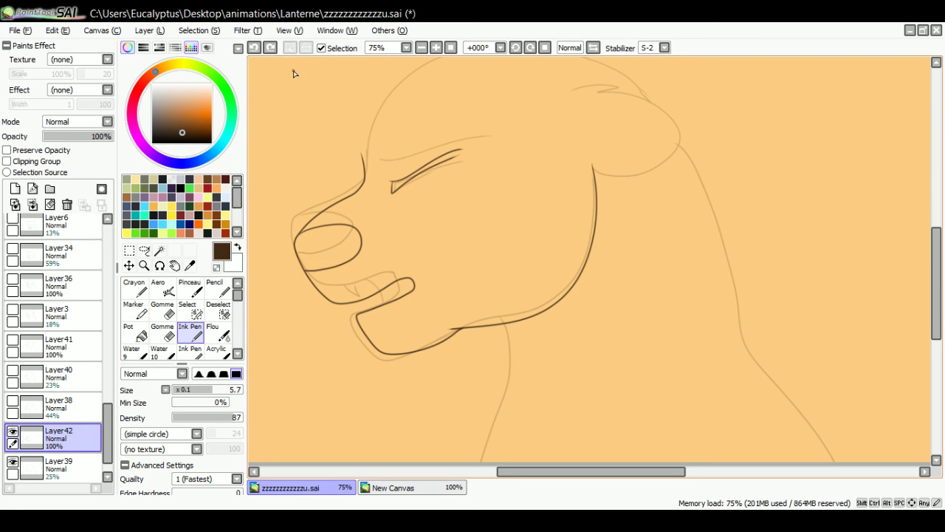
# Ink the brow, top-of-head curve and near ear on Layer42, redoing the head curve slightly higher.
pyautogui.moveTo(523, 107); pyautogui.dragTo(554, 110)
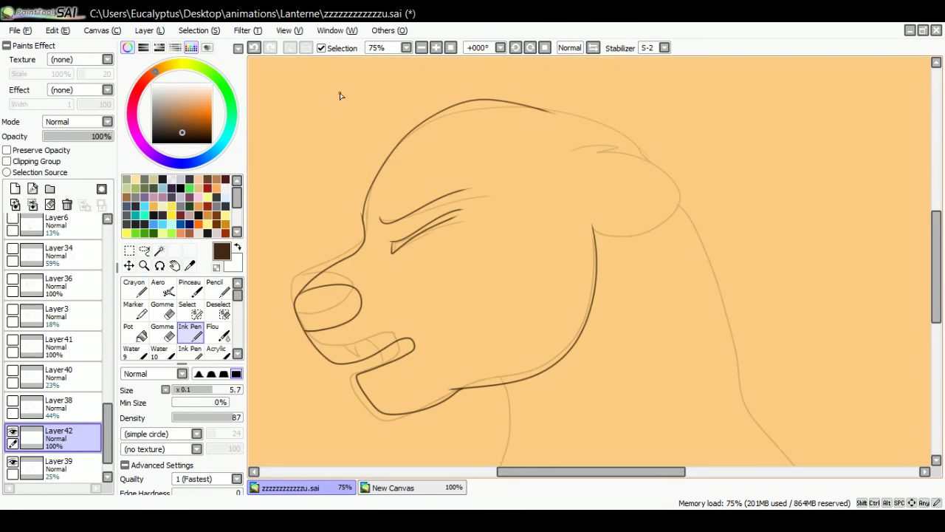
pyautogui.click(255, 48)
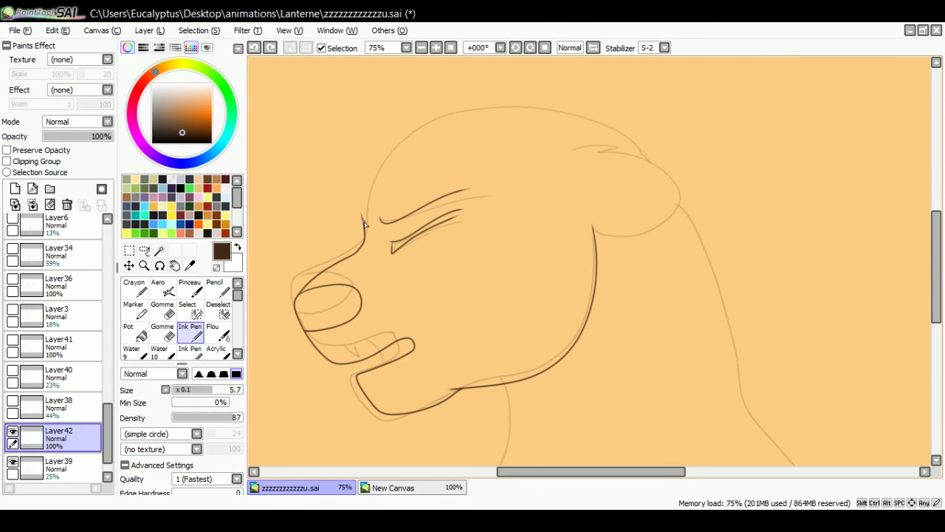
pyautogui.moveTo(362, 220)
pyautogui.mouseDown()
pyautogui.moveTo(406, 117)
pyautogui.moveTo(511, 95)
pyautogui.moveTo(618, 155)
pyautogui.moveTo(619, 169)
pyautogui.moveTo(601, 145)
pyautogui.moveTo(590, 150)
pyautogui.moveTo(675, 180)
pyautogui.moveTo(690, 229)
pyautogui.mouseUp()
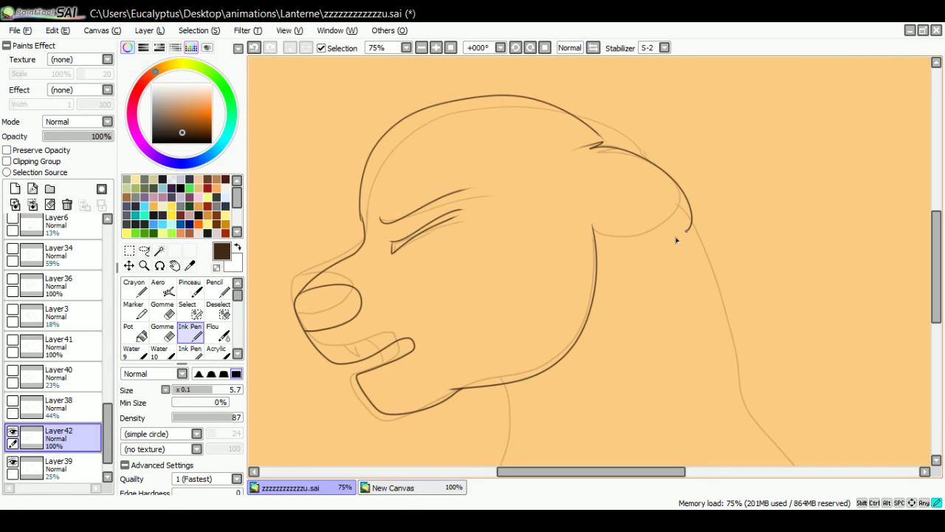
pyautogui.moveTo(533, 139)
pyautogui.mouseDown()
pyautogui.moveTo(578, 156)
pyautogui.moveTo(545, 201)
pyautogui.moveTo(533, 135)
pyautogui.moveTo(540, 139)
pyautogui.mouseUp()
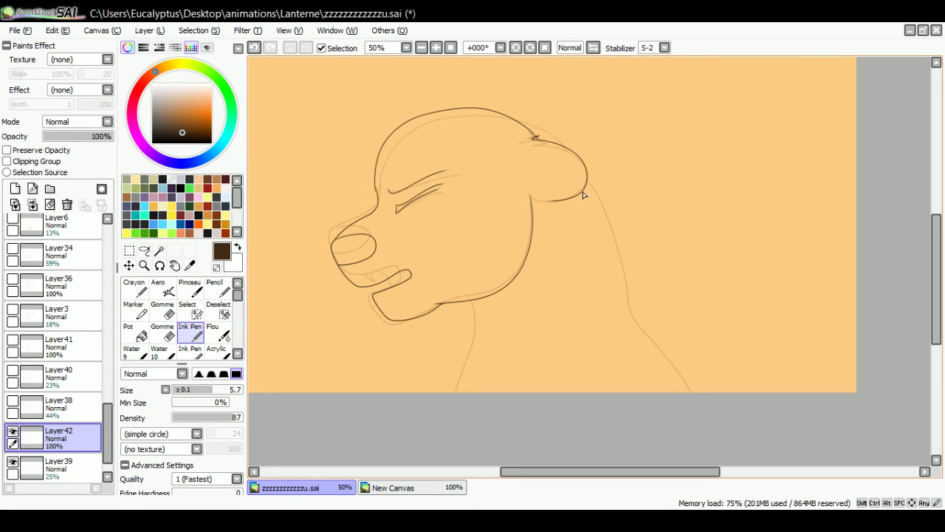
# Ink both neck lines down to the canvas edge on Layer42 and shift the head slightly lower.
pyautogui.moveTo(591, 196); pyautogui.dragTo(624, 277)
pyautogui.click(258, 50)
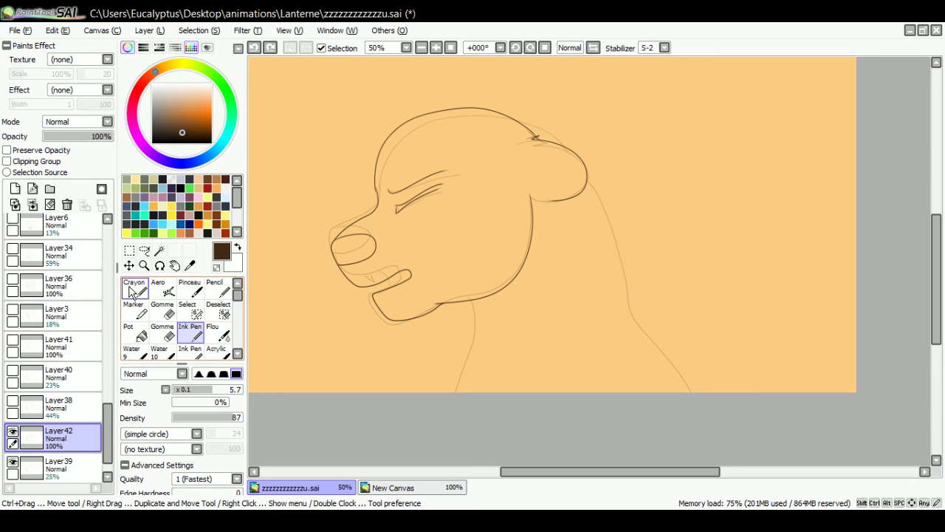
pyautogui.hotkey('ctrl', 'y')
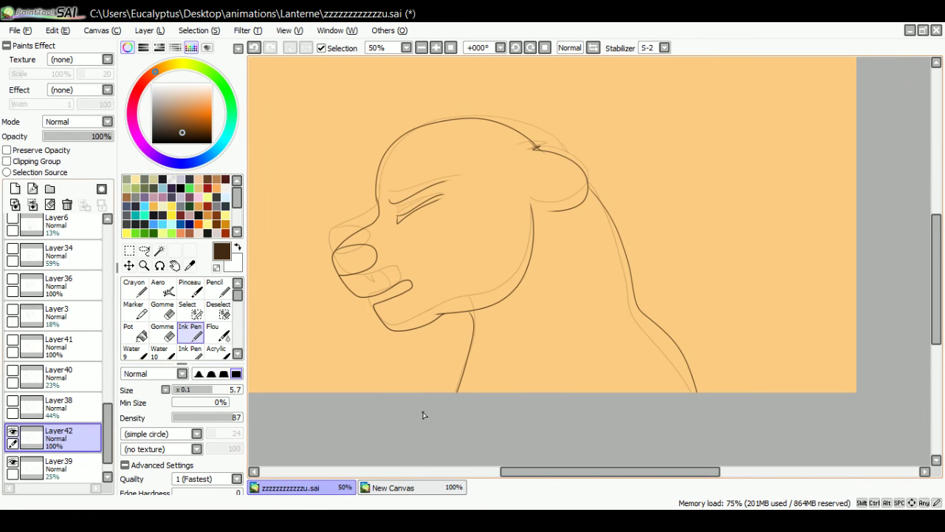
# Review the motion by flipping the visibility of the Layer42, Layer38, Layer40 and Layer41 drawings in sequence.
pyautogui.click(25, 412)
pyautogui.click(13, 401)
pyautogui.click(12, 432)
pyautogui.click(37, 375)
pyautogui.click(12, 371)
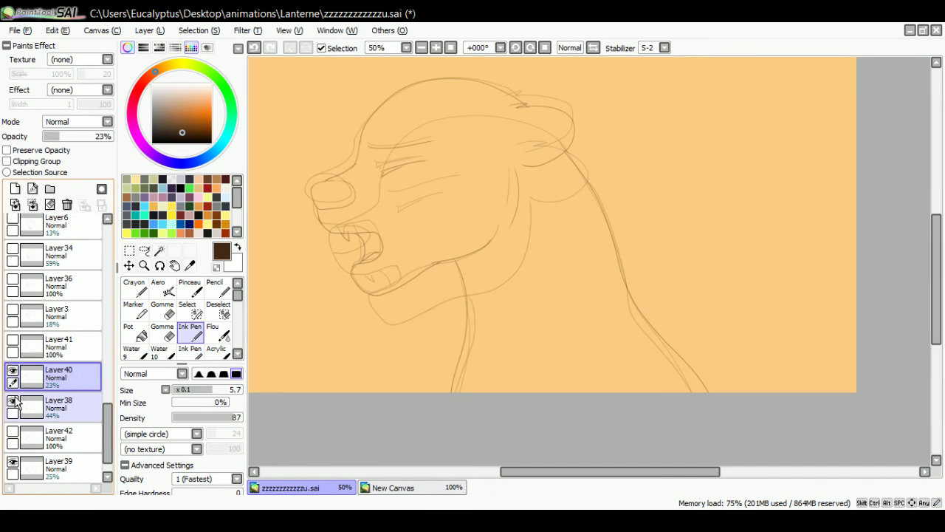
pyautogui.click(13, 401)
pyautogui.click(32, 343)
pyautogui.click(13, 340)
pyautogui.click(12, 370)
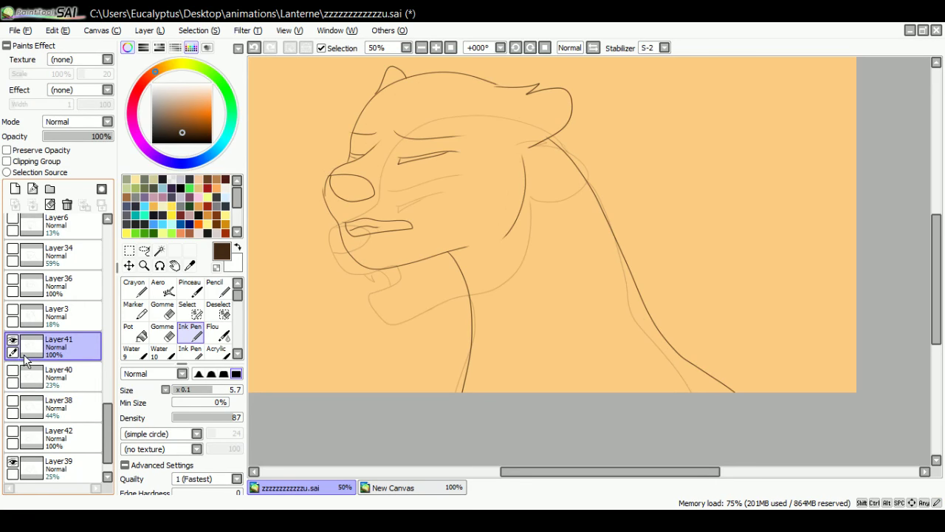
pyautogui.click(13, 340)
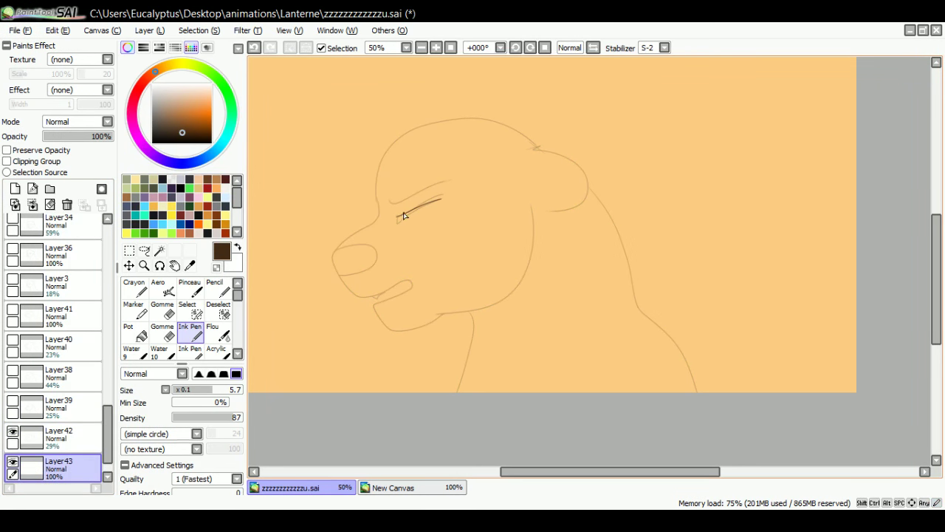
# Ink the closed-mouth head on Layer43 with eye, brow, muzzle, nose, jaw, ear and neck lines, placing the head slightly lower and forward.
pyautogui.moveTo(396, 219); pyautogui.dragTo(443, 195)
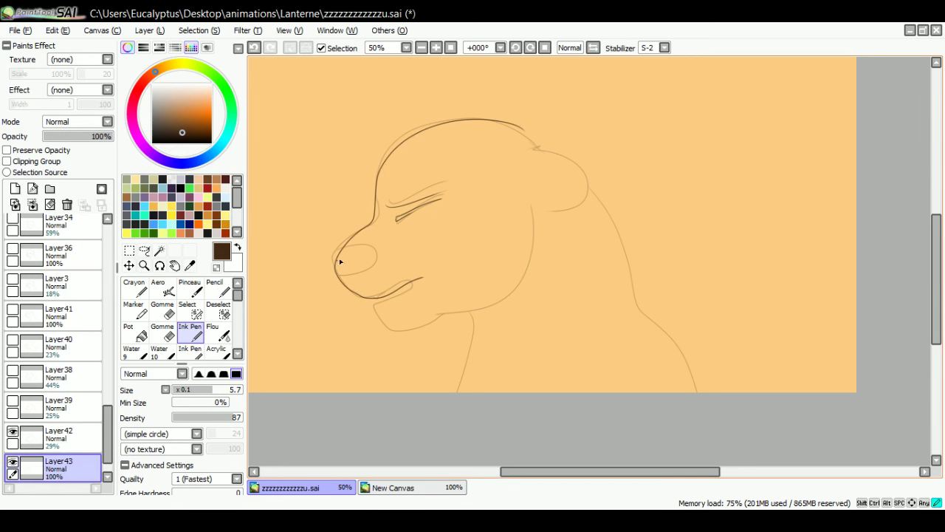
pyautogui.moveTo(340, 258)
pyautogui.mouseDown()
pyautogui.moveTo(380, 256)
pyautogui.moveTo(376, 276)
pyautogui.moveTo(355, 288)
pyautogui.moveTo(340, 269)
pyautogui.moveTo(341, 258)
pyautogui.moveTo(386, 318)
pyautogui.moveTo(402, 326)
pyautogui.moveTo(455, 311)
pyautogui.mouseUp()
pyautogui.moveTo(505, 147)
pyautogui.mouseDown()
pyautogui.moveTo(573, 185)
pyautogui.moveTo(528, 214)
pyautogui.moveTo(626, 285)
pyautogui.moveTo(679, 342)
pyautogui.moveTo(706, 392)
pyautogui.mouseUp()
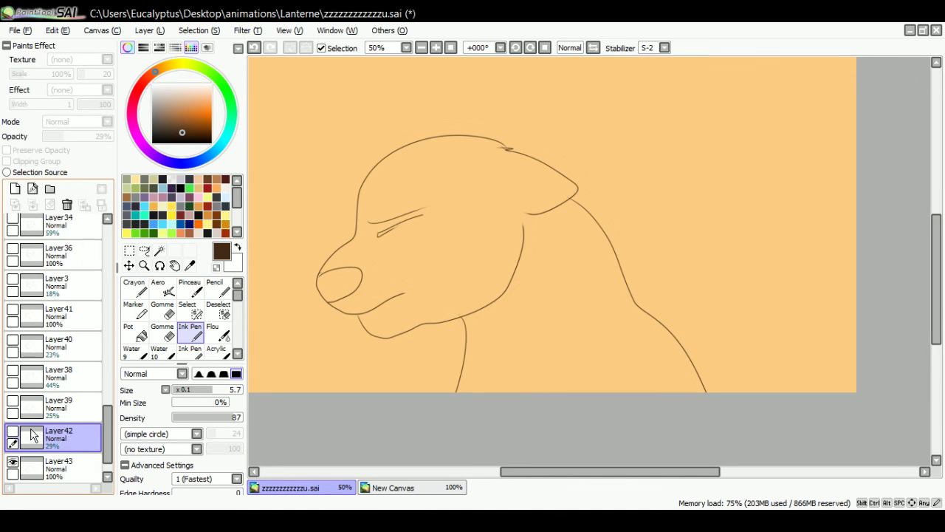
# Review the frames from Layer43 up to Layer3 by toggling their visibility in sequence, ending with all of them hidden.
pyautogui.click(12, 431)
pyautogui.click(13, 461)
pyautogui.click(27, 404)
pyautogui.click(12, 401)
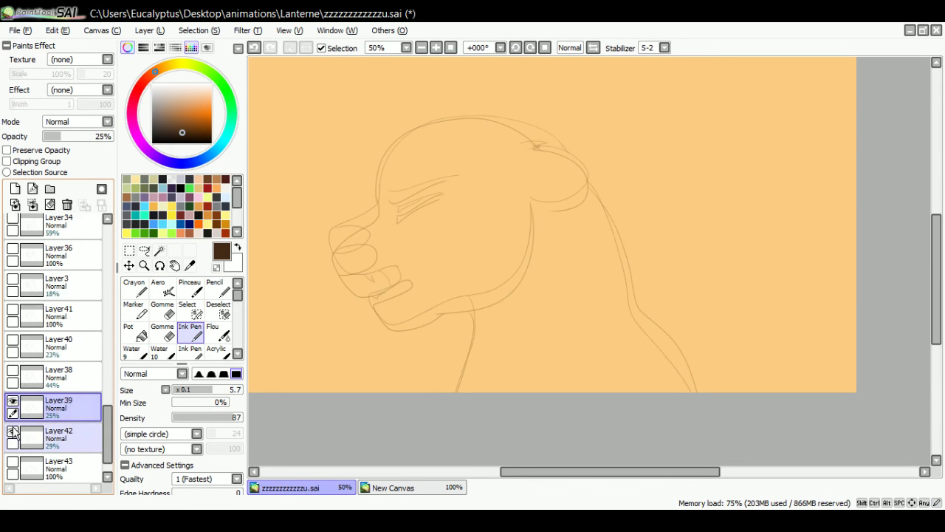
pyautogui.click(13, 431)
pyautogui.click(27, 372)
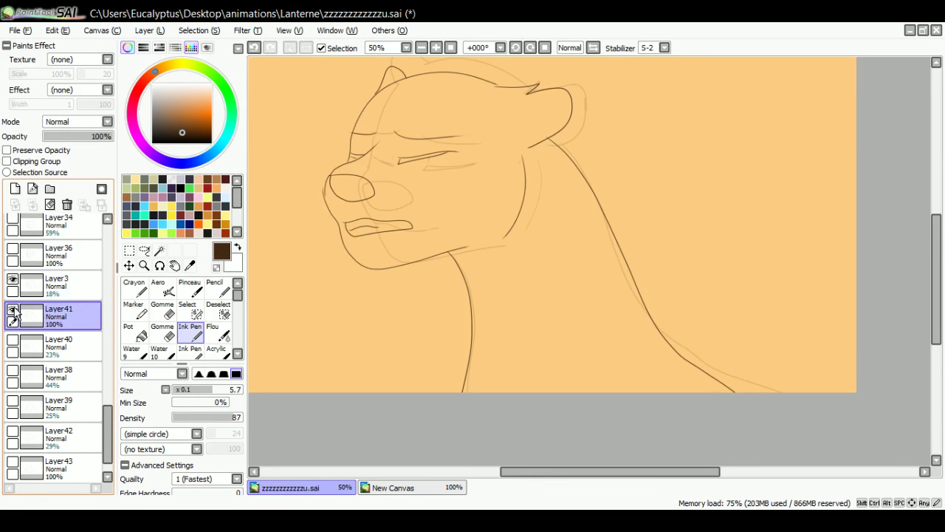
pyautogui.click(13, 309)
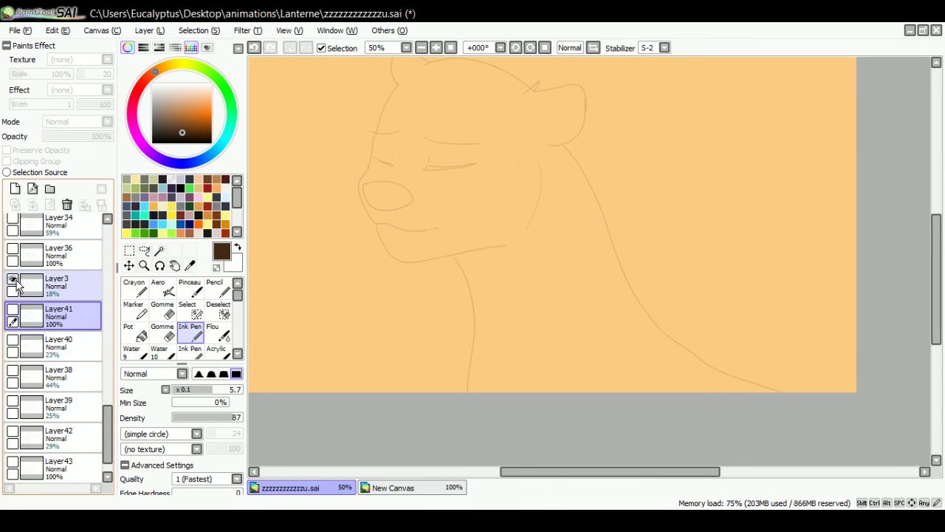
pyautogui.click(12, 279)
pyautogui.scroll(-2, 106, 413)
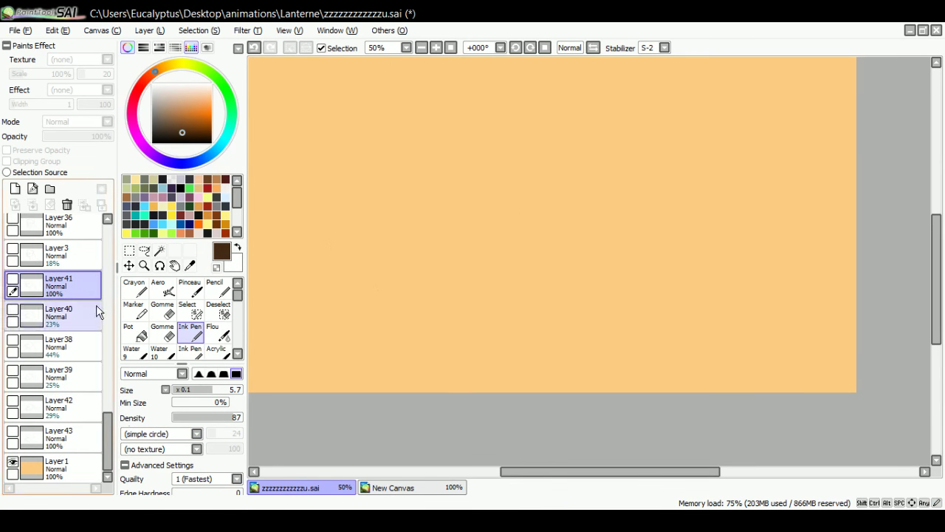
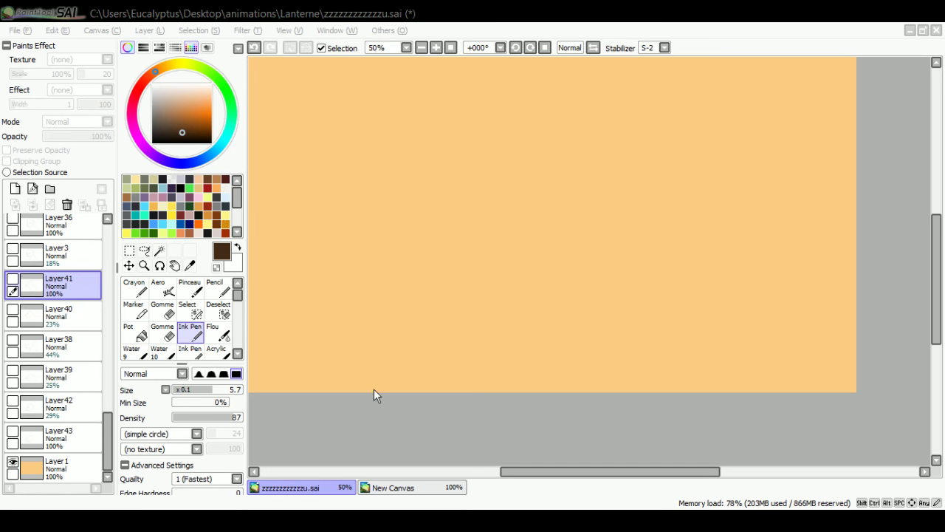
# Save the Layer41 frame as zzzzzzzzzzzzt5.png and set Layer3's opacity to 100%.
pyautogui.click(397, 506)
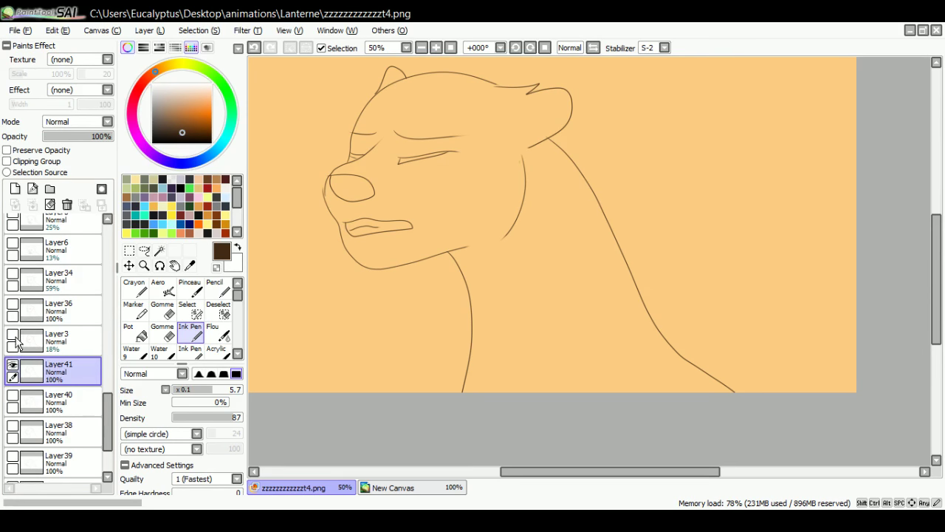
pyautogui.click(59, 340)
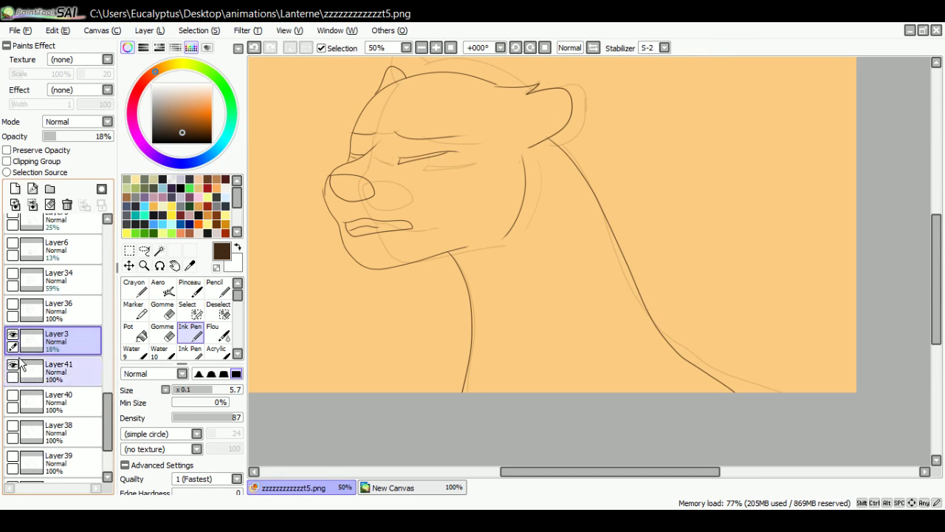
pyautogui.moveTo(105, 137); pyautogui.dragTo(122, 137)
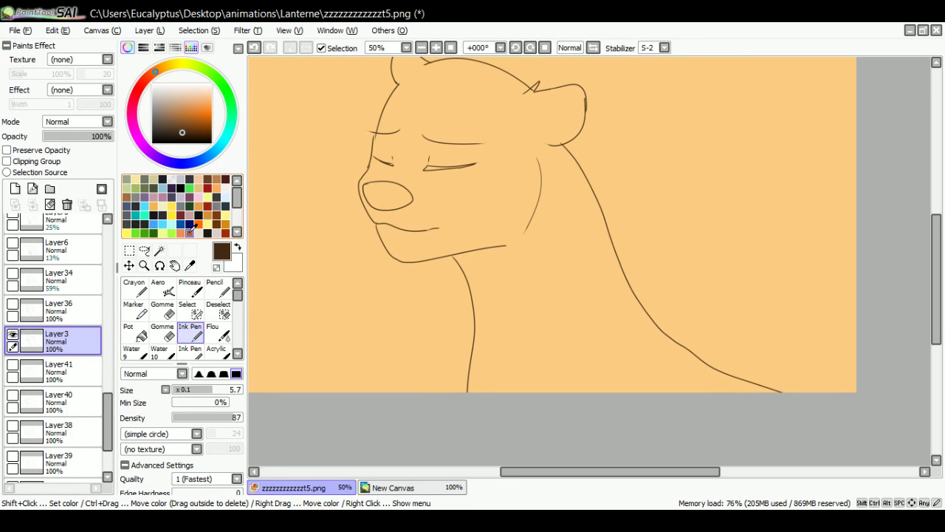
pyautogui.click(60, 310)
pyautogui.click(12, 303)
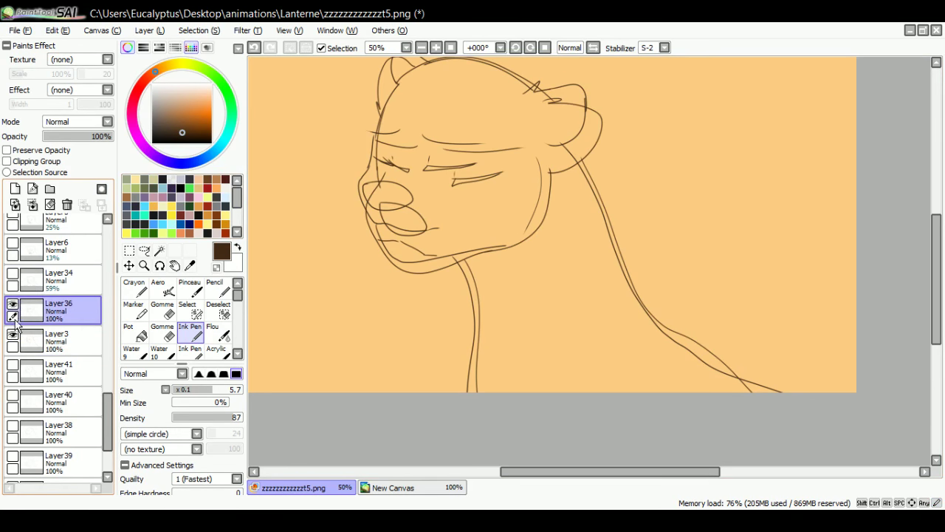
pyautogui.click(13, 334)
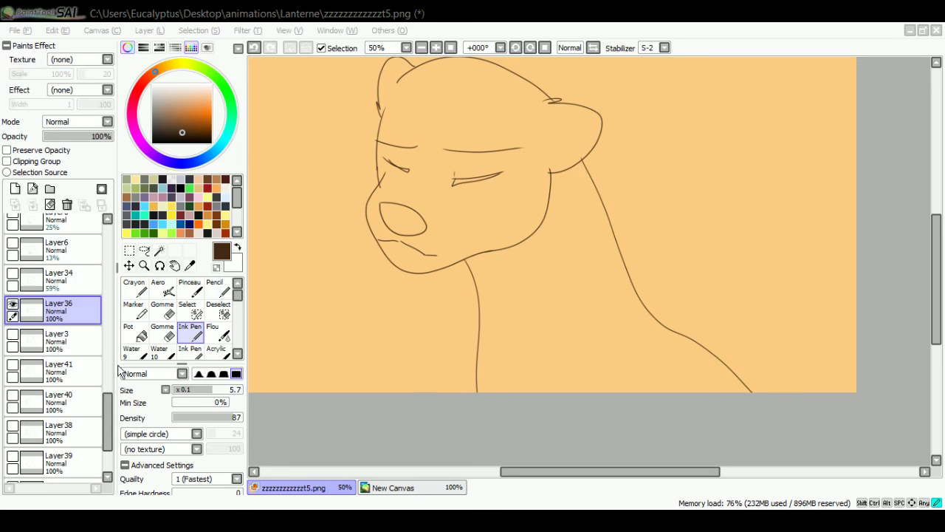
# Show Layer3 instead of Layer36 and save the frame as zzzzzzzzzzzzt6.png.
pyautogui.click(12, 334)
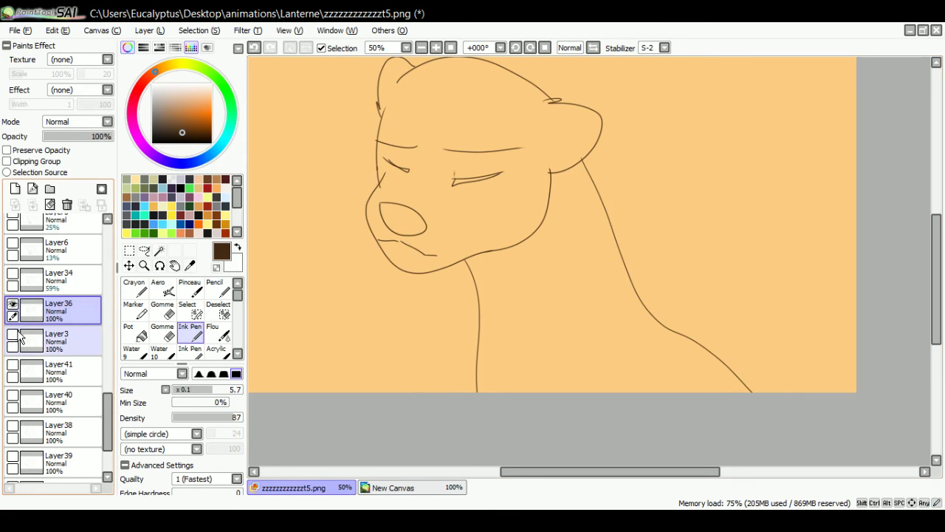
pyautogui.click(14, 304)
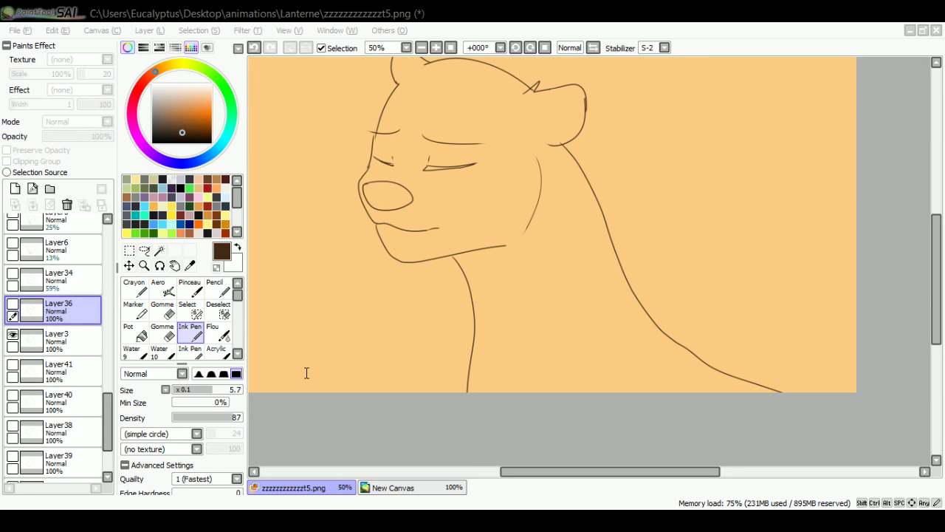
pyautogui.press('Return')
# Show Layer36 instead of Layer3 and save that frame as the next numbered PNG image.
pyautogui.click(19, 284)
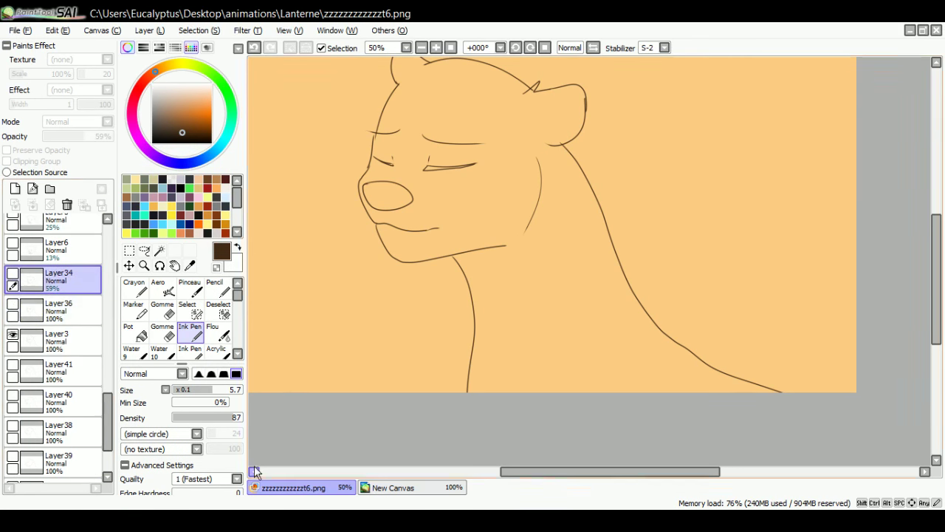
pyautogui.click(19, 324)
pyautogui.click(13, 305)
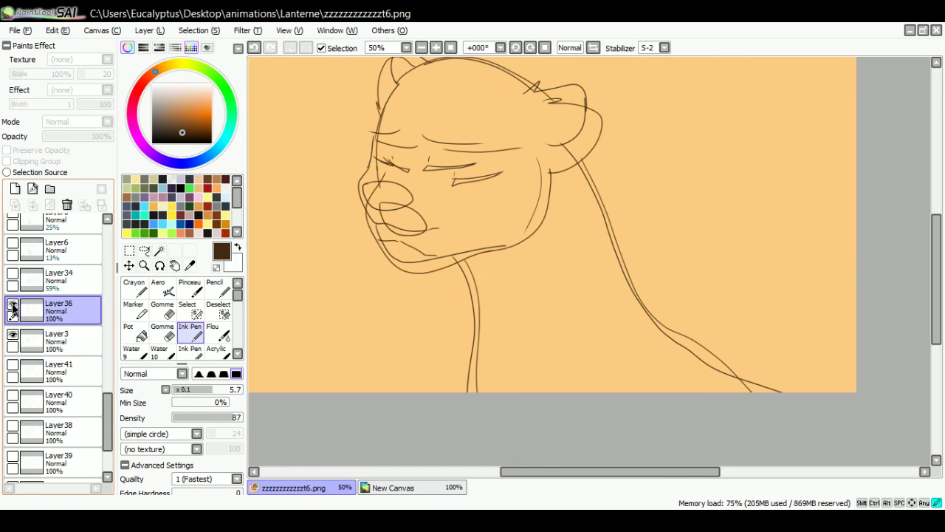
pyautogui.click(12, 334)
pyautogui.click(20, 31)
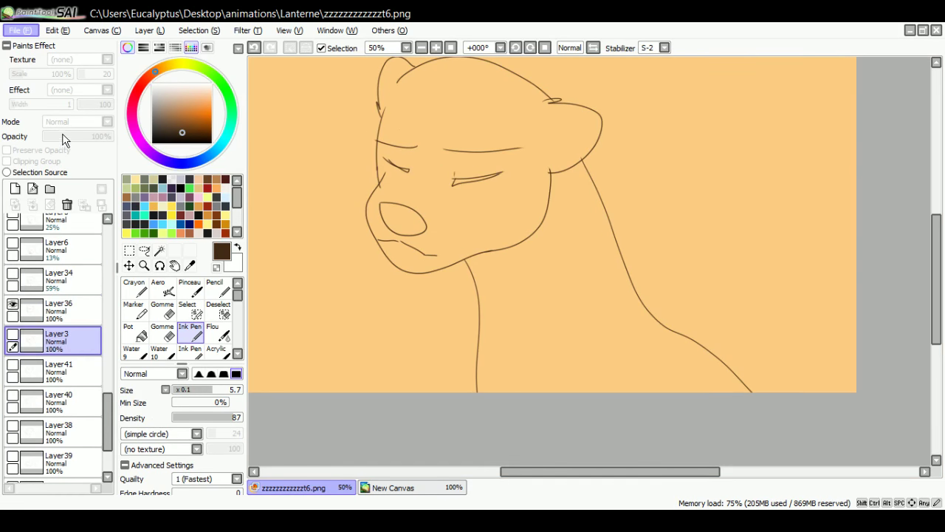
pyautogui.click(65, 139)
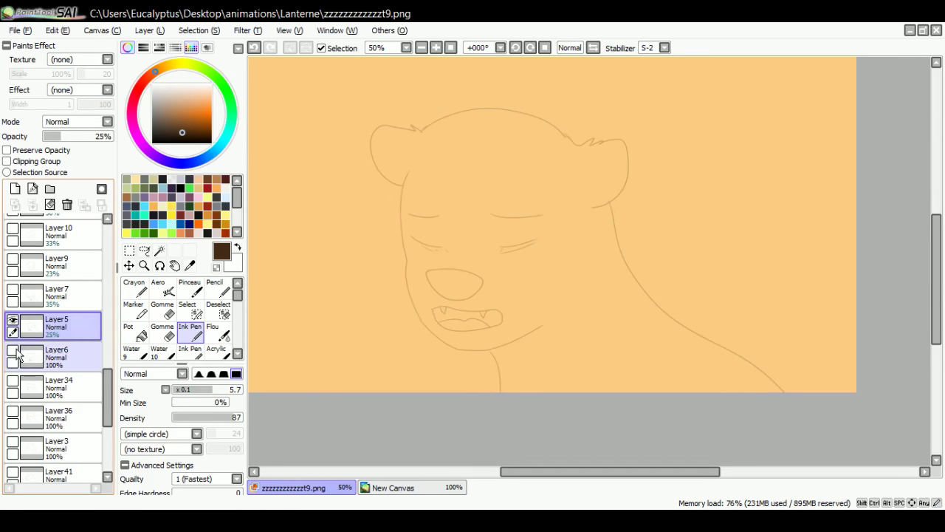
# Set the opacity of Layer5 and Layer7 to 100% and save the Layer7 frame as zzzzzzzzzzzzt11.png.
pyautogui.moveTo(86, 137); pyautogui.dragTo(111, 137)
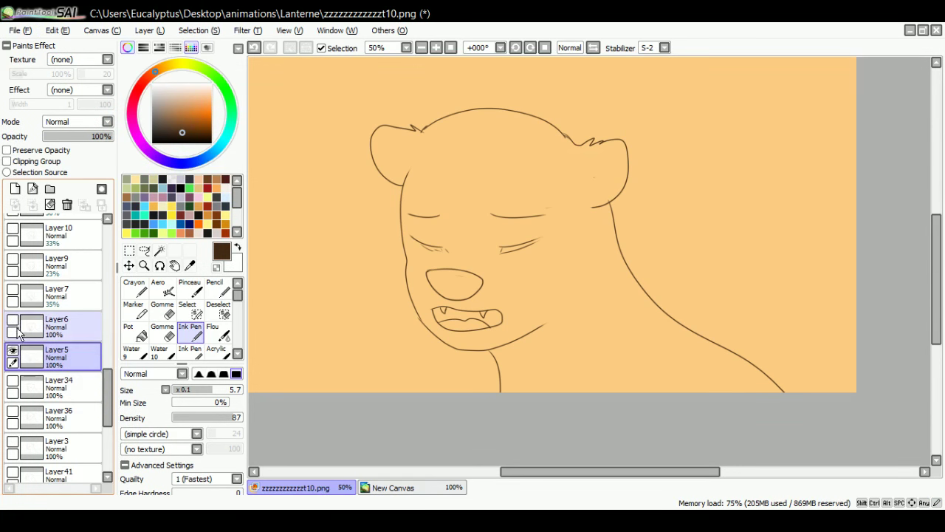
pyautogui.click(33, 301)
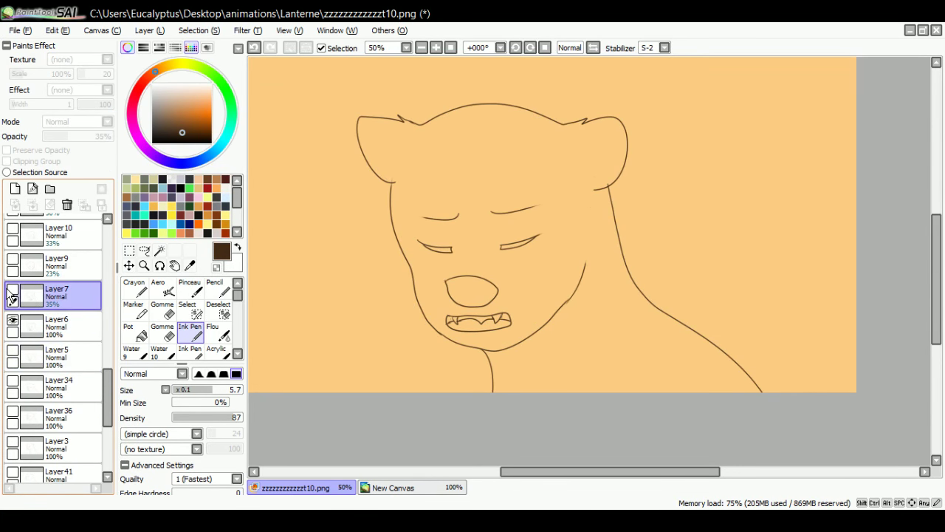
pyautogui.click(26, 31)
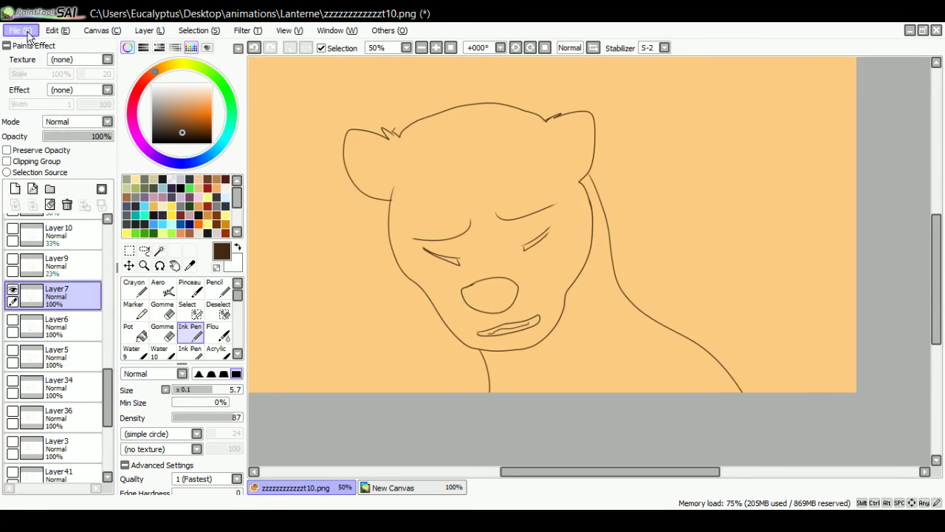
pyautogui.click(64, 129)
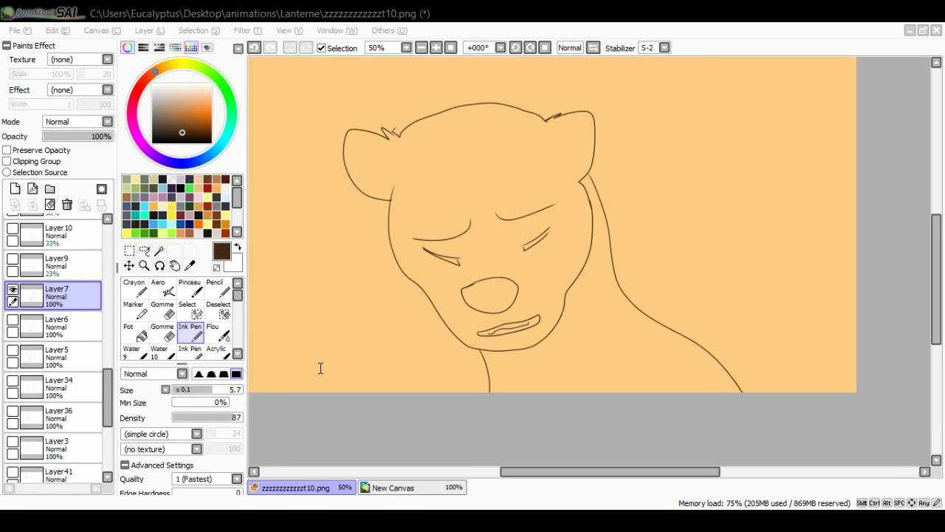
pyautogui.press('Return')
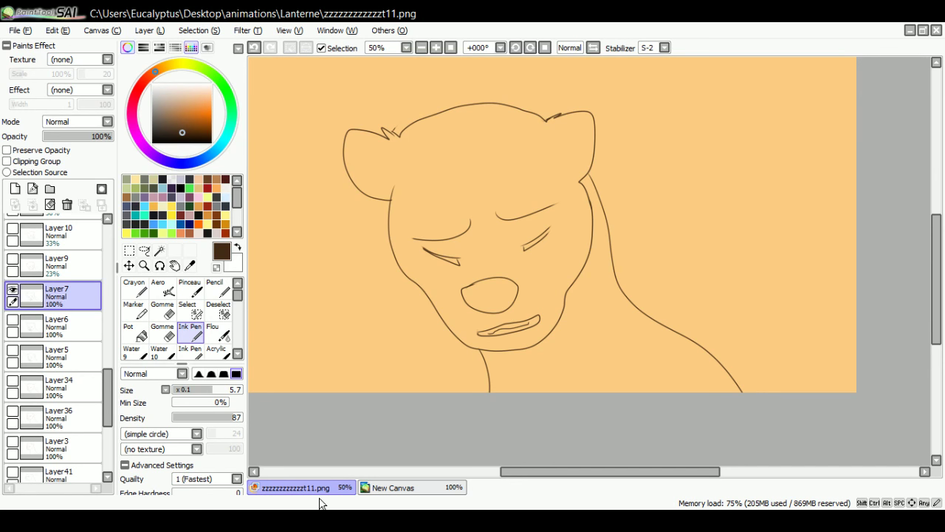
pyautogui.hotkey('ctrl', 'shift', 's')
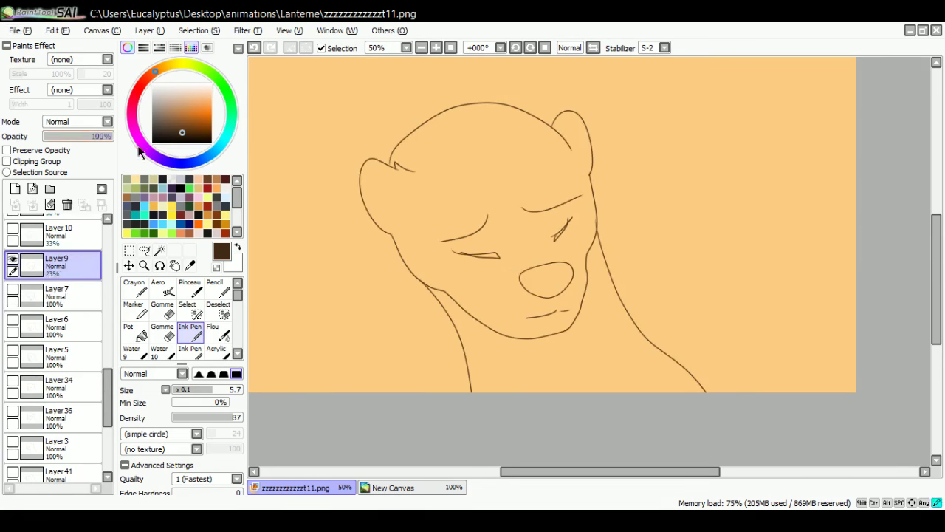
# Save the Layer9 frame as zzzzzzzzzzzzt12.png and set Layer10's opacity to 100%.
pyautogui.click(19, 34)
pyautogui.click(56, 129)
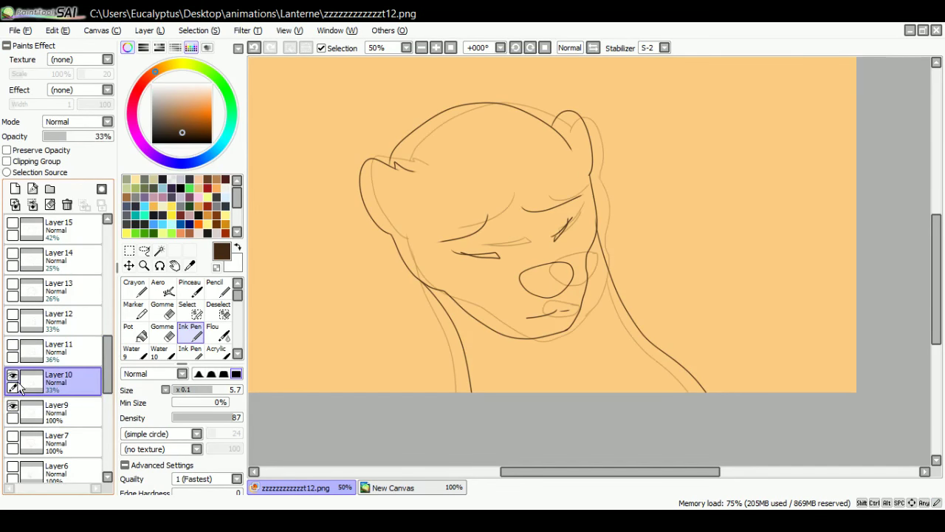
pyautogui.moveTo(79, 138); pyautogui.dragTo(101, 139)
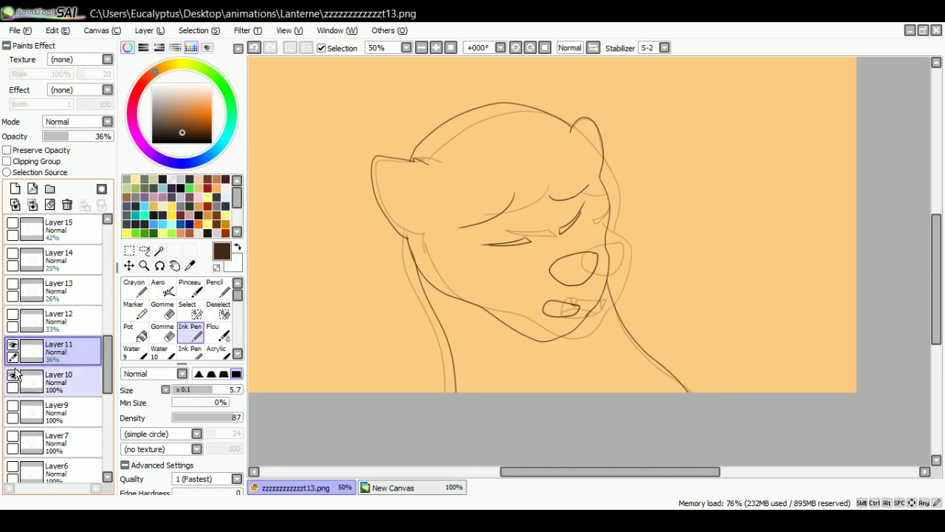
# Set Layer11's opacity to 100% and save its frame as zzzzzzzzzzzzt14.png.
pyautogui.moveTo(99, 140); pyautogui.dragTo(141, 149)
pyautogui.click(18, 33)
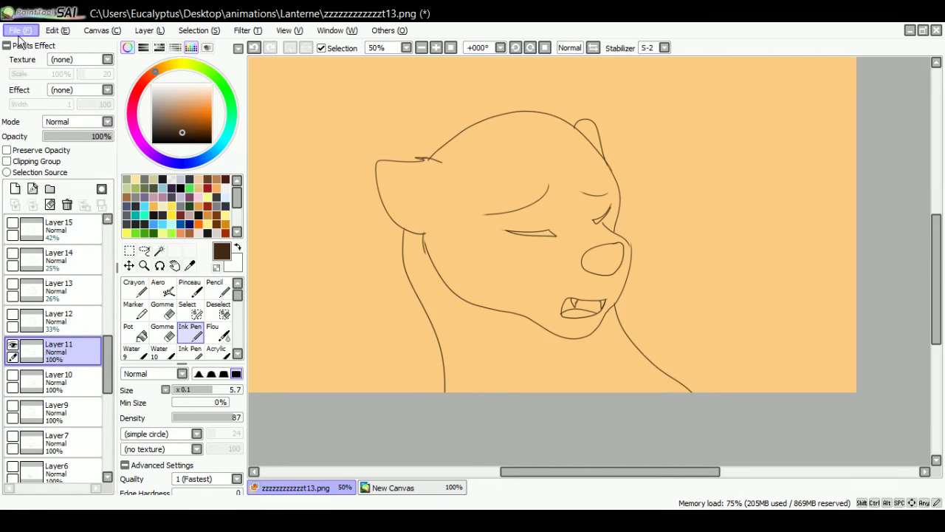
pyautogui.click(58, 130)
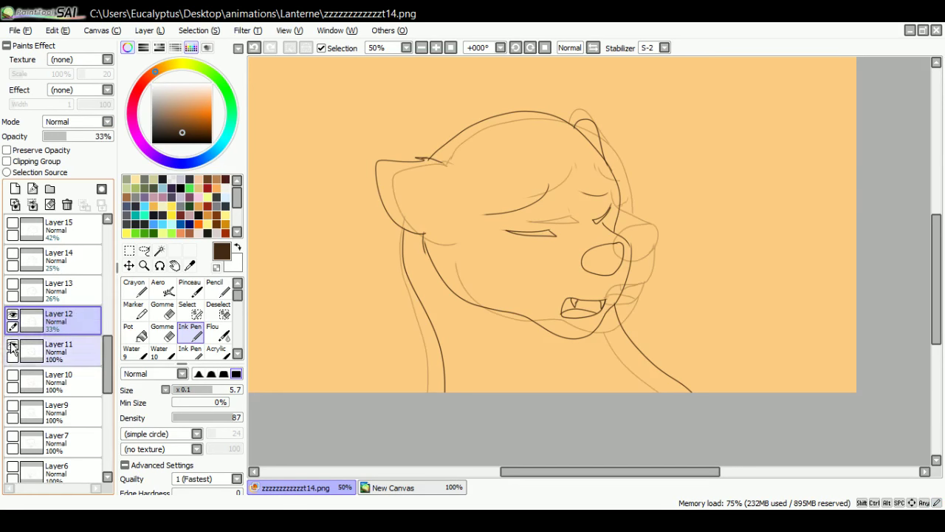
# Set Layer12's opacity to 100% and save its frame as zzzzzzzzzzzzt15.png.
pyautogui.moveTo(70, 139); pyautogui.dragTo(116, 139)
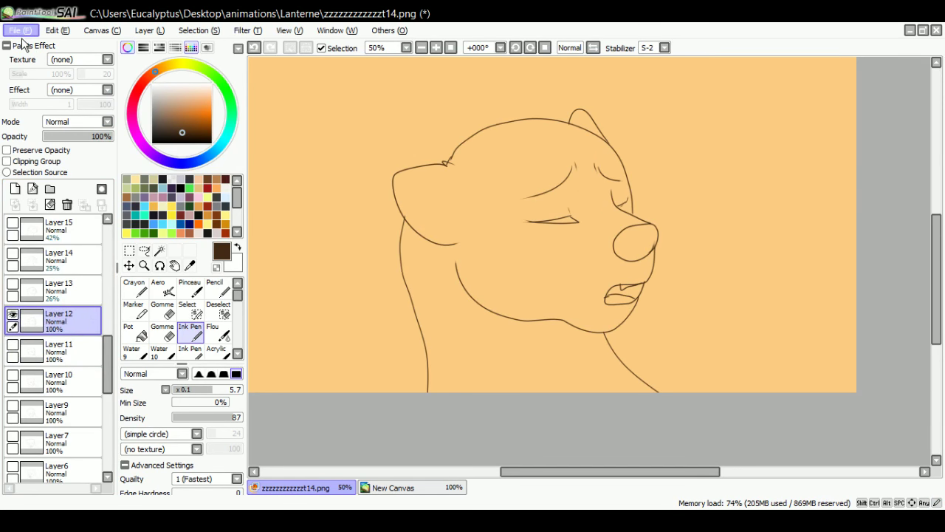
pyautogui.click(45, 97)
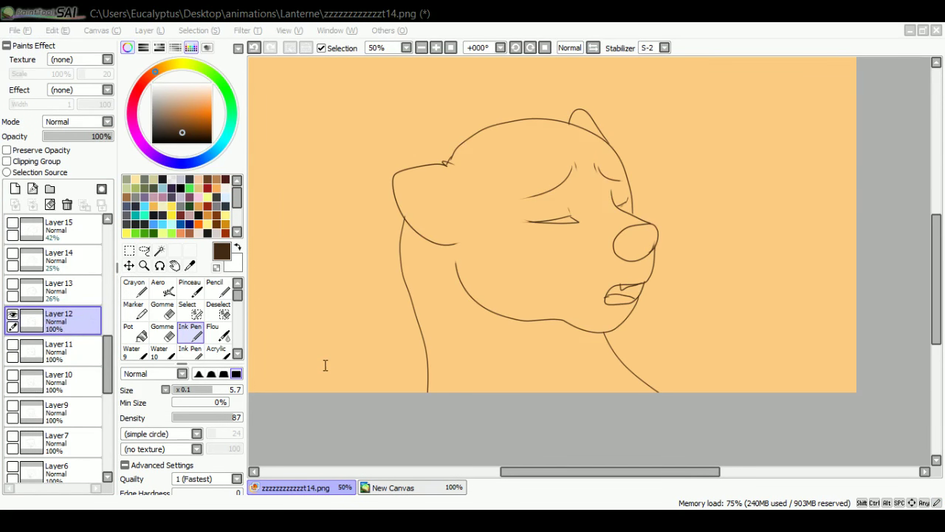
pyautogui.click(325, 365)
pyautogui.press('BackSpace')
pyautogui.write('5')
pyautogui.press('Return')
# Show Layer13 instead of Layer12 and set its opacity to 100%.
pyautogui.click(31, 299)
pyautogui.click(13, 287)
pyautogui.click(13, 313)
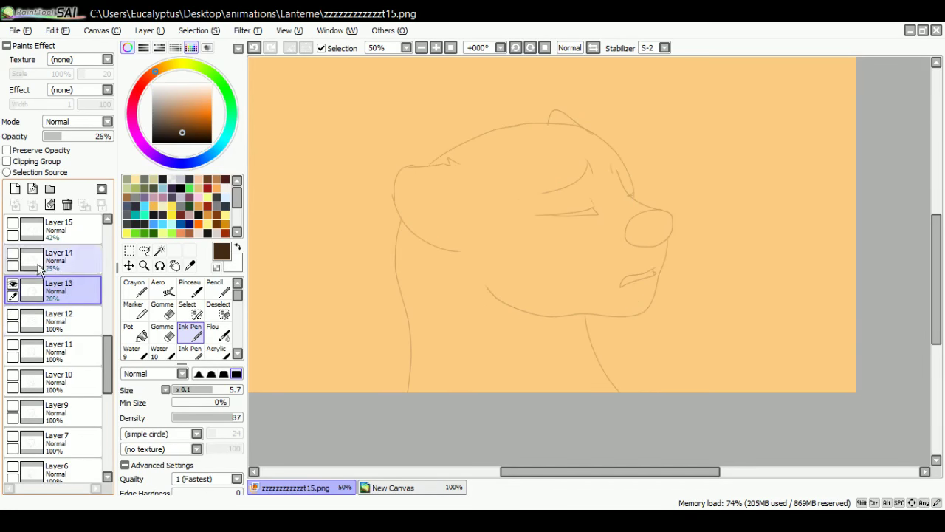
pyautogui.moveTo(71, 140); pyautogui.dragTo(115, 140)
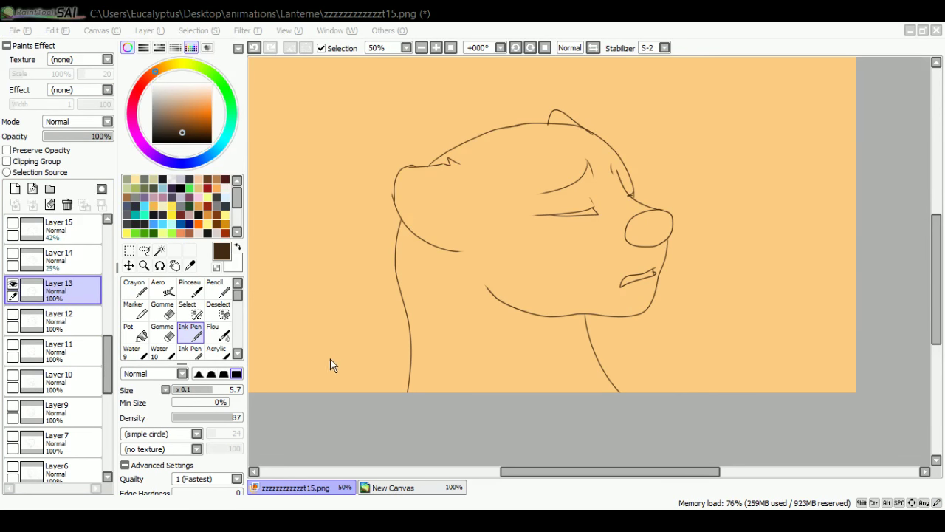
# Bring up the Layer14 frame, replace it with Layer15, and set Layer15's opacity to 100%.
pyautogui.click(14, 259)
pyautogui.click(12, 253)
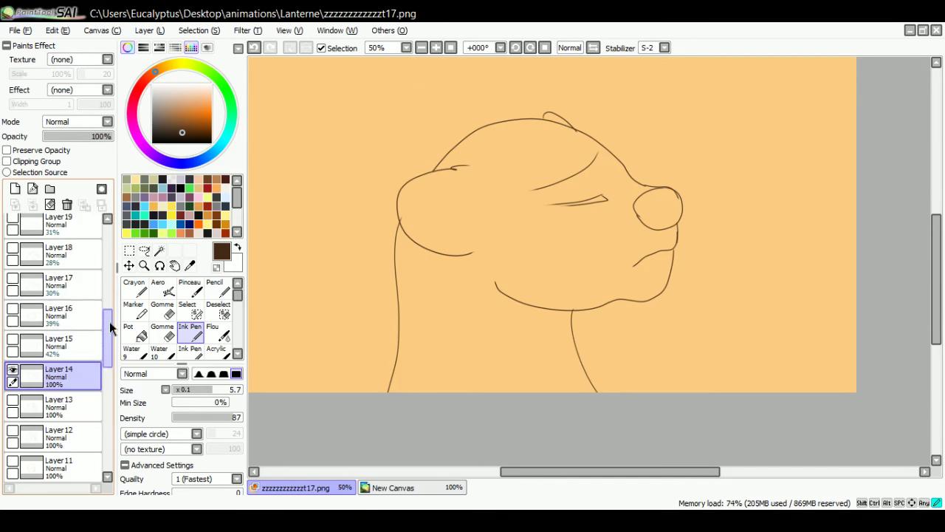
pyautogui.click(59, 345)
pyautogui.click(13, 344)
pyautogui.click(13, 369)
pyautogui.click(81, 137)
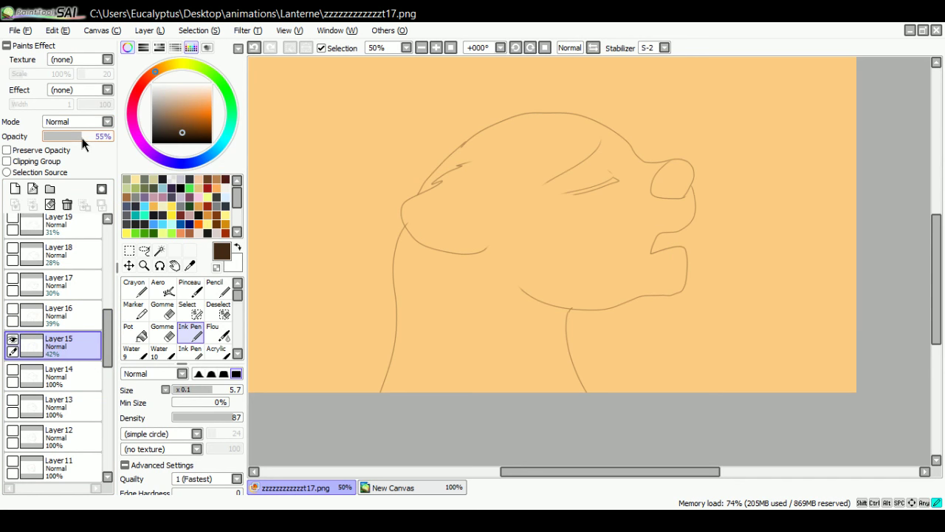
pyautogui.moveTo(81, 137); pyautogui.dragTo(118, 136)
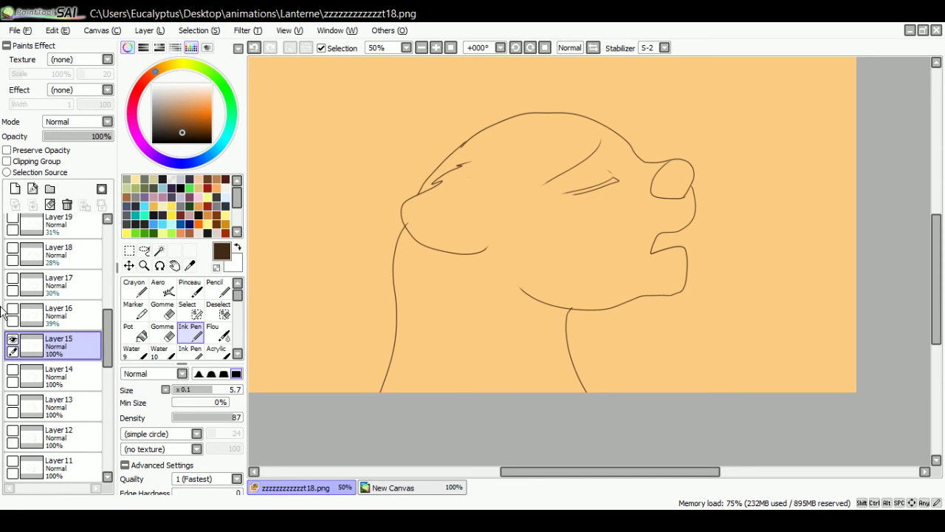
# Show Layer16 instead of Layer15 and set its opacity to 100%.
pyautogui.click(13, 314)
pyautogui.click(59, 315)
pyautogui.click(12, 344)
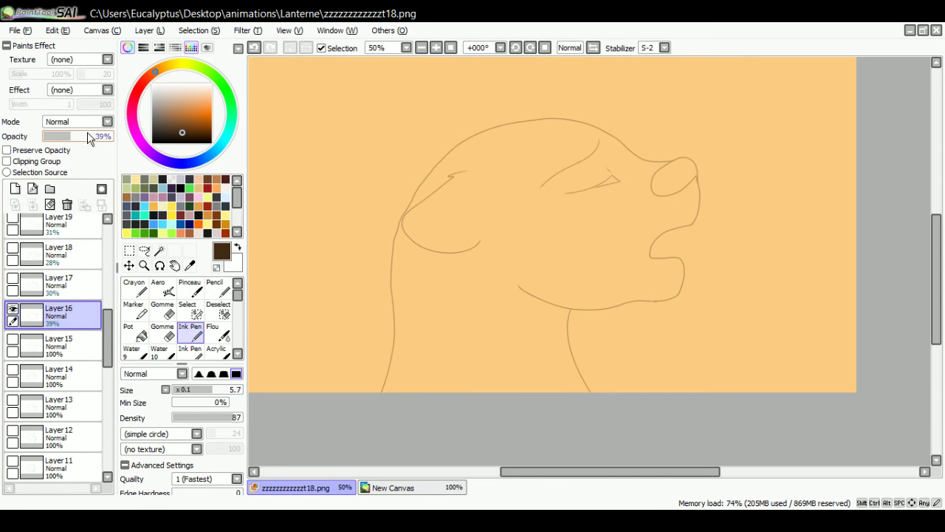
pyautogui.moveTo(89, 138); pyautogui.dragTo(117, 137)
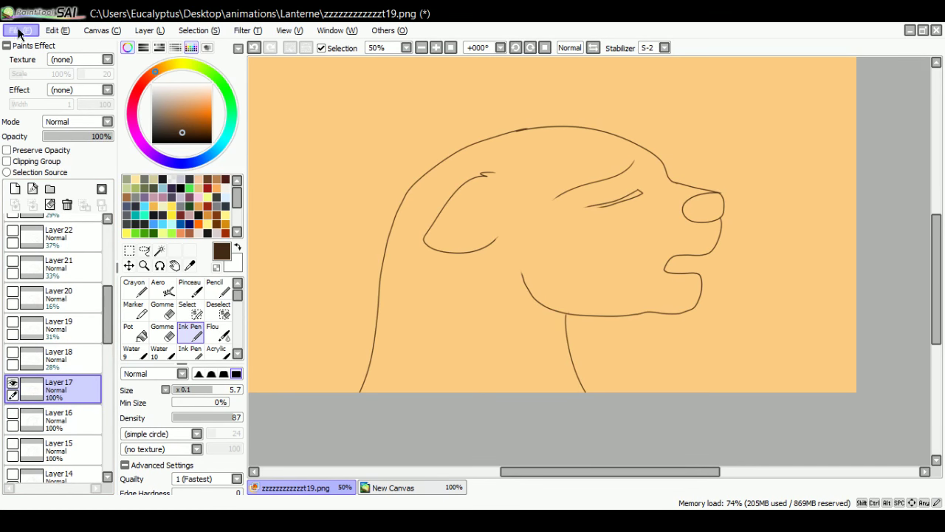
# Save the Layer17 frame as the next numbered PNG and show Layer18 in its place at 100% opacity.
pyautogui.click(19, 34)
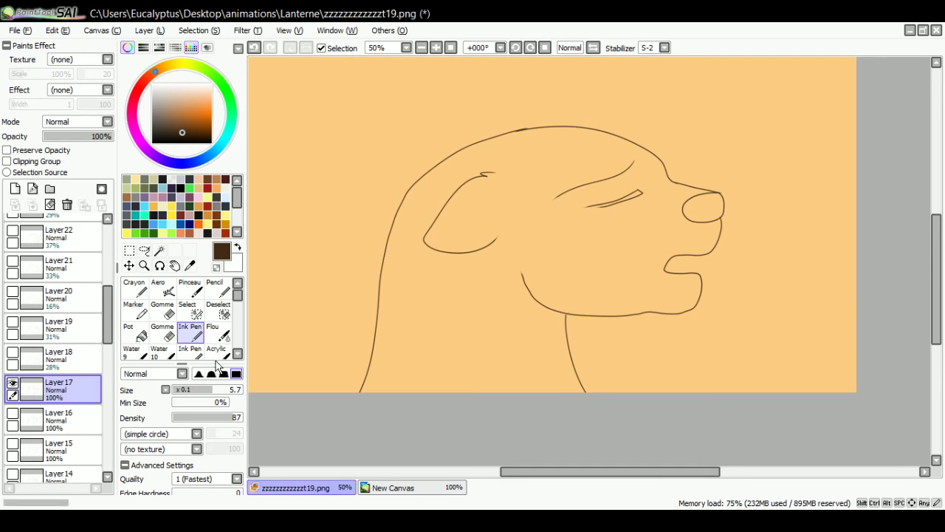
pyautogui.click(31, 361)
pyautogui.click(13, 352)
pyautogui.click(14, 383)
pyautogui.moveTo(65, 136); pyautogui.dragTo(114, 137)
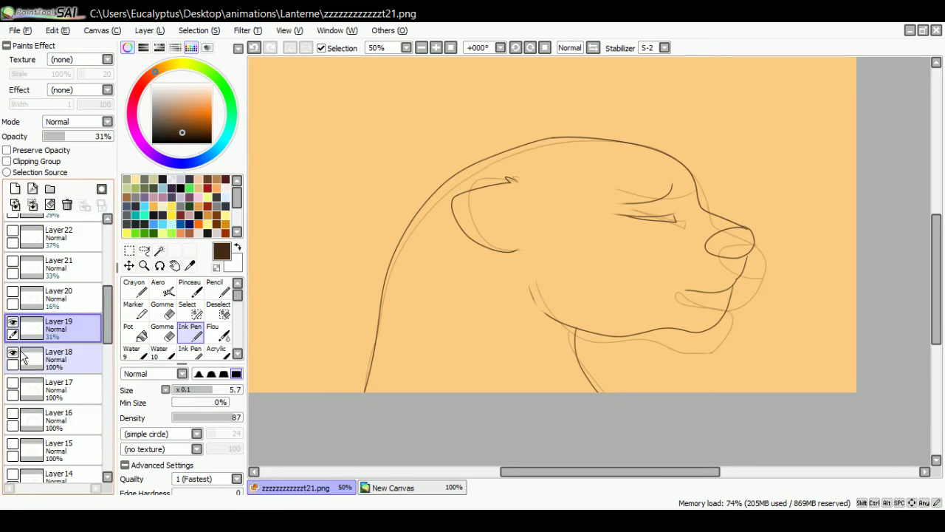
# Hide Layer18 and set the opacity of Layer19 and Layer20 to 100%.
pyautogui.click(12, 352)
pyautogui.moveTo(84, 135); pyautogui.dragTo(112, 136)
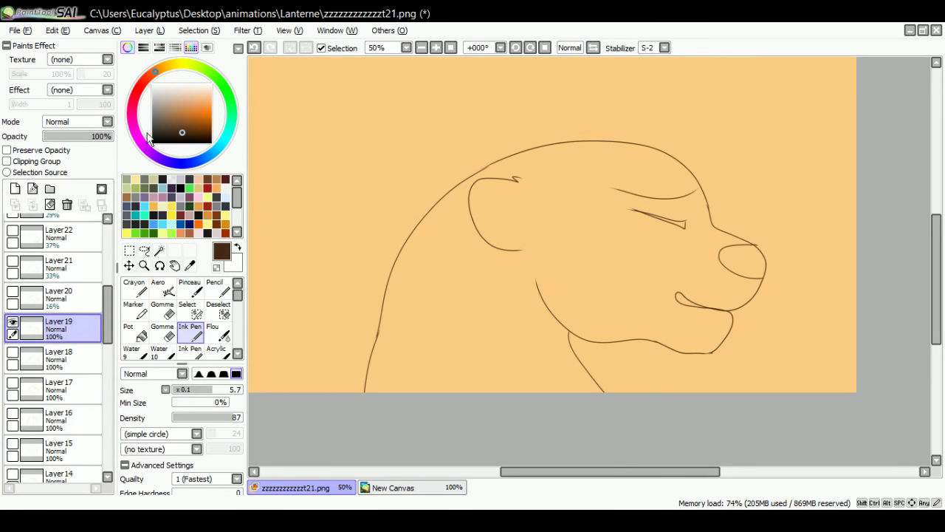
pyautogui.click(85, 135)
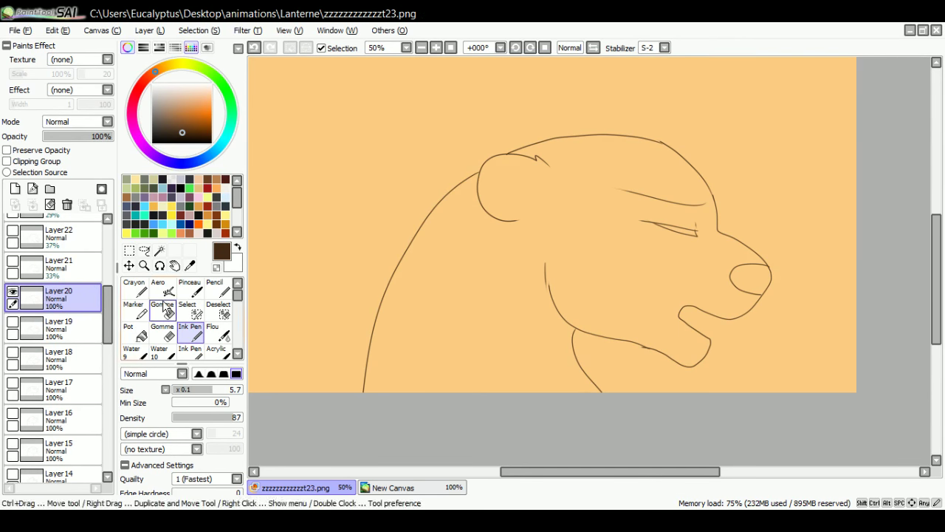
# Show the Layer21 frame instead of Layer20.
pyautogui.click(59, 266)
pyautogui.click(13, 260)
pyautogui.click(13, 291)
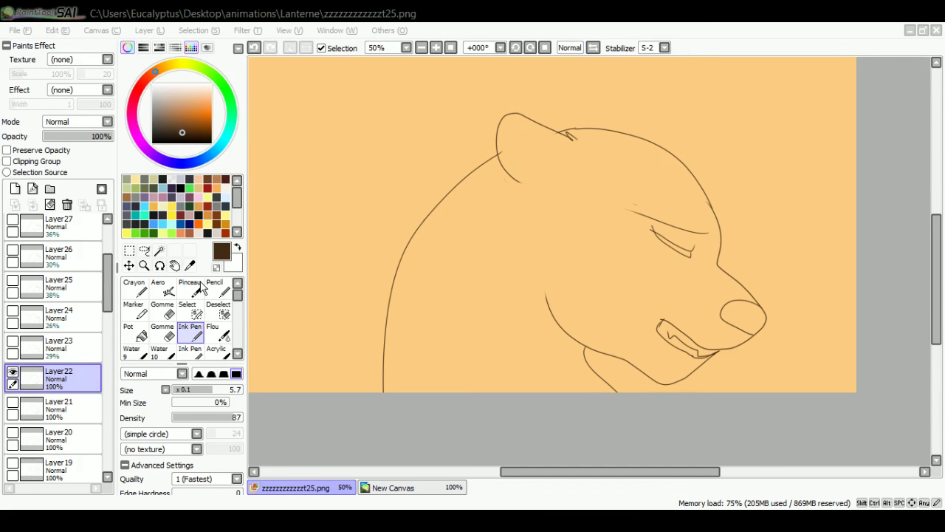
# Select Layer23 and display the Layer26 frame in place of Layer25.
pyautogui.click(64, 353)
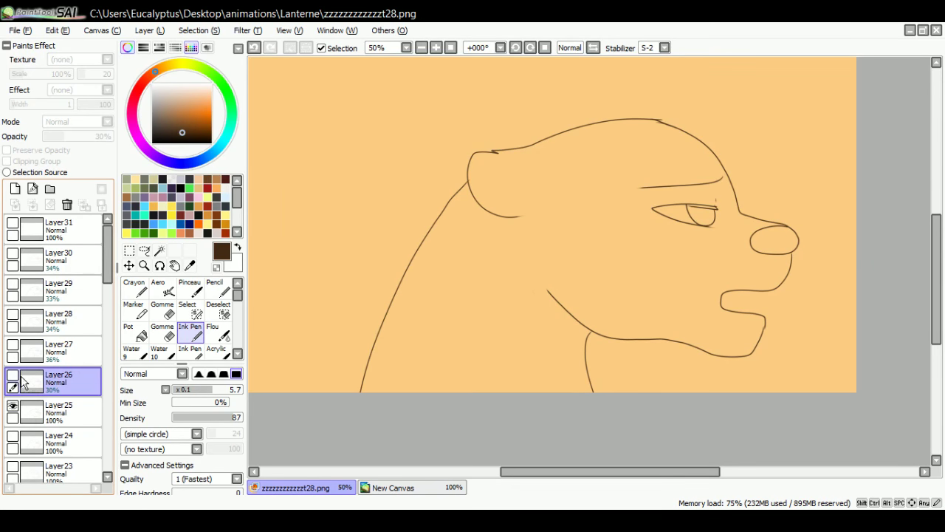
pyautogui.click(13, 375)
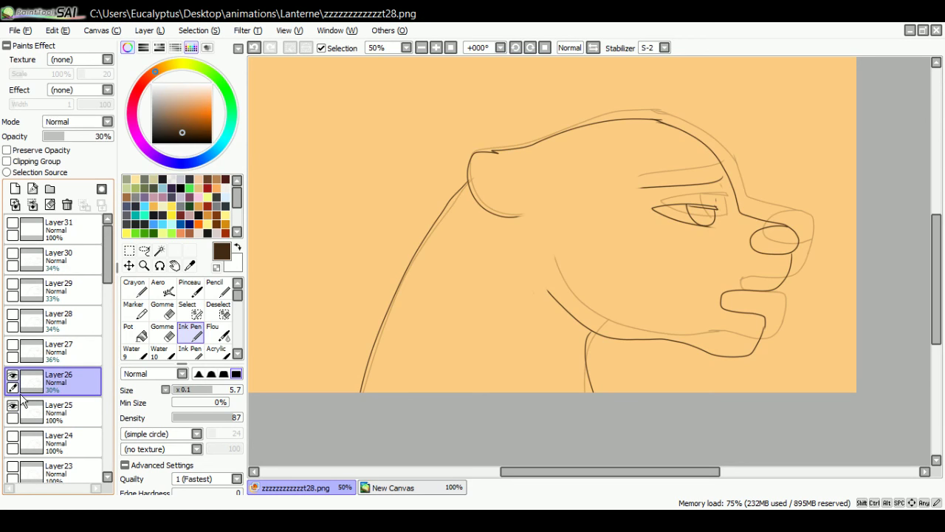
pyautogui.click(13, 375)
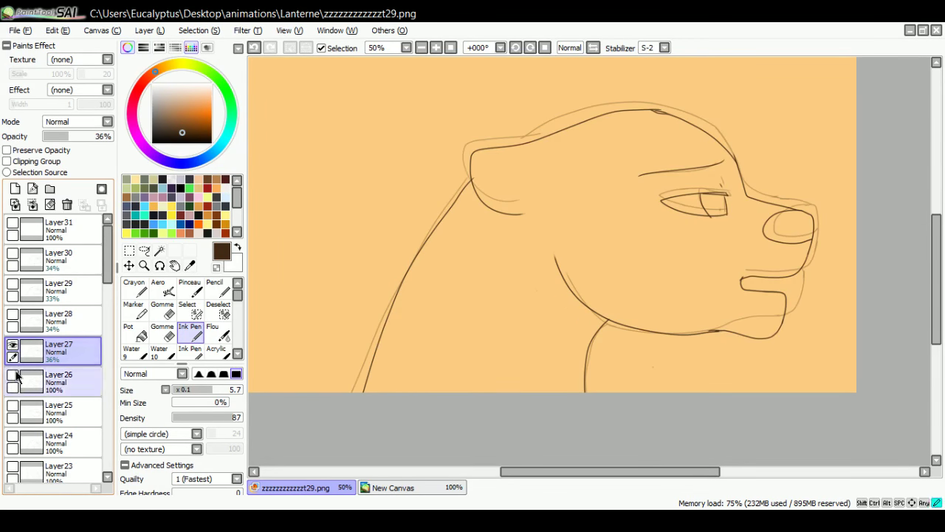
# Hide Layer26 and set the opacity of Layer27 and Layer28 to 100%.
pyautogui.click(15, 376)
pyautogui.click(110, 136)
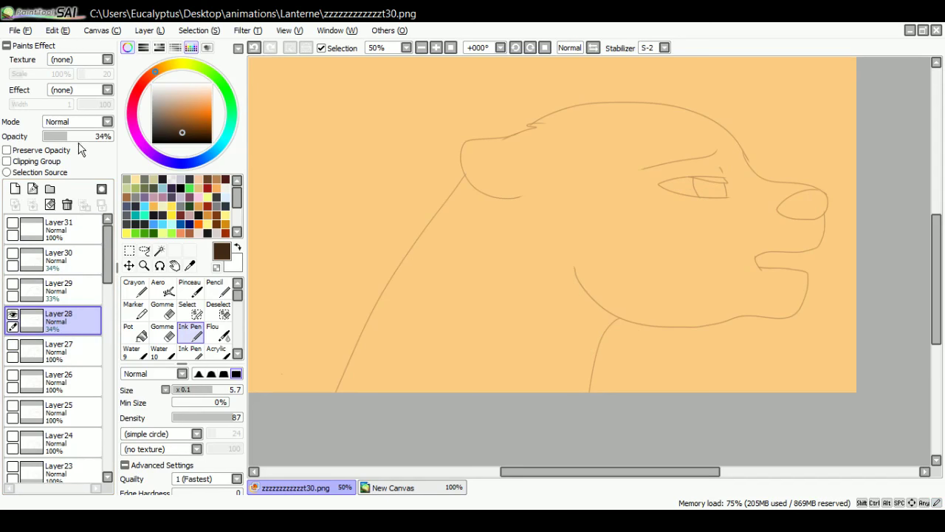
pyautogui.moveTo(79, 138); pyautogui.dragTo(111, 135)
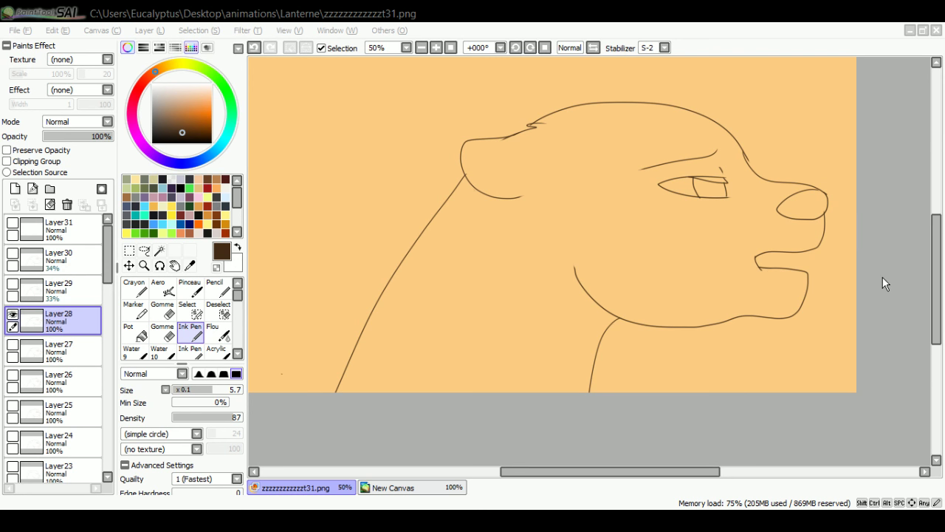
# Show Layer29 instead of Layer28 at 100% opacity and save the frame as zzzzzzzzzzzzt32.png.
pyautogui.click(33, 291)
pyautogui.click(12, 284)
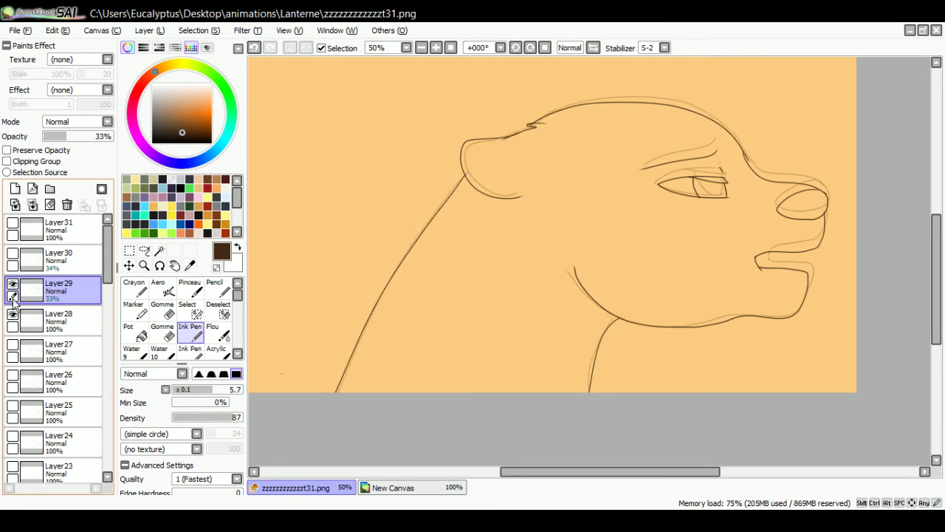
pyautogui.click(12, 314)
pyautogui.click(109, 136)
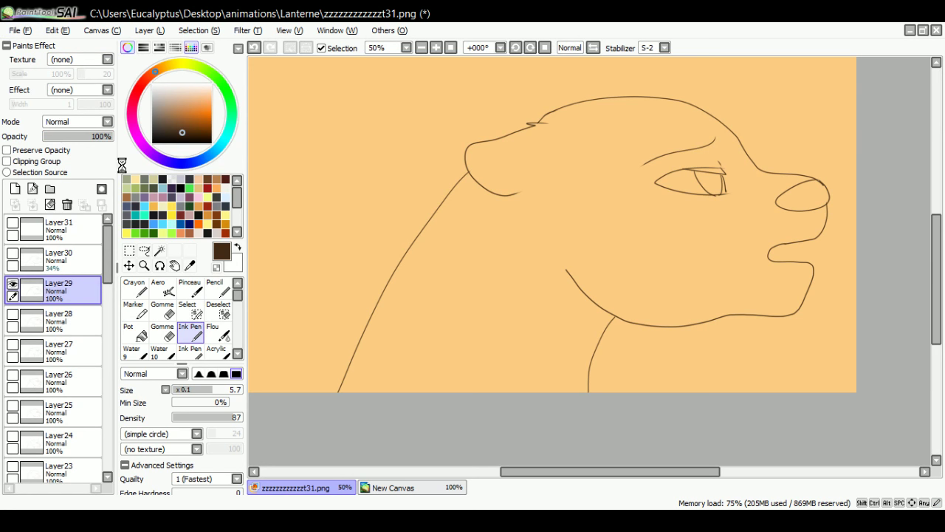
pyautogui.click(12, 314)
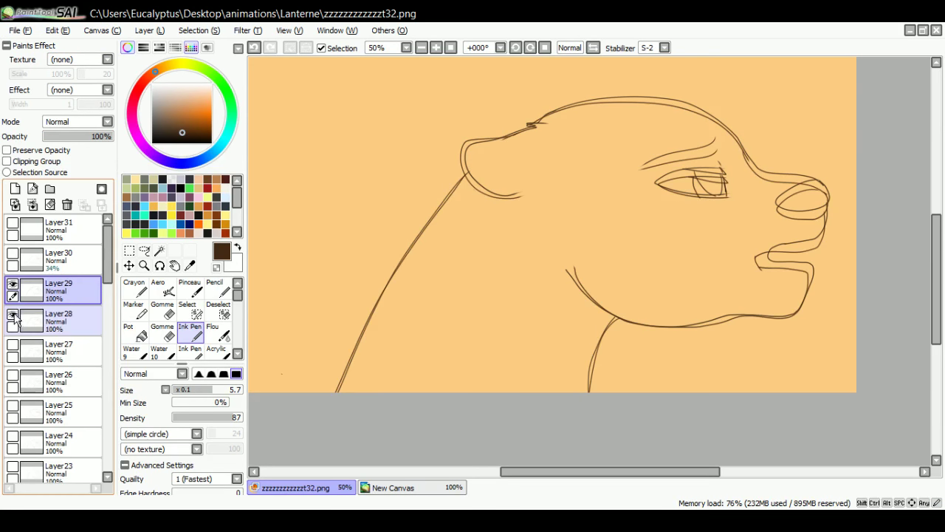
pyautogui.click(13, 314)
# Show Layer30 instead of Layer29 at 100% opacity and save the frame as zzzzzzzzzzzzt33.png.
pyautogui.click(42, 265)
pyautogui.click(13, 253)
pyautogui.click(13, 283)
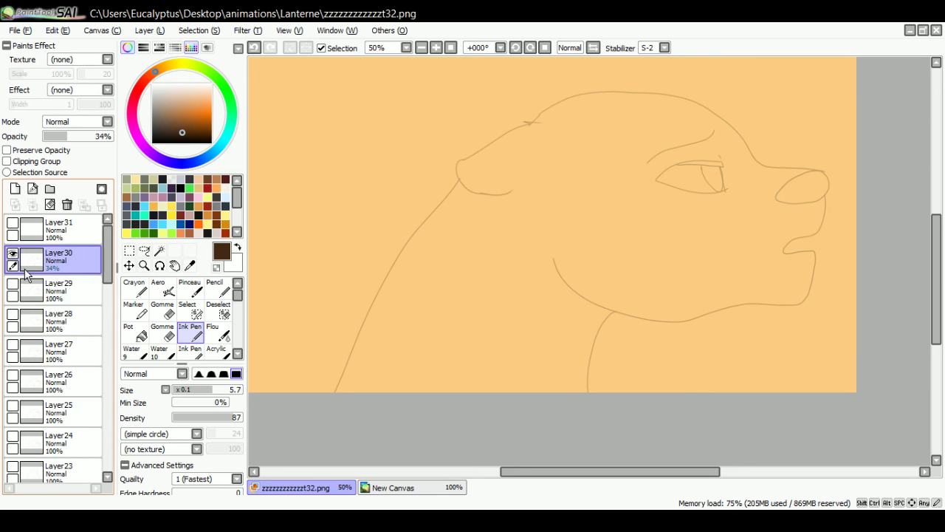
pyautogui.click(112, 135)
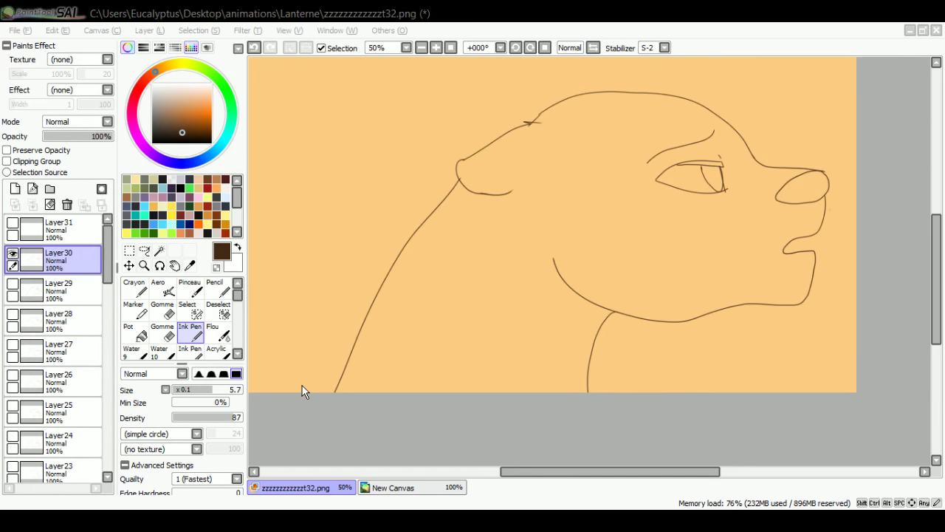
pyautogui.press('Return')
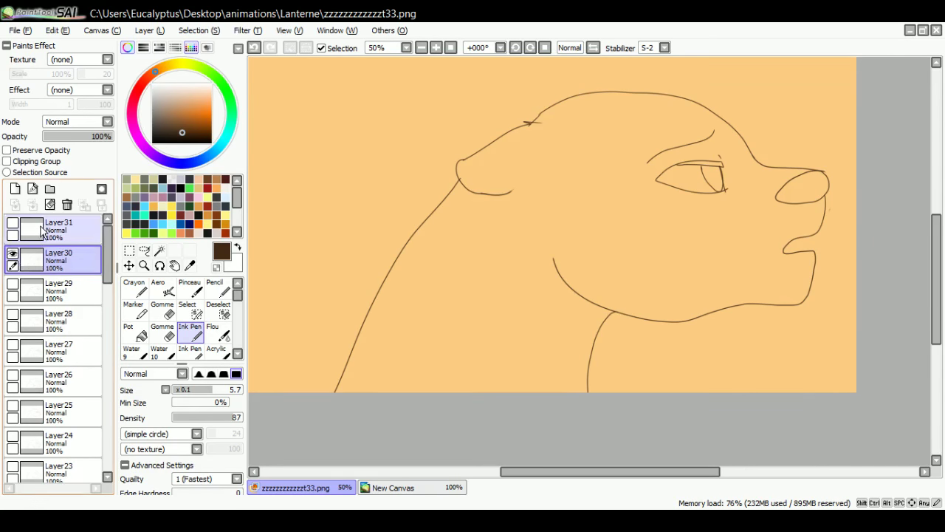
# Check Layer31 by toggling its visibility on and off, and switch to another window.
pyautogui.click(41, 228)
pyautogui.click(12, 223)
pyautogui.click(12, 223)
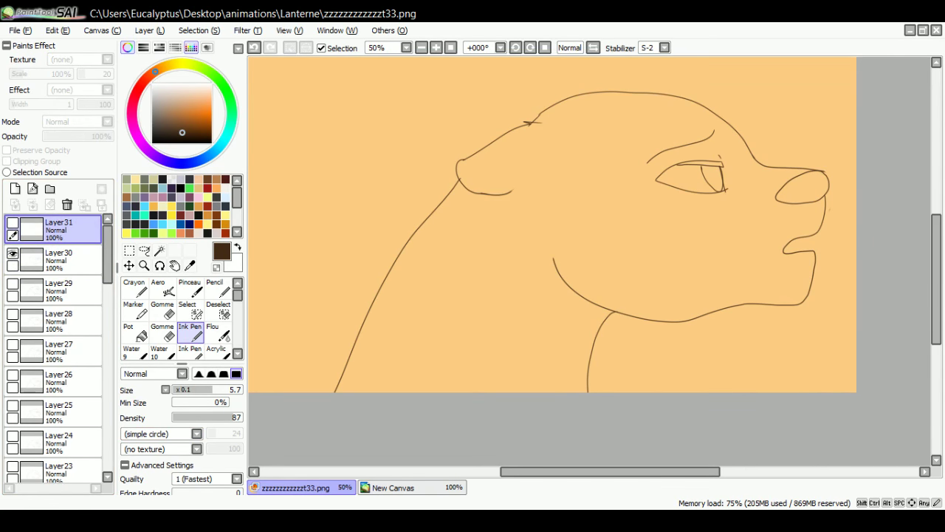
pyautogui.hotkey('alt', 'Tab')
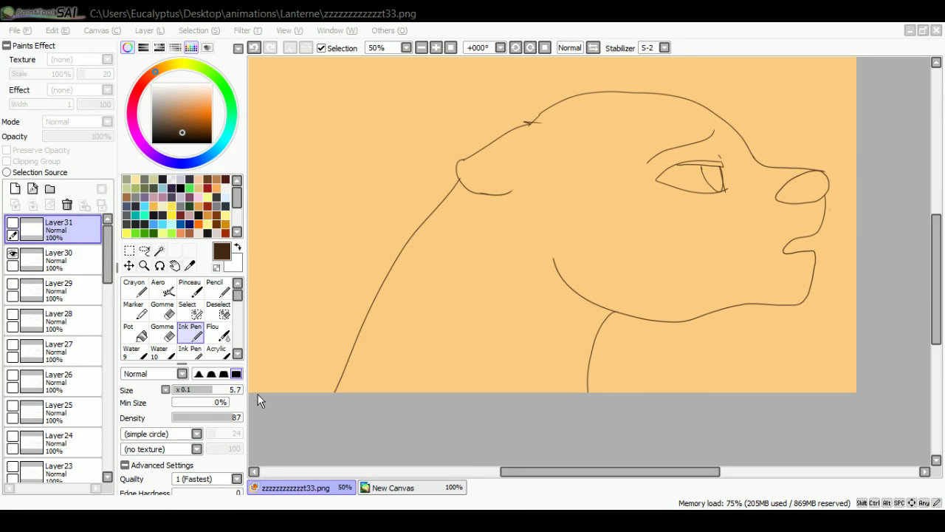